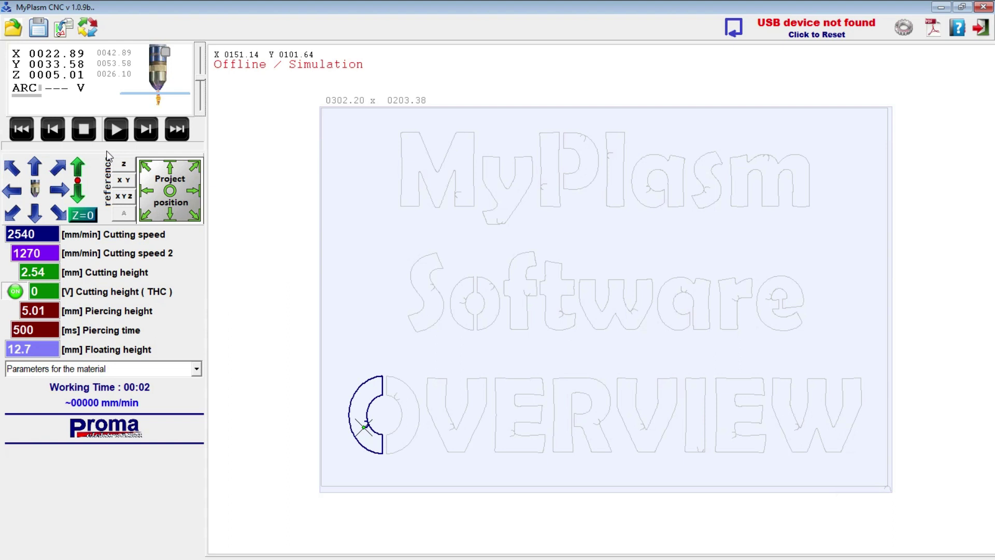
Fast-forward the current OVERVIEW run to its end, then restart the cutting simulation
left_click(85, 128)
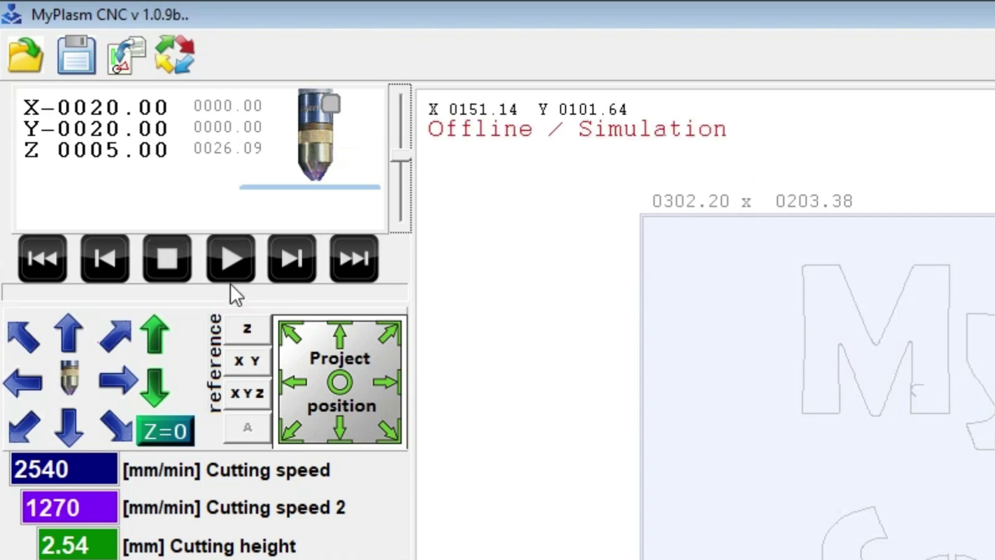
left_click(232, 259)
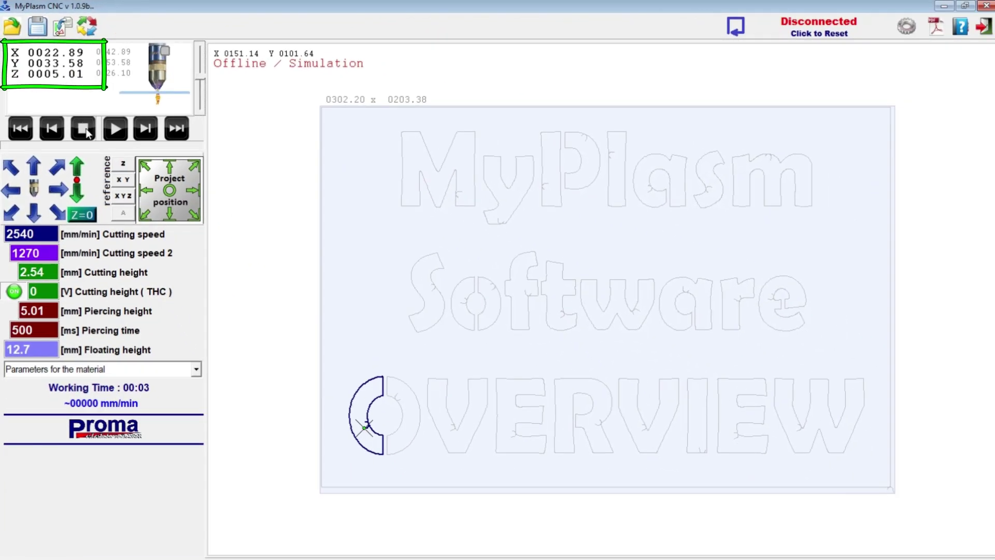
scroll(404, 412, "up", 5)
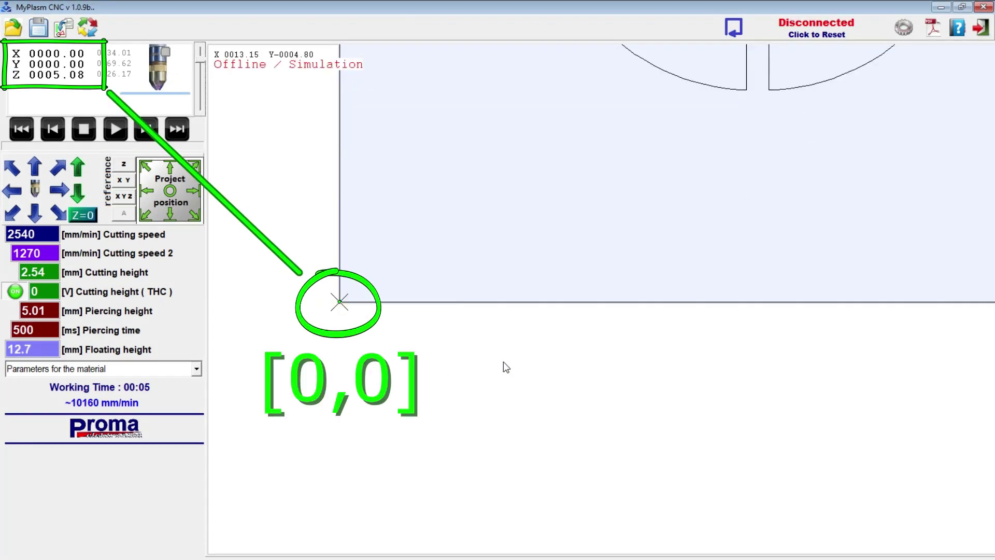
scroll(498, 378, "down", 1)
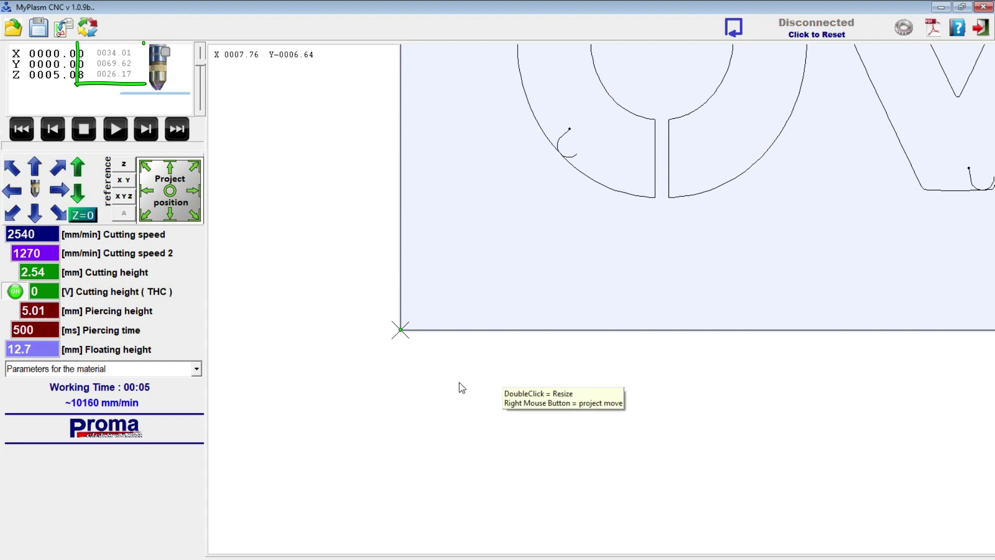
scroll(349, 322, "down", 1)
scroll(298, 259, "down", 1)
scroll(298, 260, "down", 1)
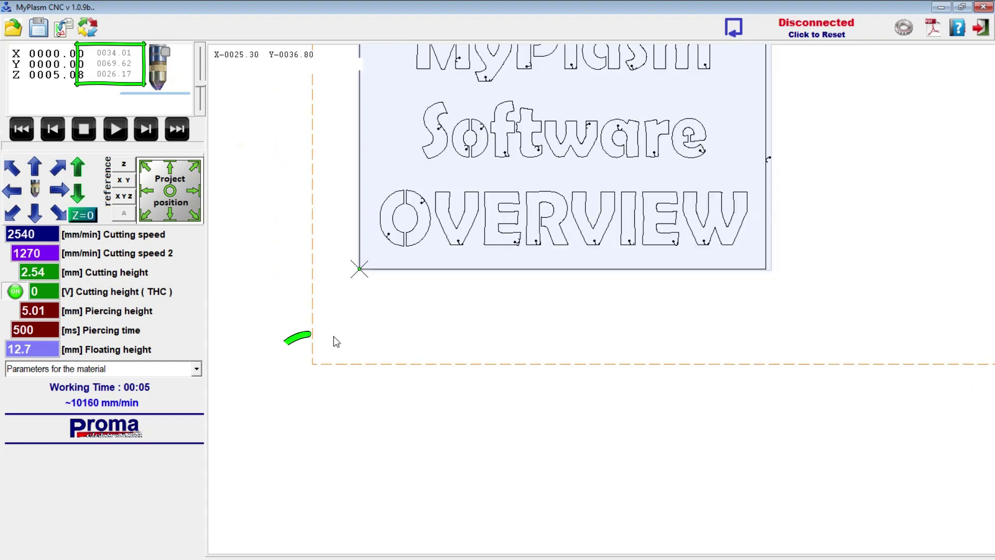
Near the sheet origin, jog the torch left on X, down on Y, and up on Z
left_click(11, 190)
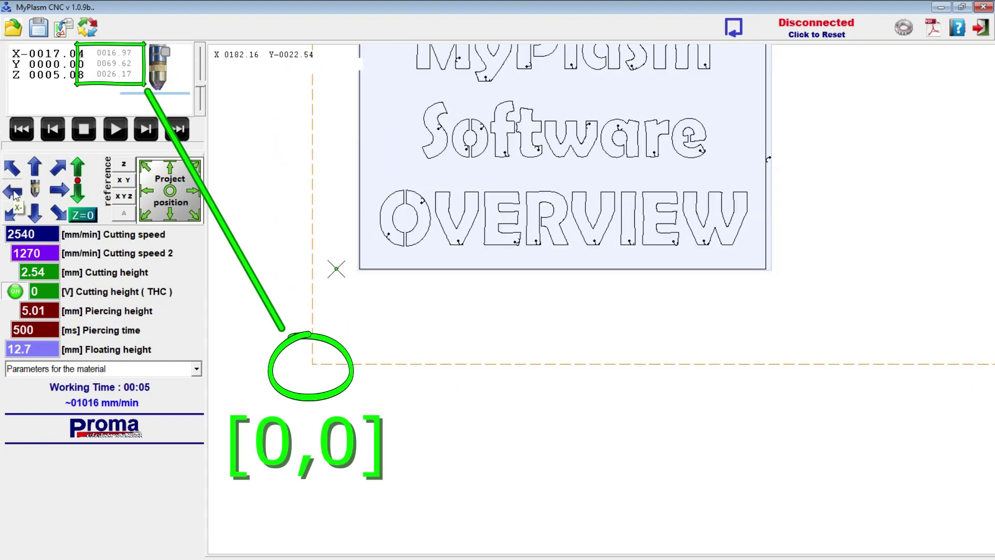
left_click(35, 214)
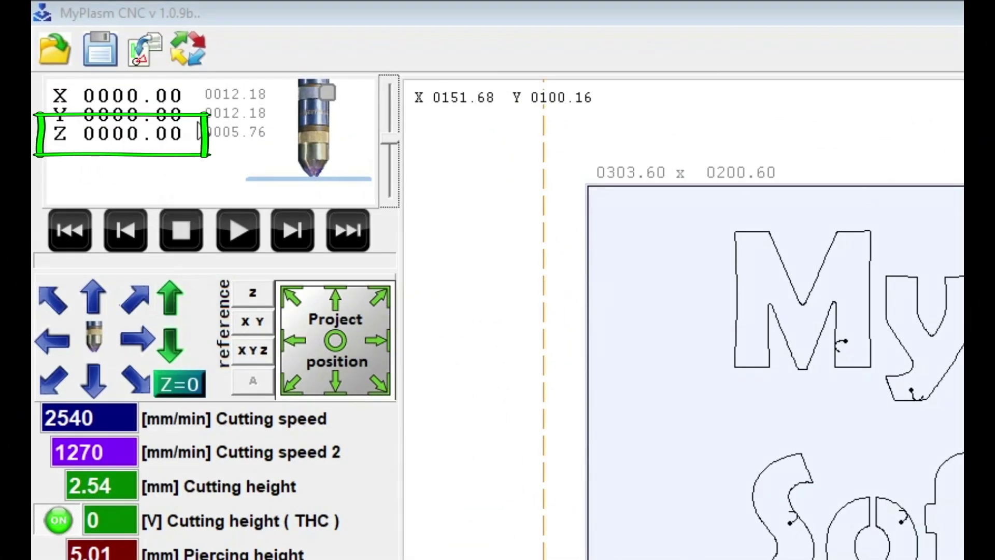
left_click(174, 304)
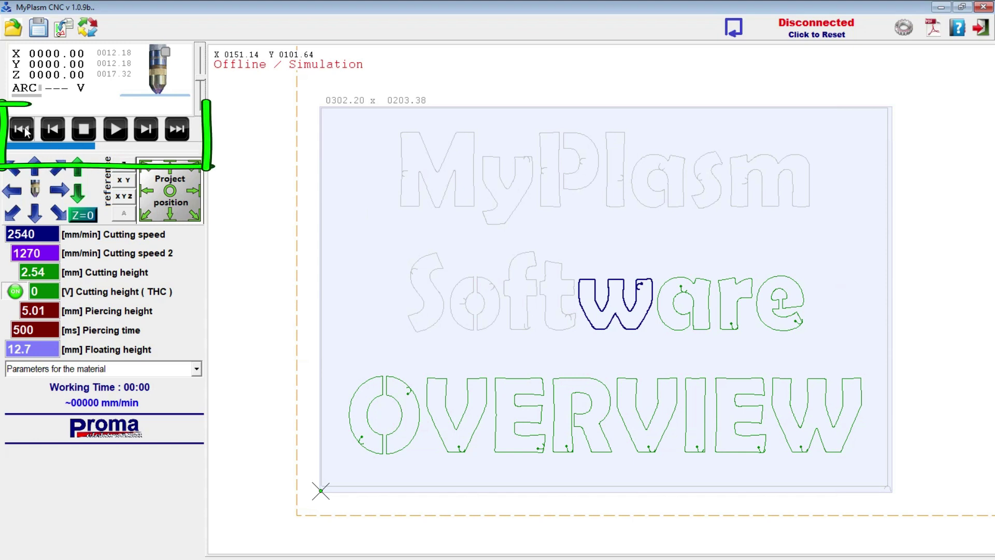
Step to the next contour, jump to the end and the beginning, then scrub forward
left_click(148, 132)
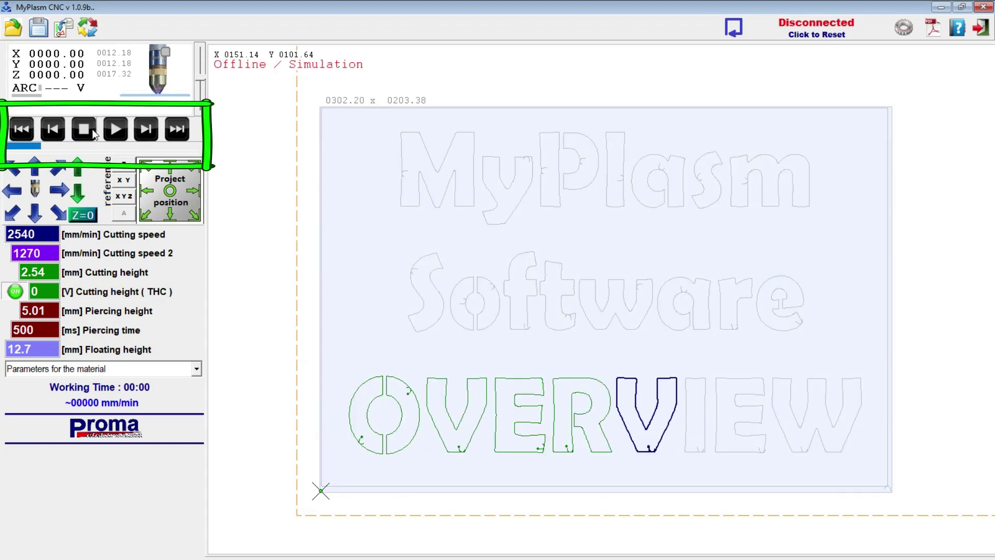
left_click(52, 129)
left_click(177, 130)
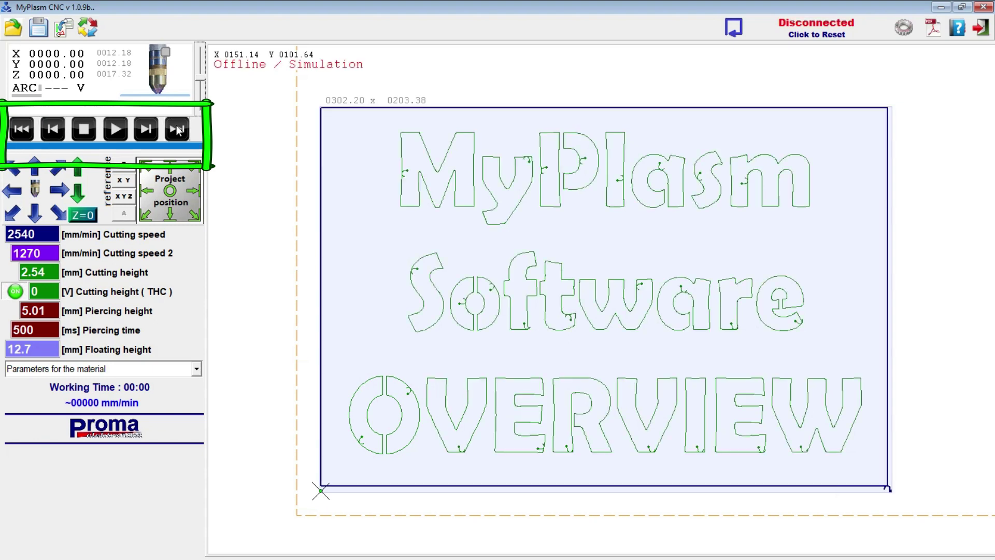
left_click(53, 130)
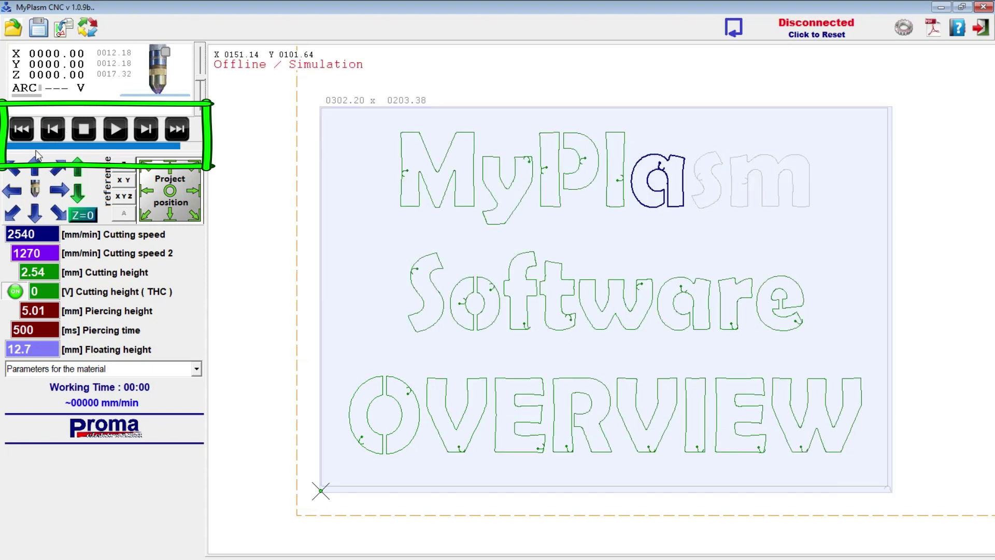
mouse_move(8, 148)
left_mouse_down()
mouse_move(202, 150)
mouse_move(70, 150)
mouse_move(7, 360)
left_mouse_up()
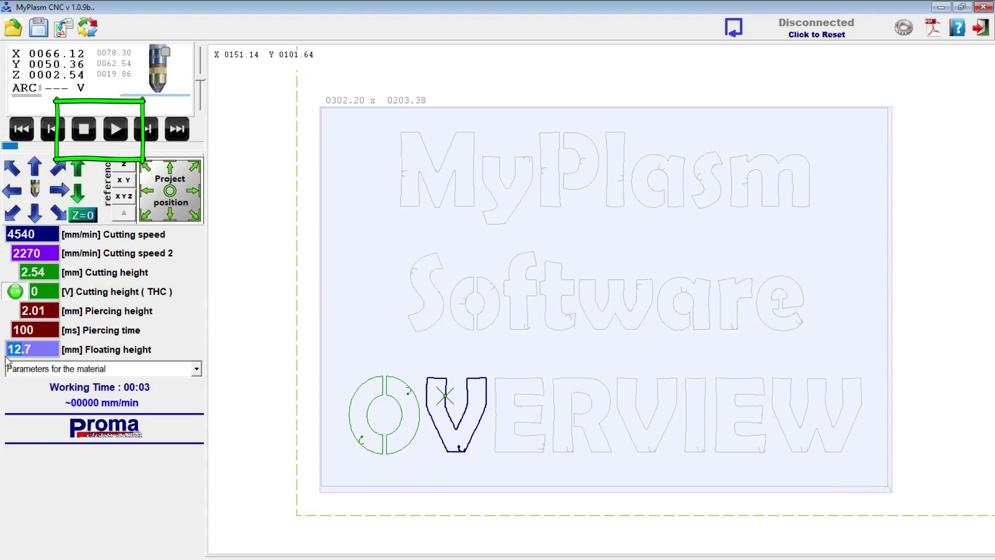
Start and stop the simulation repeatedly, zoom out, and halt it on the E
key("F5")
type("8.7")
left_click(84, 130)
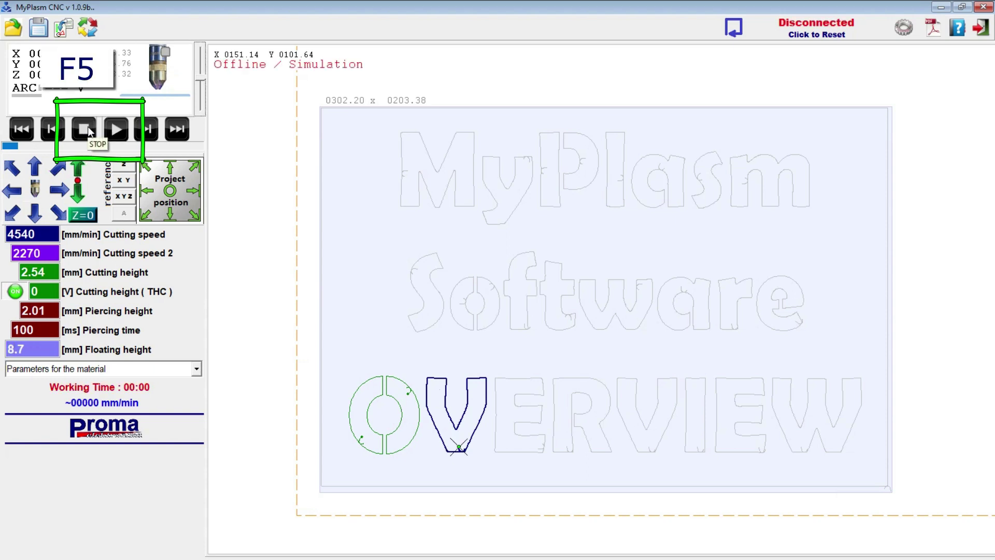
key("Escape")
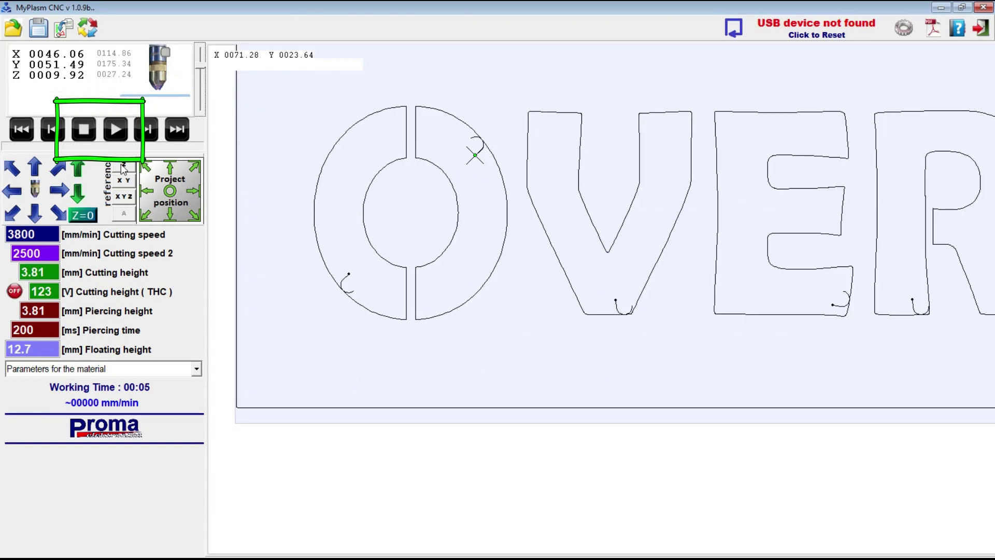
left_click(114, 131, "shift")
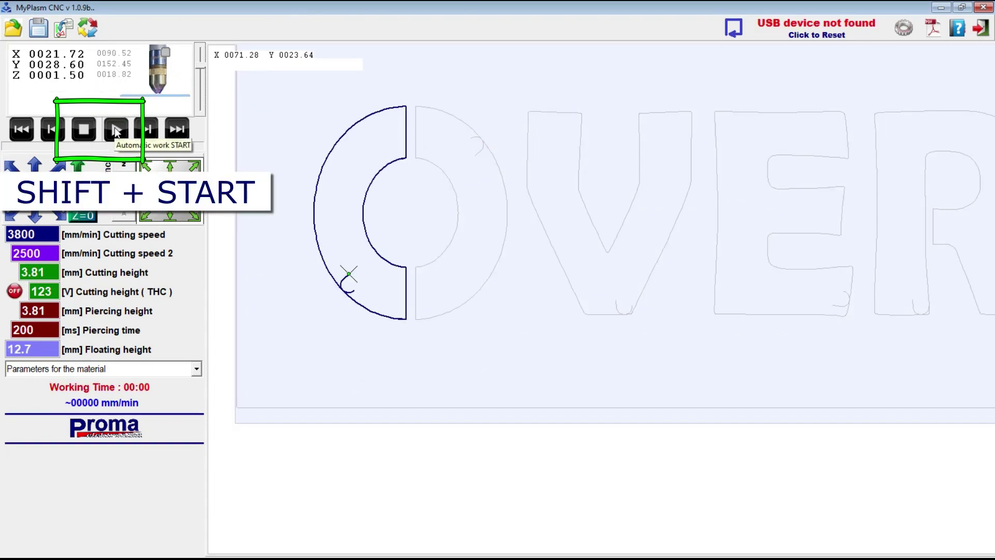
left_click(84, 133)
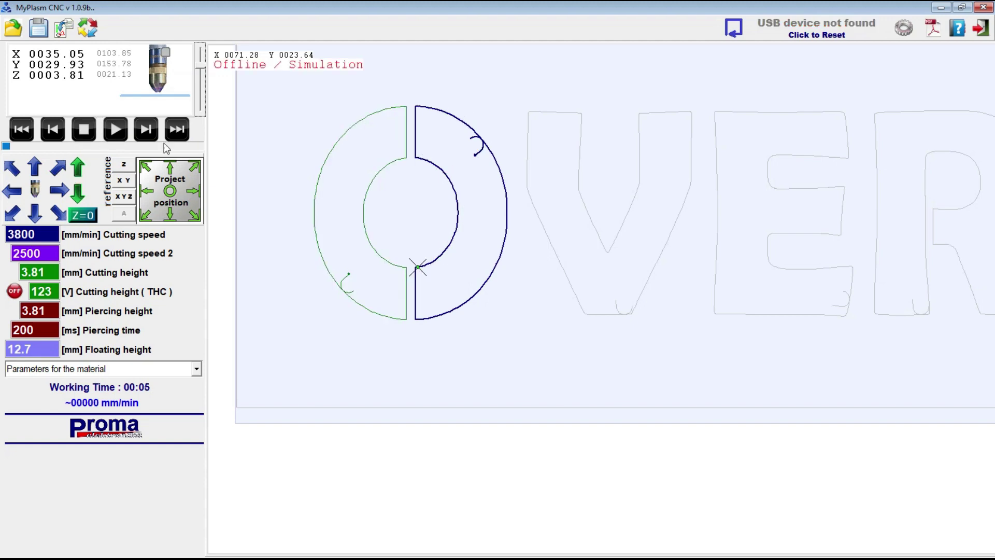
key("minus")
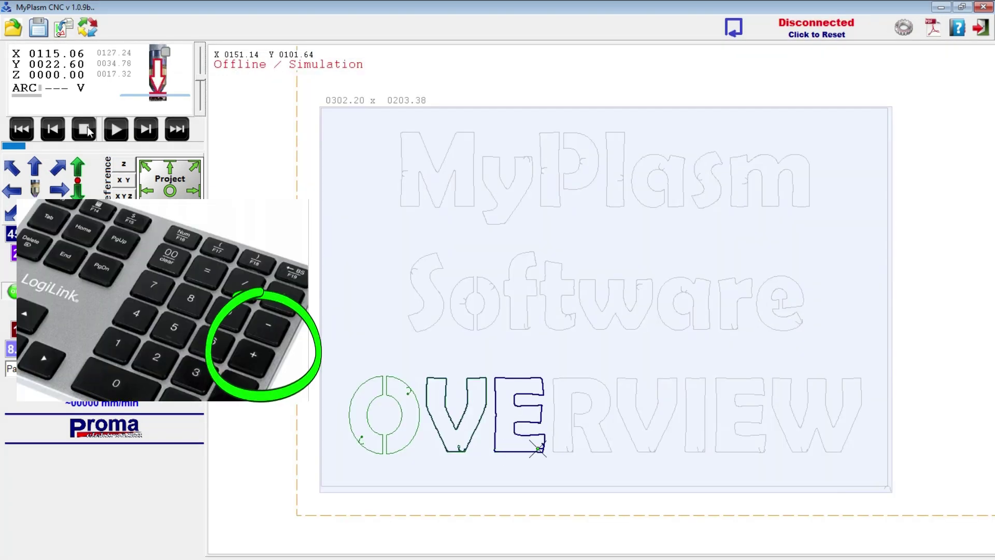
left_click(88, 128)
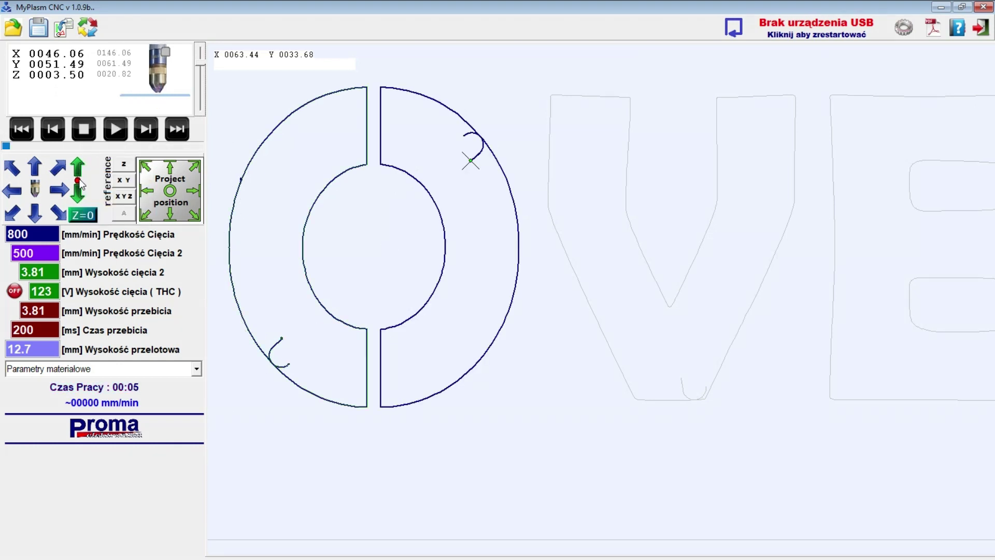
Move the torch back along the O outline and resume the simulation from there
key("ctrl")
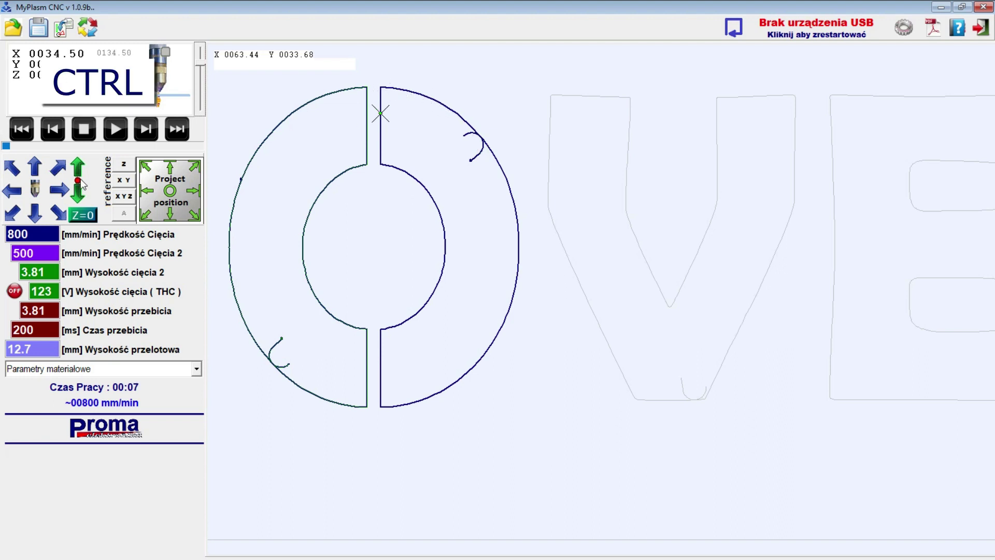
left_click(115, 130, "ctrl")
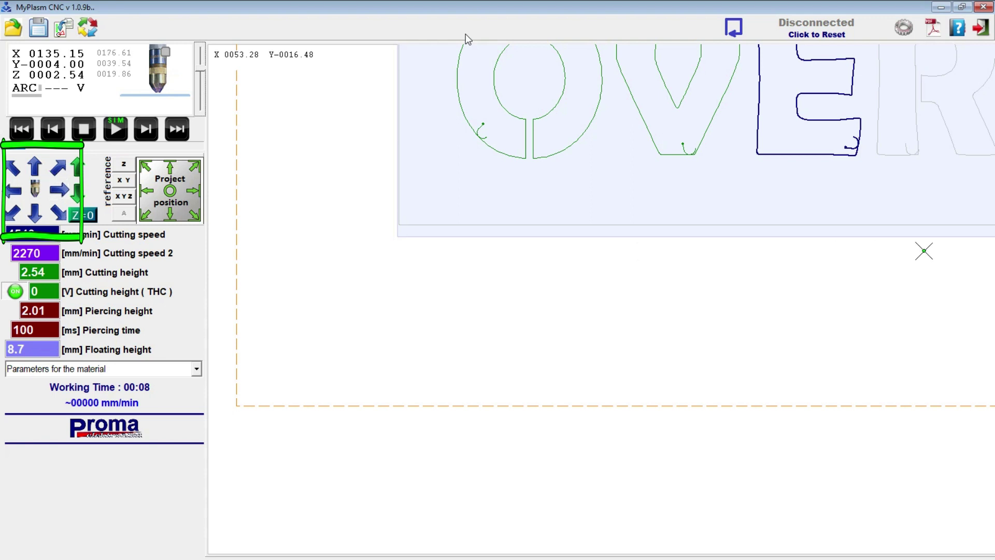
Jog the torch left, right and up with arrow keys and on-screen jog arrows, including full speed
key("Left")
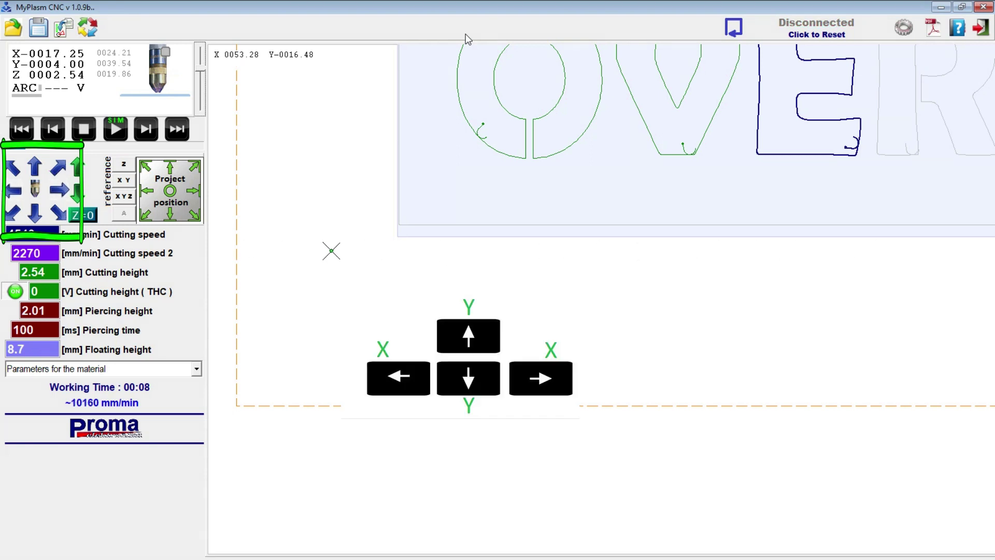
key("Right")
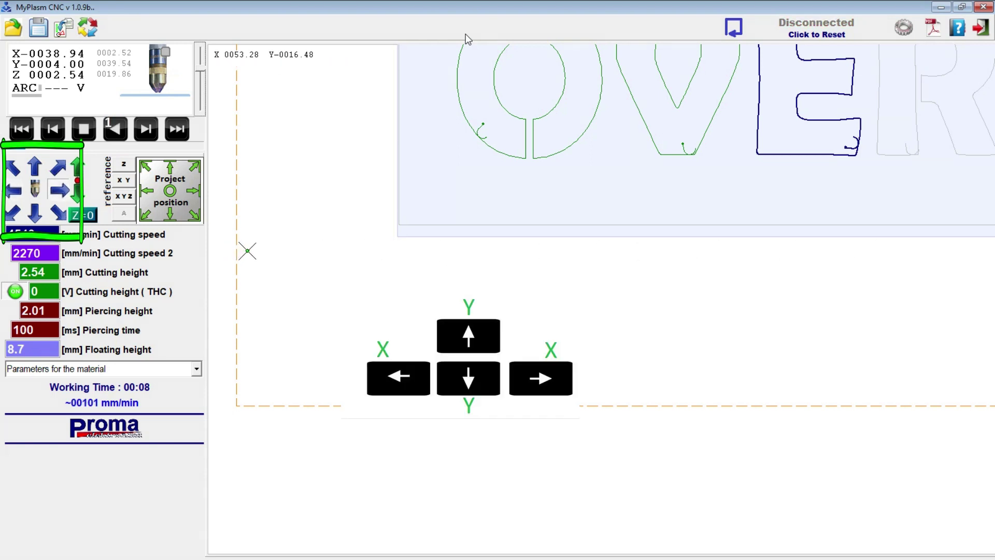
key("Up")
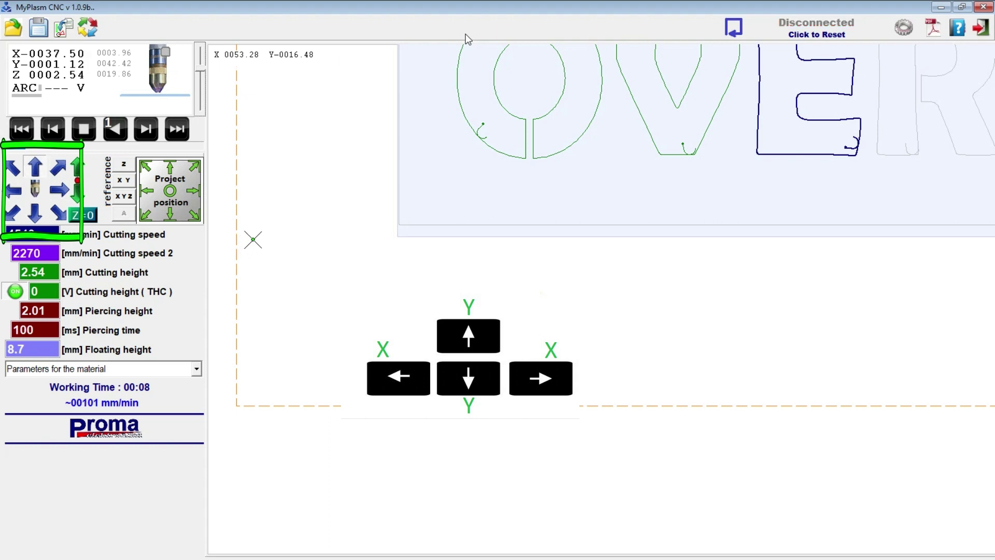
key("Up")
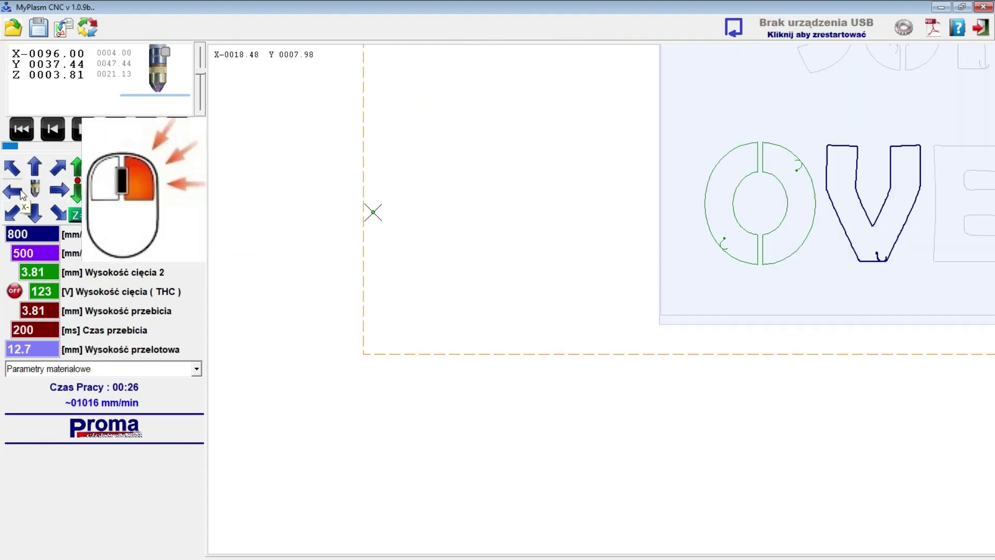
left_click(21, 195)
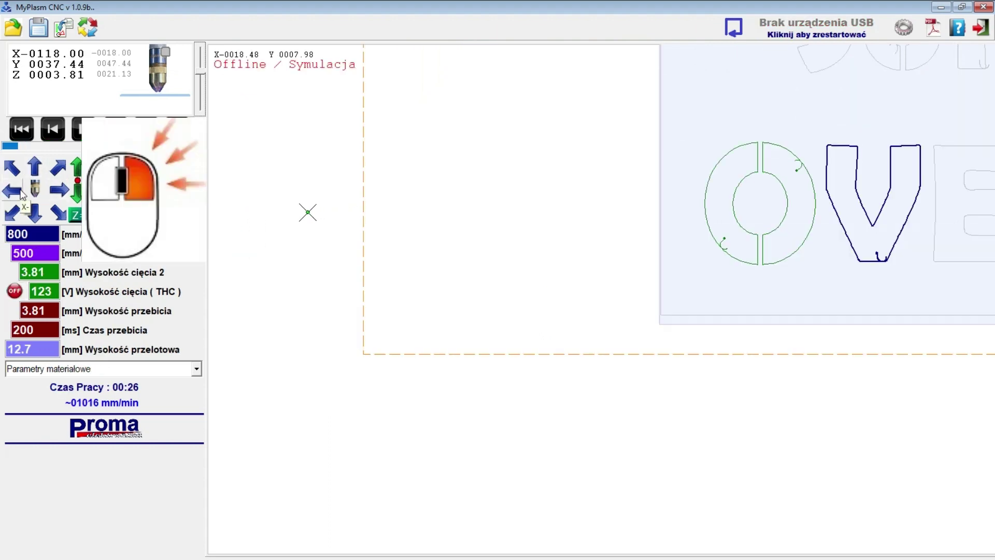
left_click(59, 193)
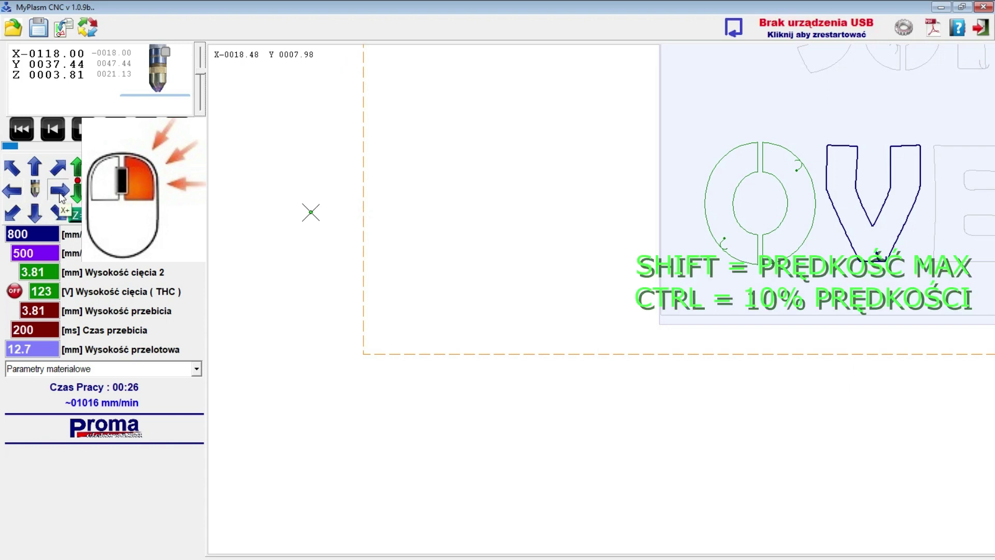
left_click(59, 191, "shift")
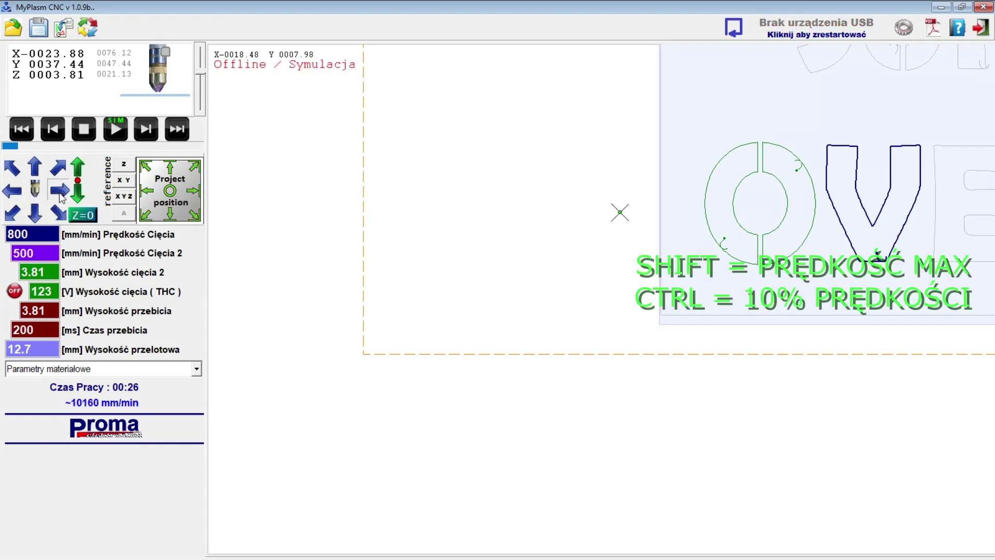
Jog the torch right, left, down and up, then creep it down at 10% speed
key("Left")
key("Right")
key("Down")
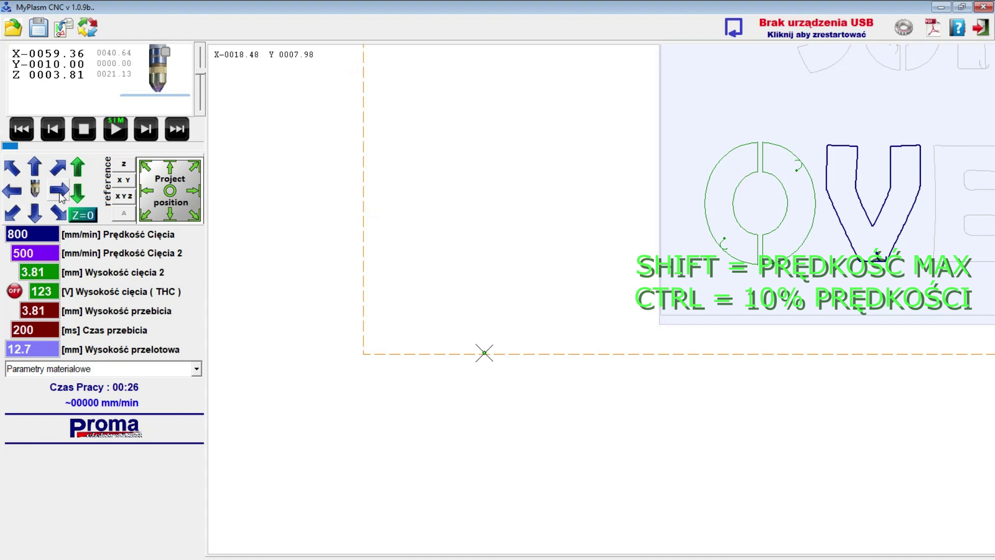
key("Up")
key("Right")
key("ctrl+Down")
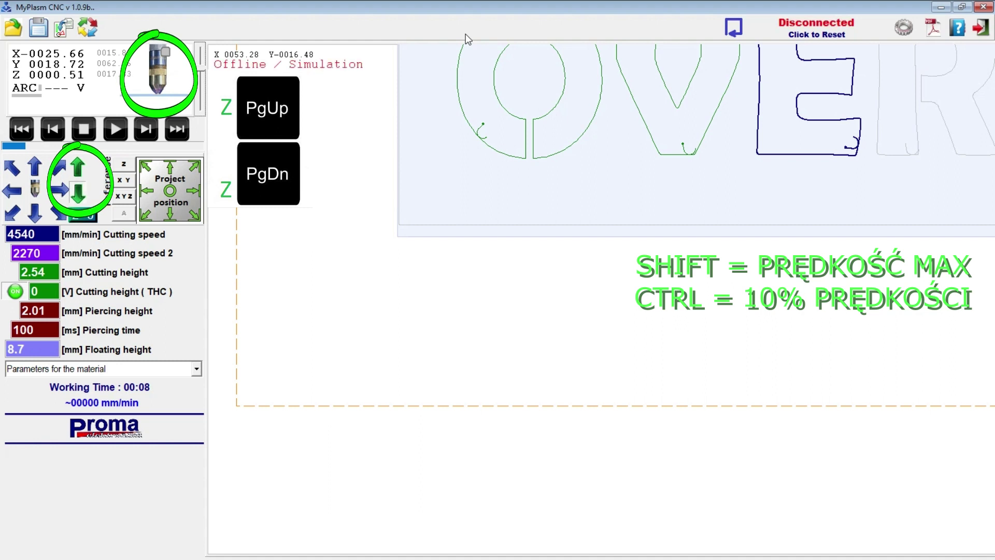
Nudge Z down and up, fire the torch, then reference Z followed by X and Y
key("Page_Down")
key("Page_Up")
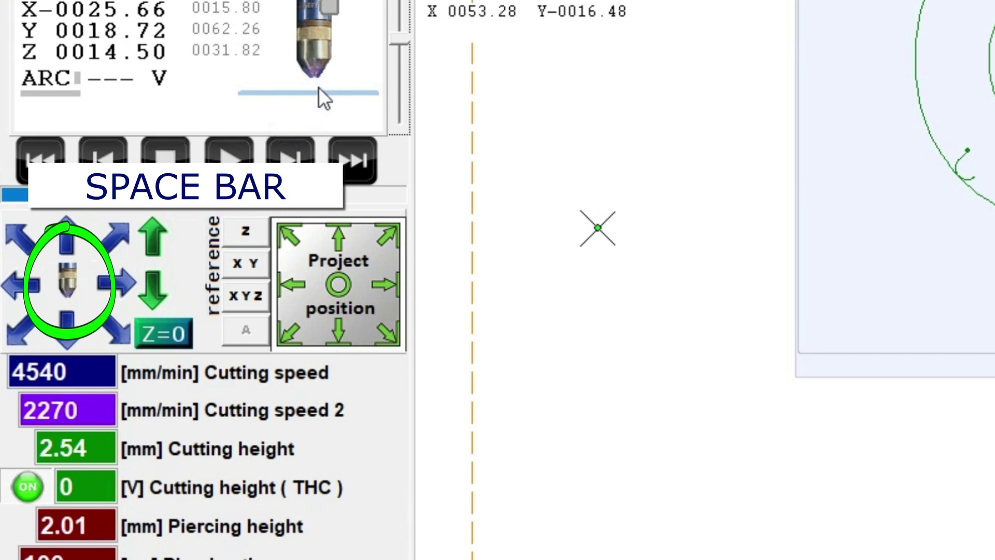
key("space")
key("space")
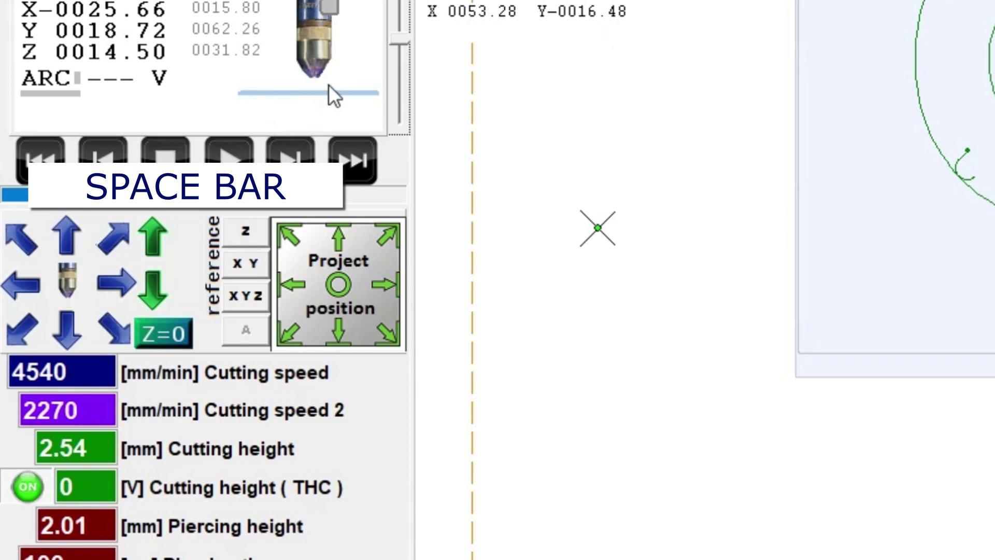
left_click(241, 228)
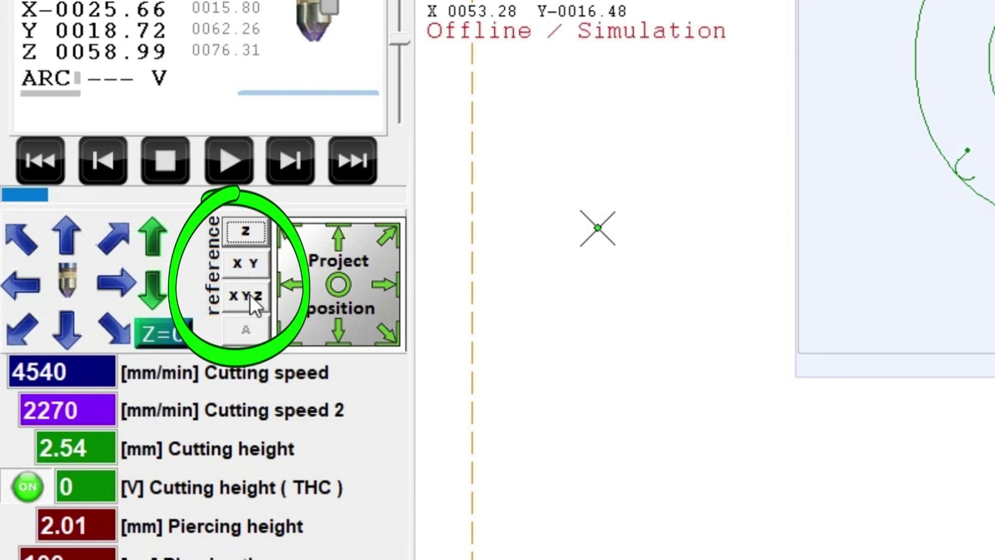
left_click(245, 263)
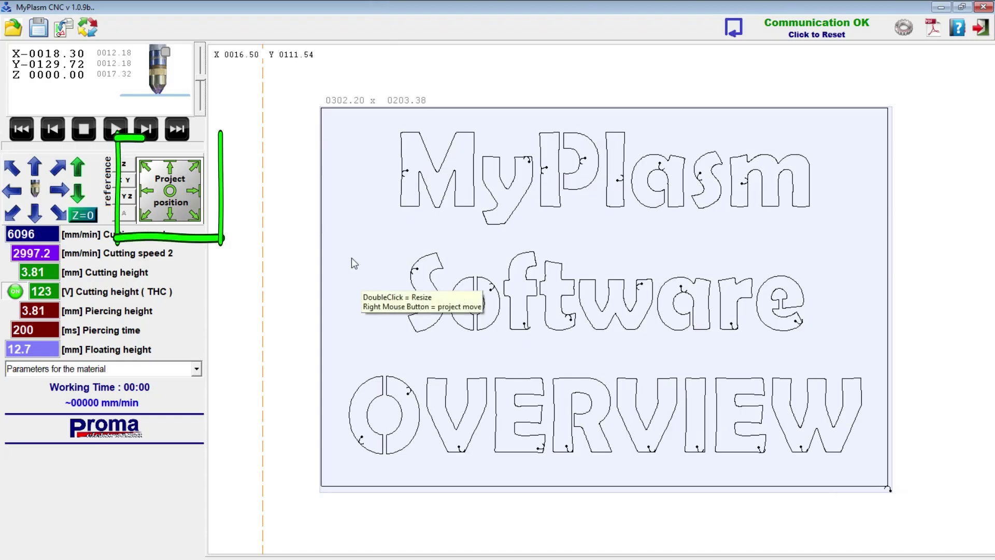
scroll(352, 257, "down", 3)
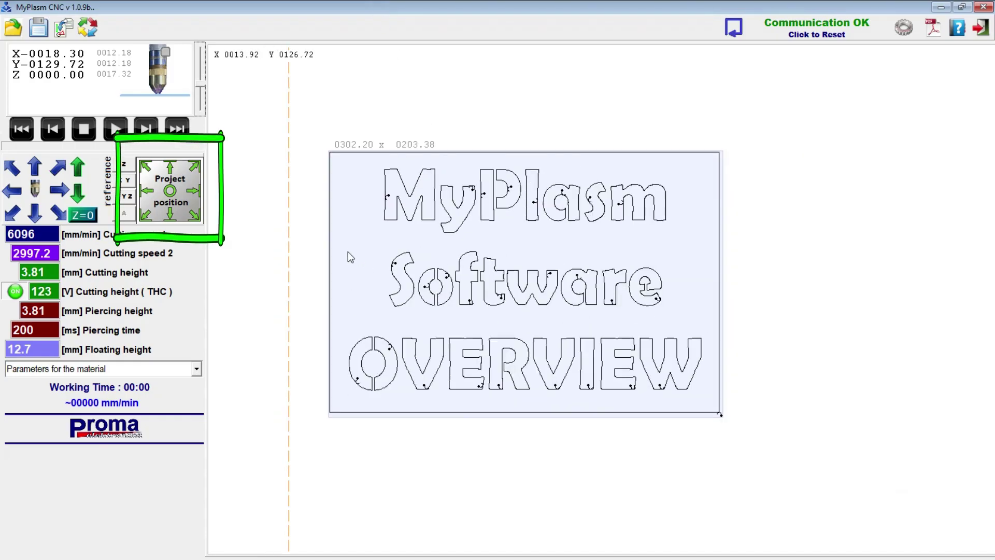
scroll(347, 251, "down", 2)
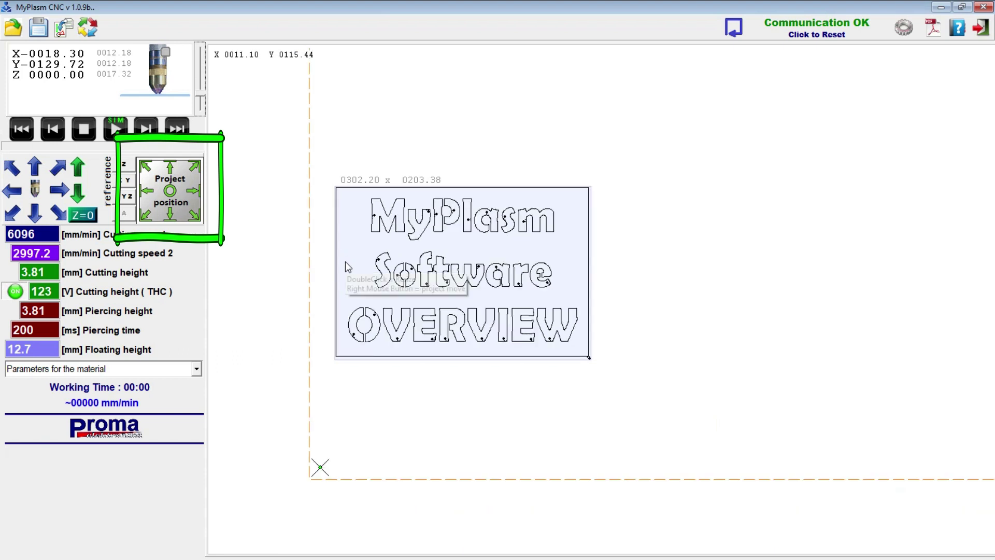
Zero coordinates at the project corner, jog diagonally, then send the torch to the top-left corner
key("F9")
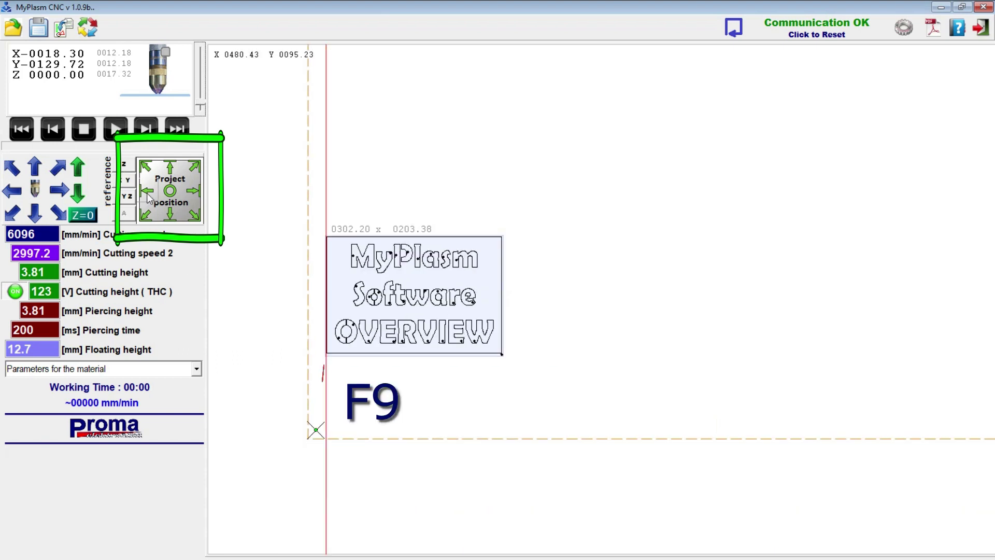
left_click(146, 215)
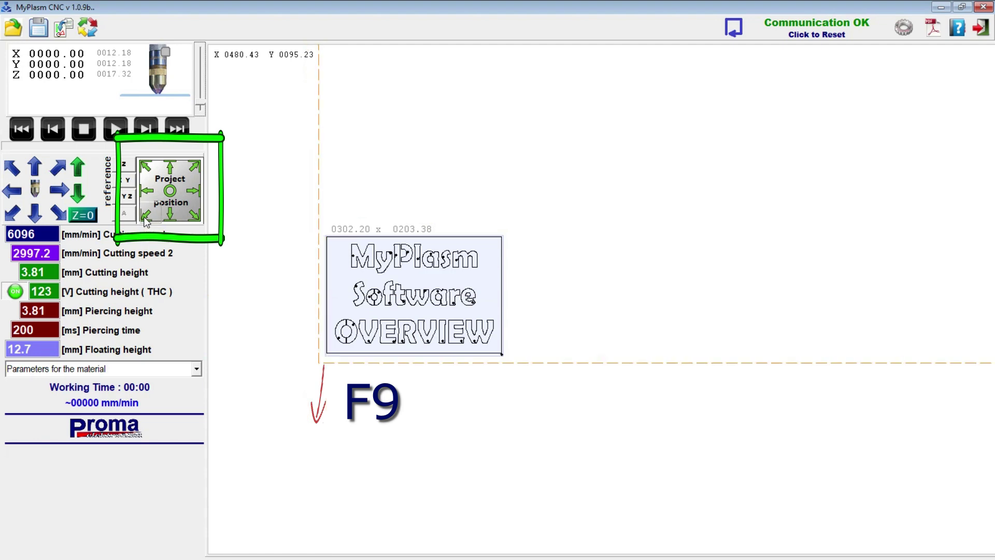
scroll(286, 386, "up", 5)
scroll(286, 388, "up", 2)
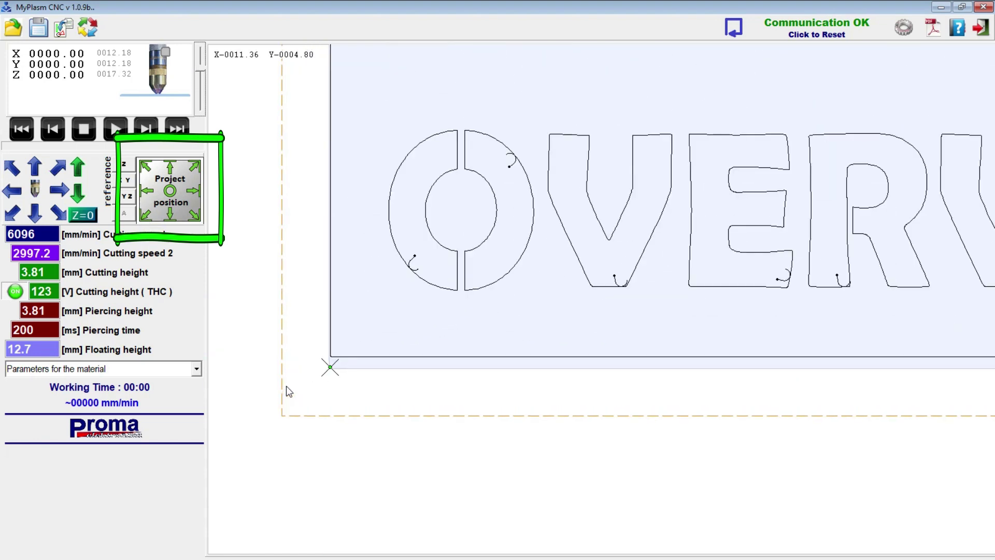
scroll(286, 389, "down", 3)
scroll(286, 396, "down", 2)
left_click(58, 170)
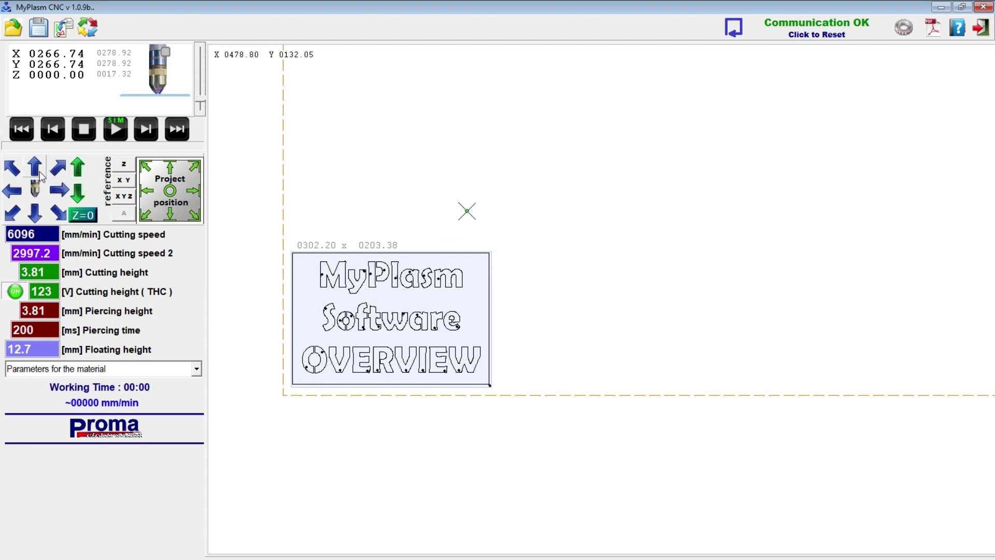
left_click(12, 167)
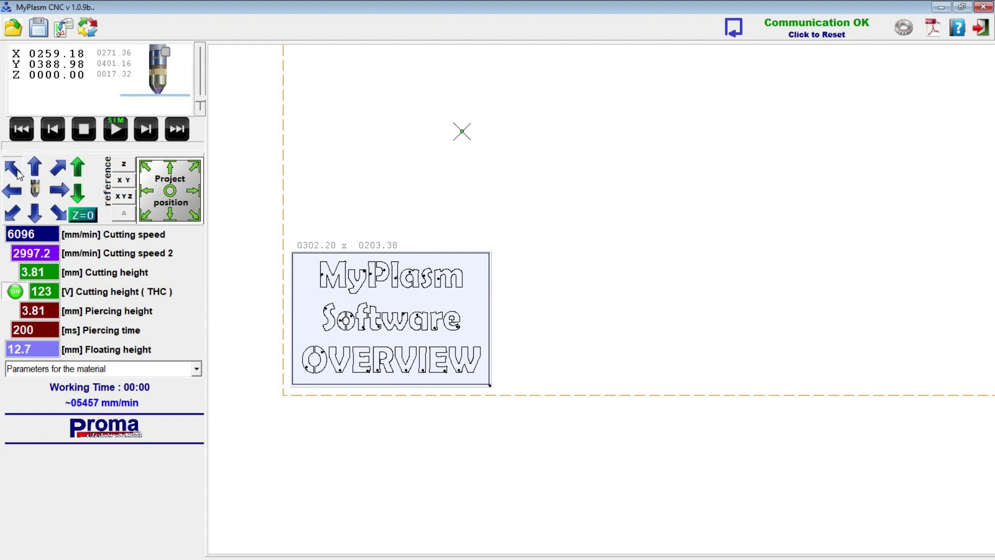
left_click(148, 171)
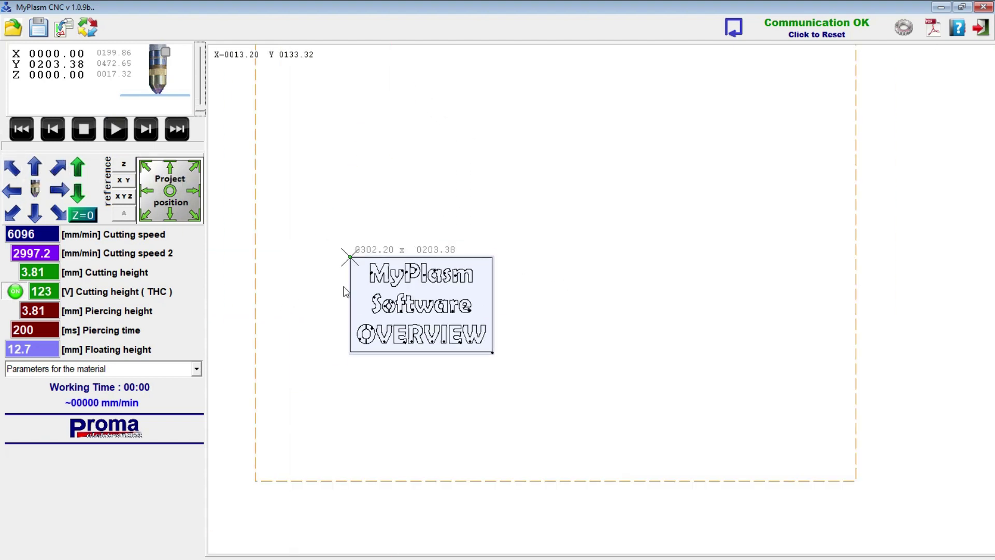
Send the torch to the project centre and set the project position to X 10, Y 10
left_click(169, 190)
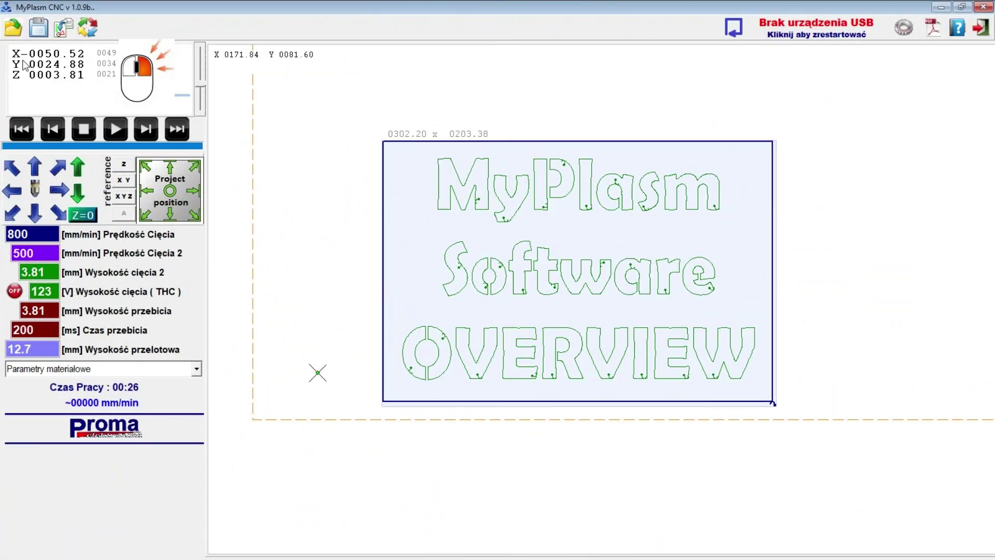
left_click(71, 78)
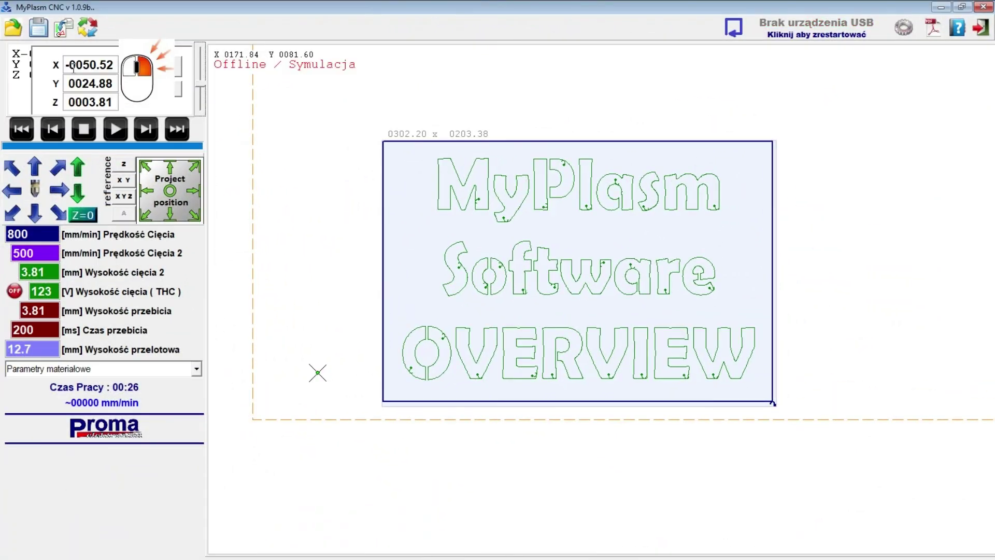
double_click(84, 155)
type("000.00")
key("Tab")
type("0")
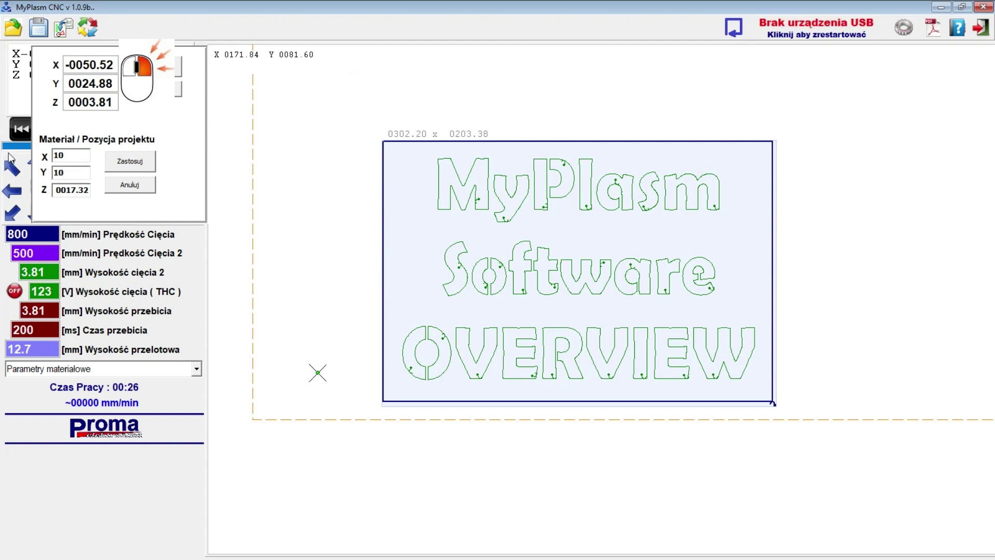
key("Return")
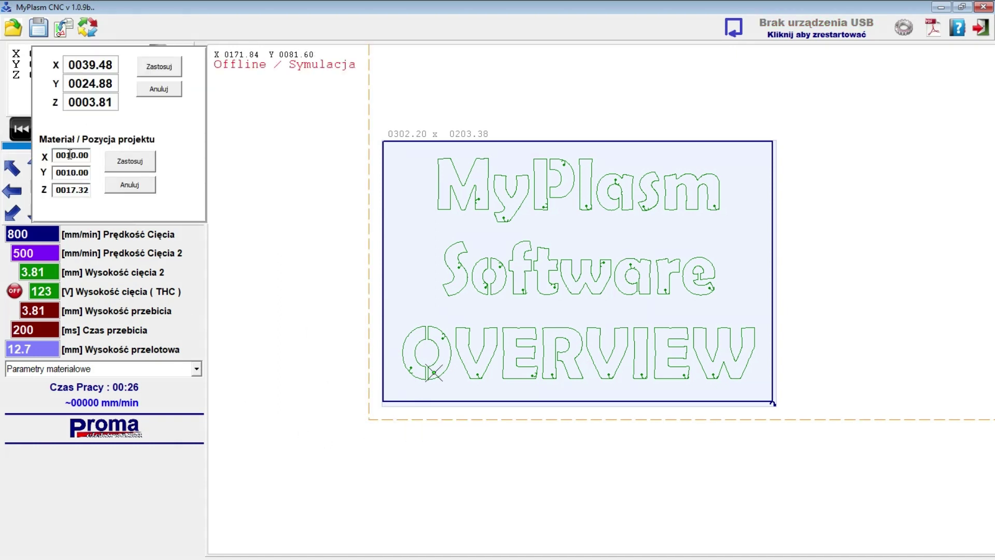
scroll(345, 354, "down", 2)
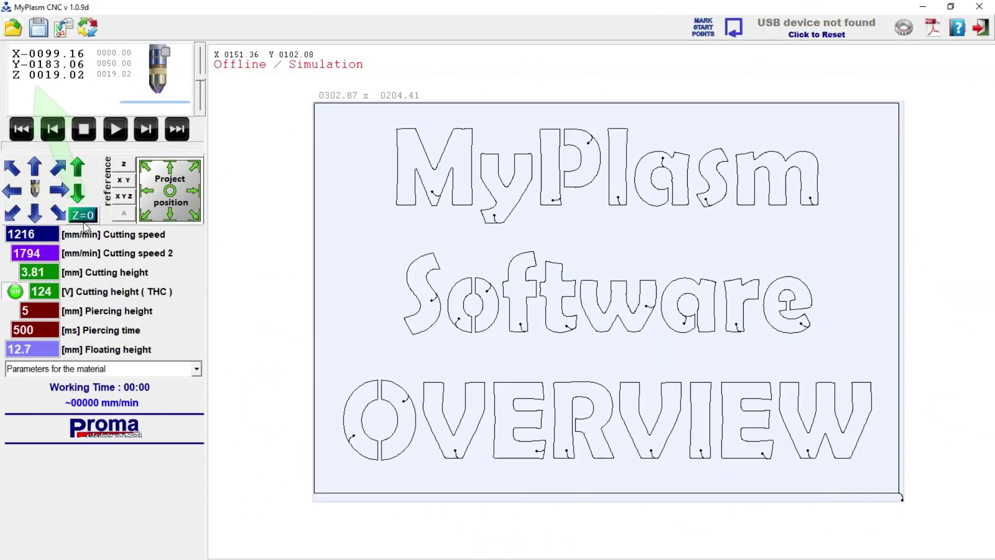
Toggle offline simulation with F8 and drag the Z slider until Z reads 0
key("F8")
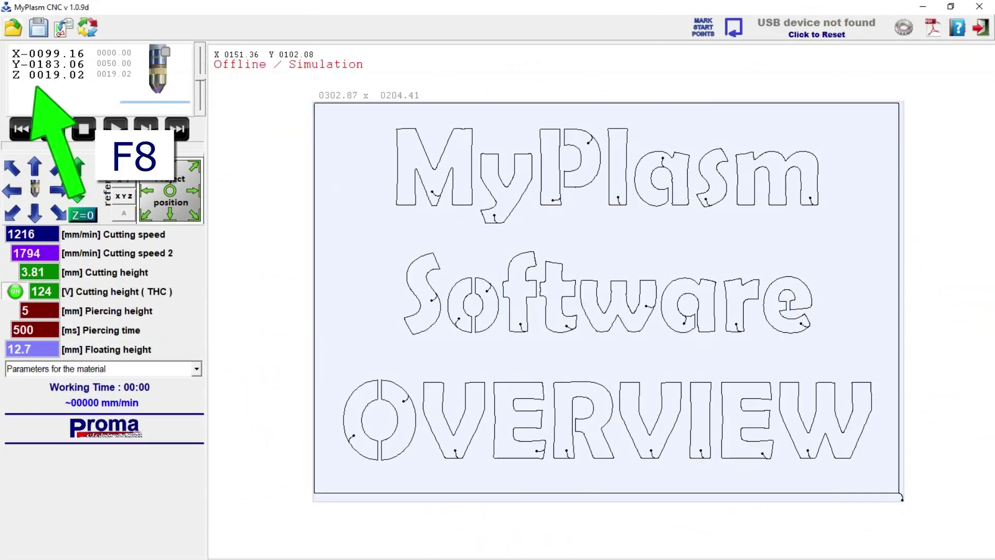
left_click_drag(162, 104, 156, 93)
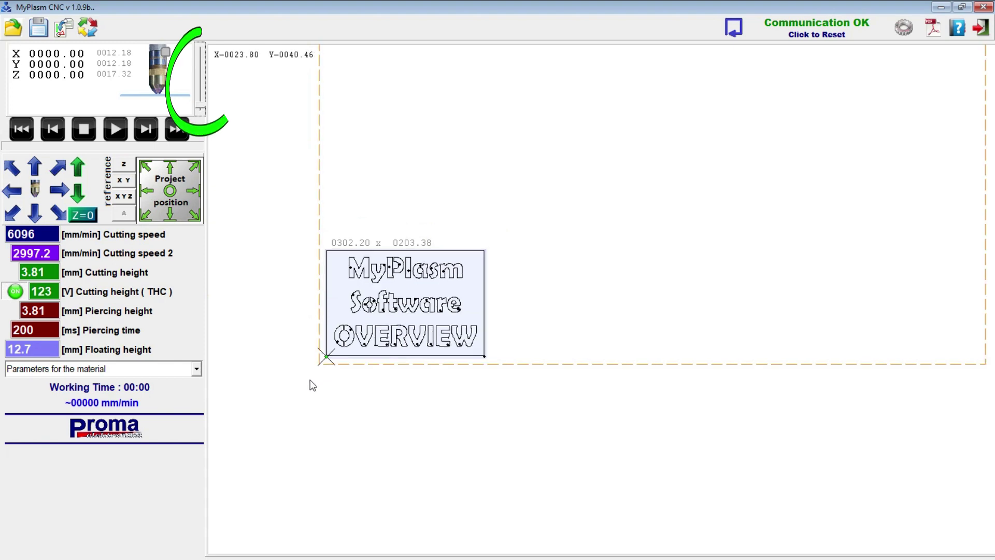
scroll(303, 382, "up", 1)
scroll(295, 383, "up", 1)
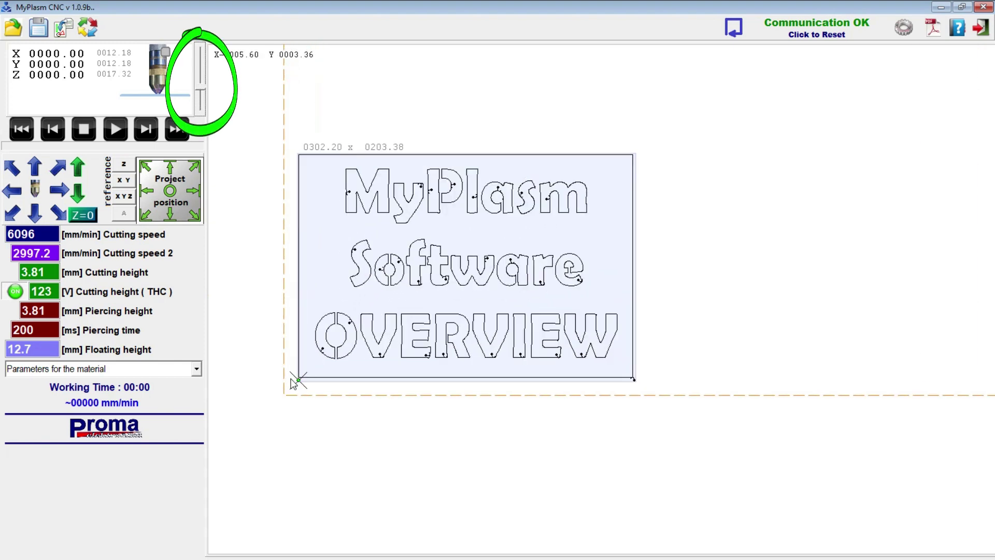
scroll(294, 381, "up", 1)
scroll(286, 386, "up", 1)
scroll(286, 386, "down", 1)
scroll(286, 389, "down", 2)
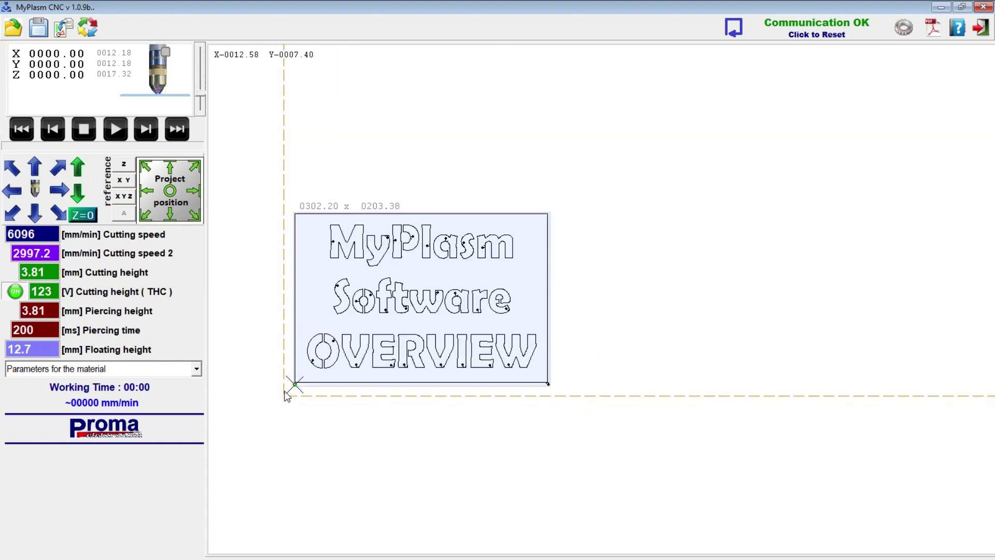
scroll(286, 394, "down", 1)
Apply the Mild steel 4mm 65A preset, then switch to Mild steel 3mm 65A
left_click(288, 364)
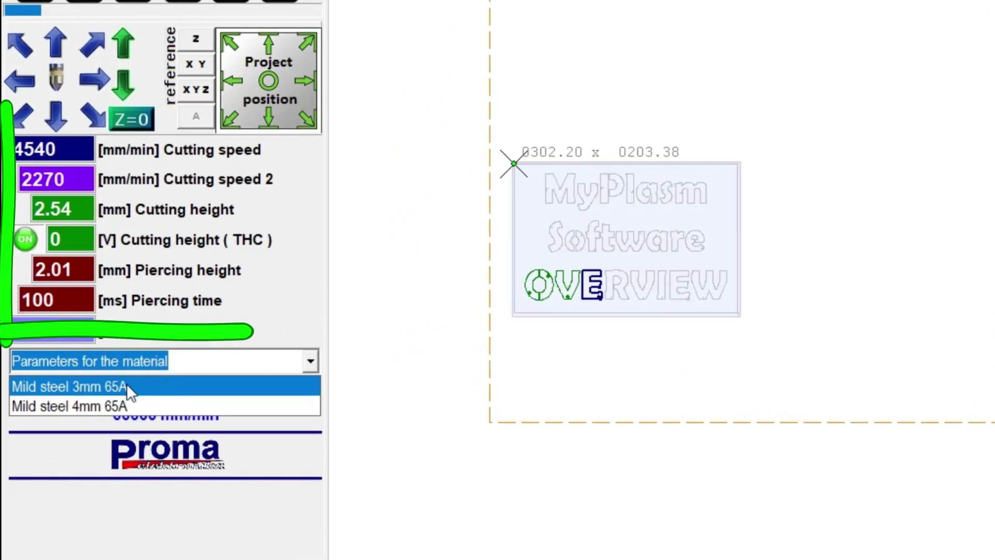
left_click(115, 404)
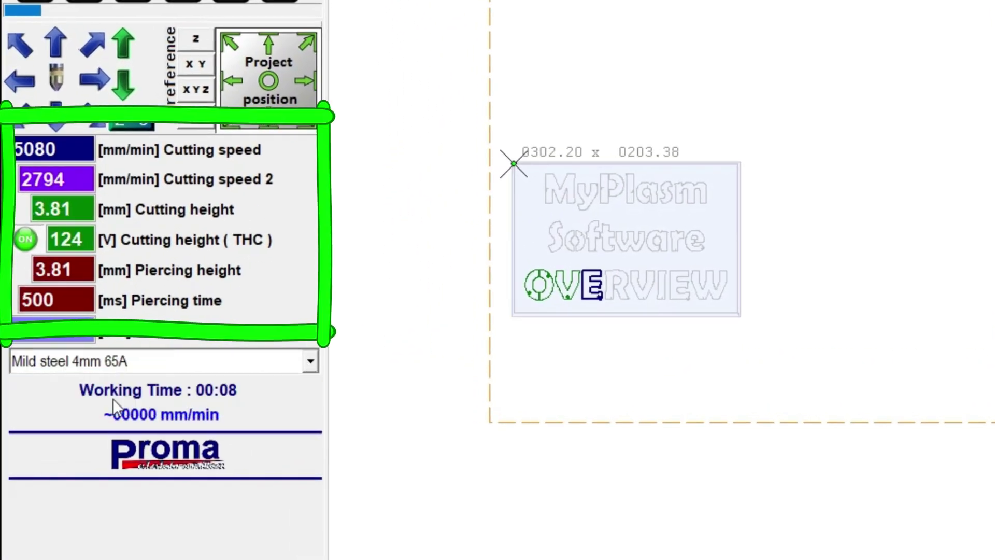
left_click(309, 364)
left_click(78, 382)
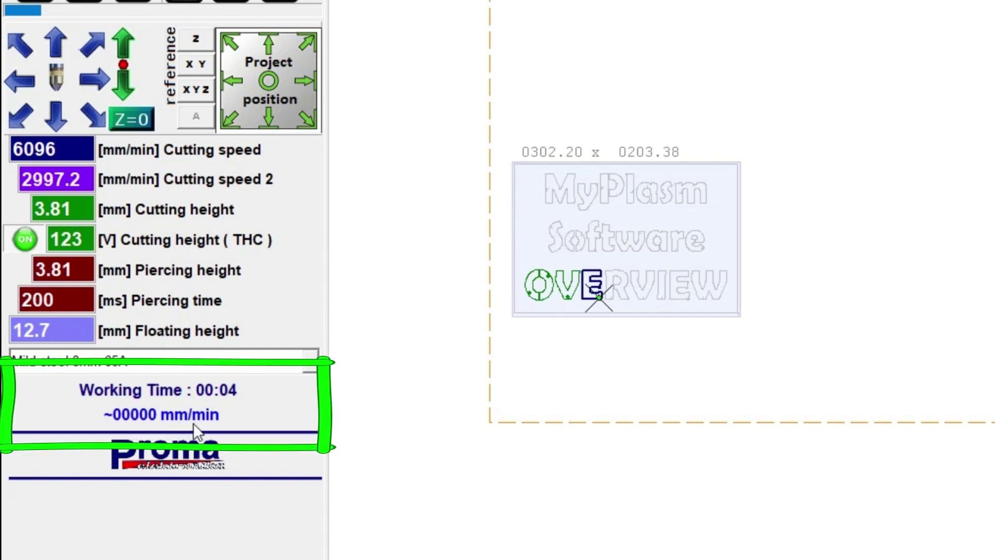
scroll(529, 351, "up", 1)
scroll(773, 138, "up", 2)
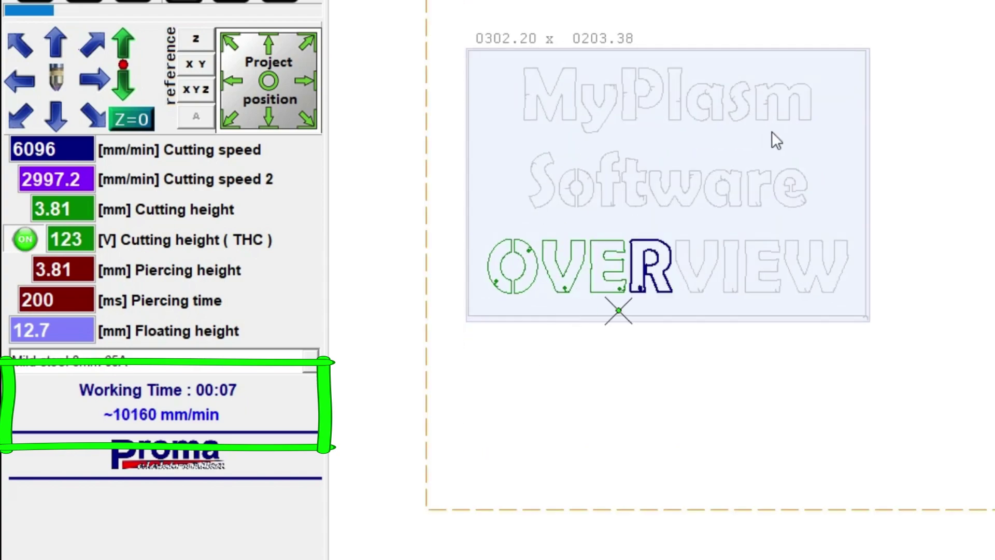
scroll(493, 218, "up", 1)
scroll(436, 262, "up", 1)
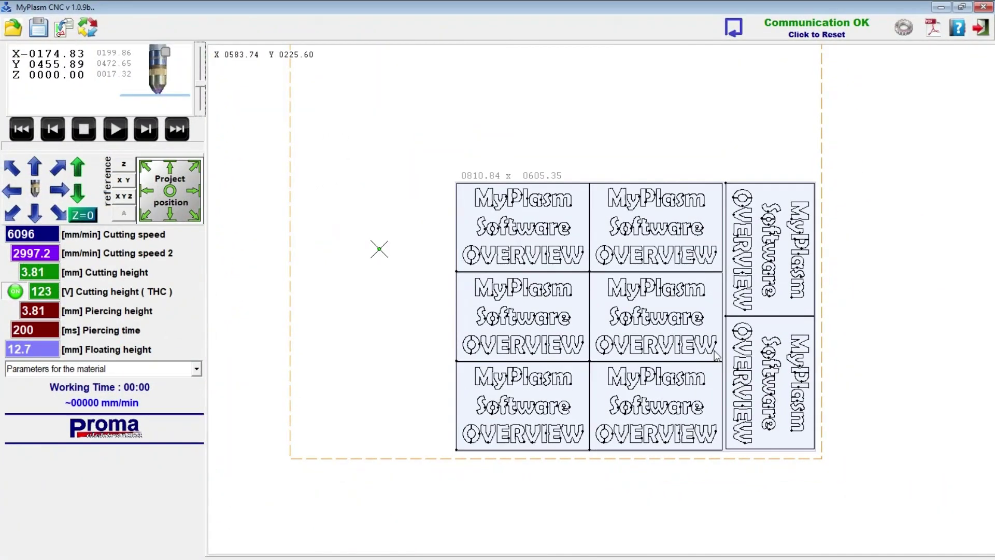
scroll(478, 417, "down", 1)
scroll(823, 422, "up", 1)
scroll(823, 421, "up", 2)
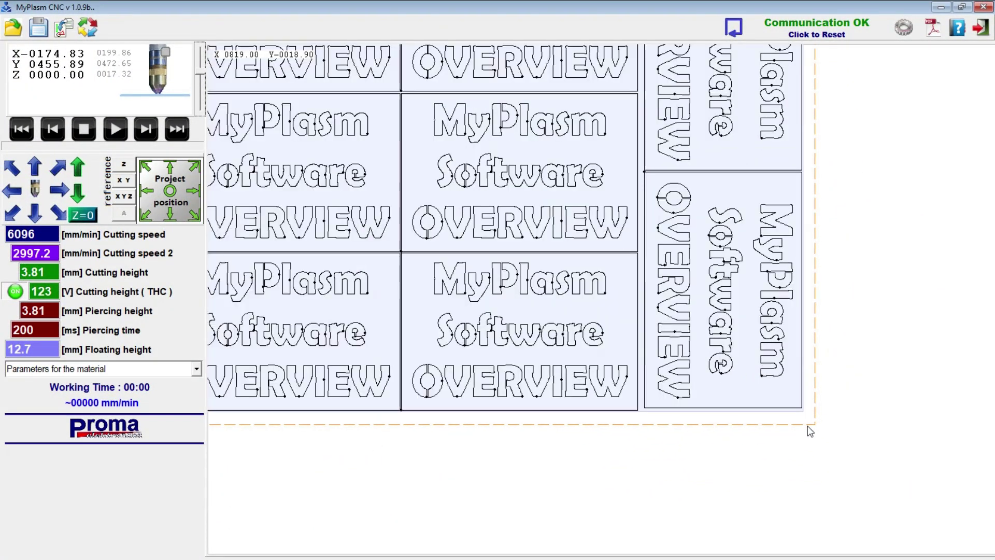
scroll(815, 421, "up", 1)
scroll(816, 421, "down", 1)
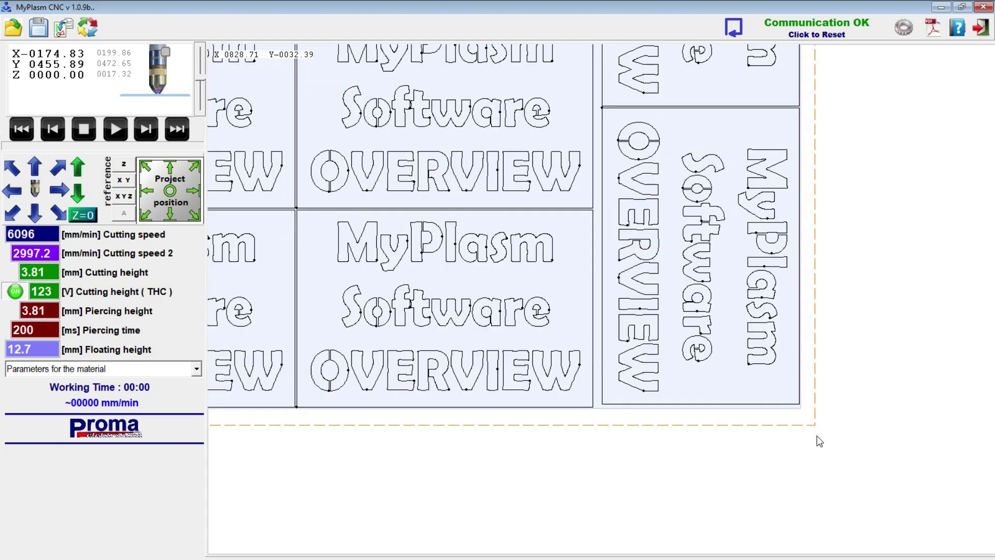
scroll(815, 428, "down", 3)
scroll(557, 476, "down", 1)
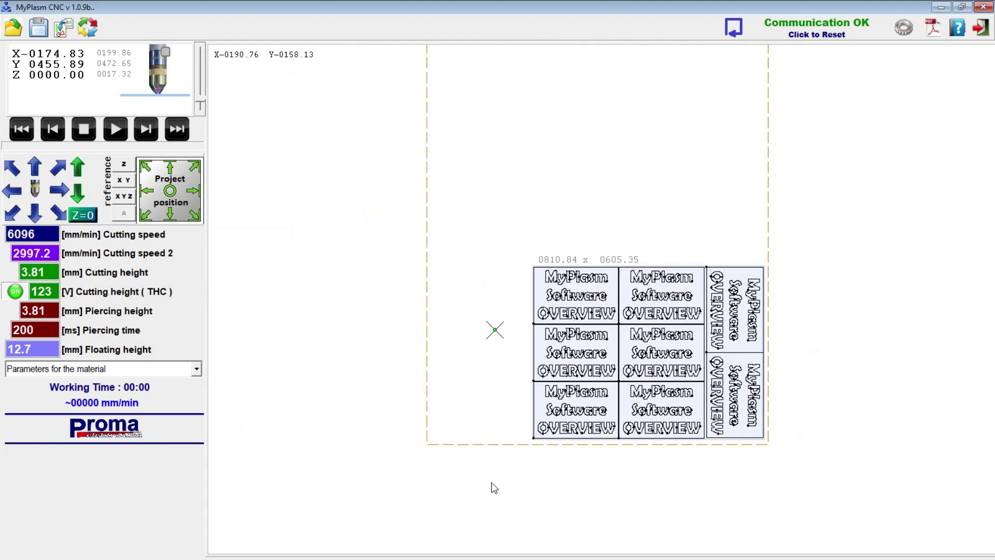
scroll(491, 487, "down", 1)
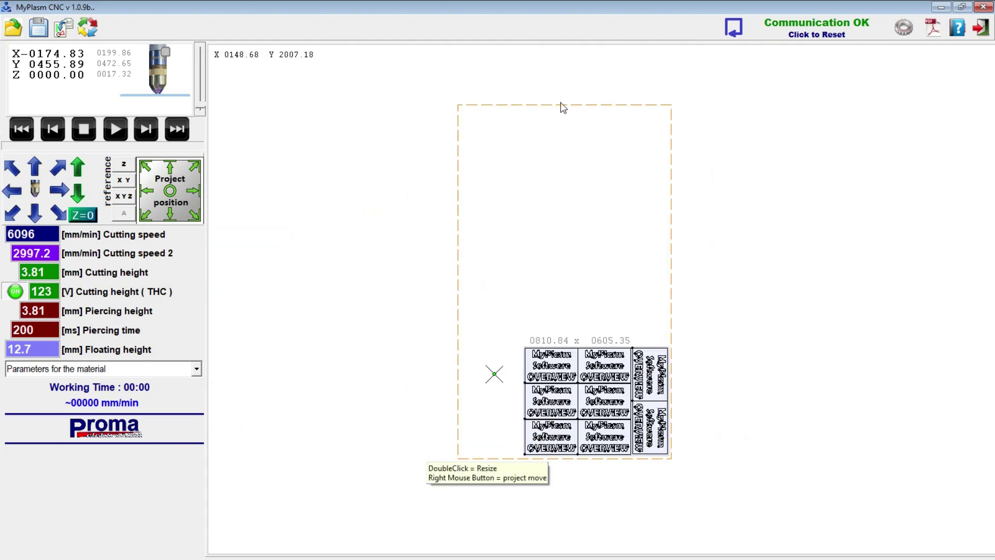
scroll(650, 464, "up", 1)
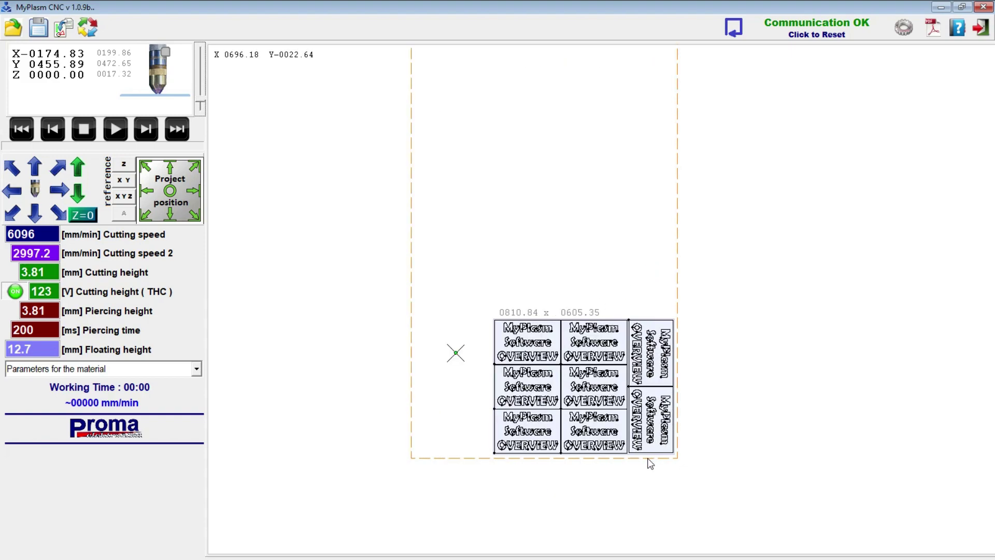
scroll(576, 438, "up", 1)
scroll(612, 416, "up", 1)
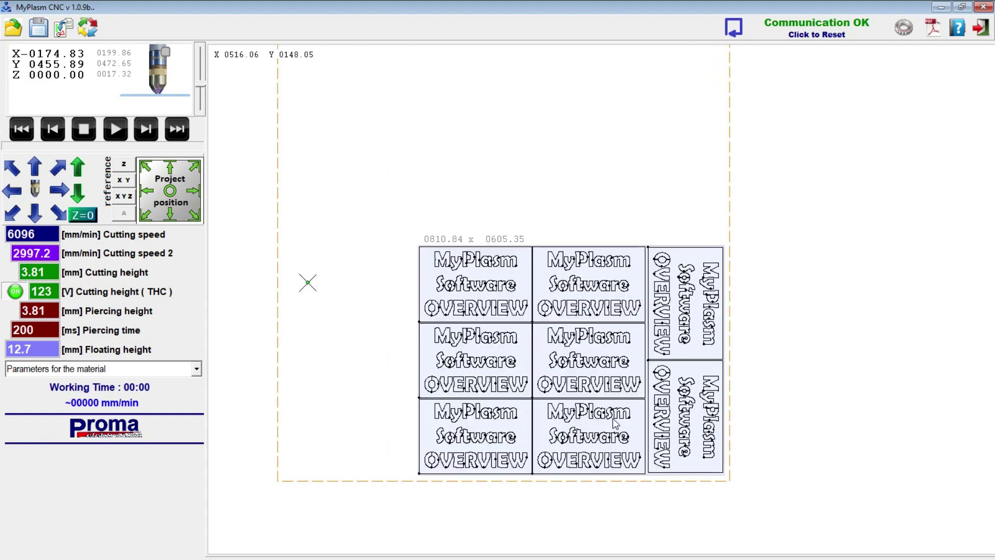
scroll(612, 416, "up", 1)
scroll(593, 352, "up", 1)
scroll(592, 352, "up", 1)
scroll(593, 353, "up", 1)
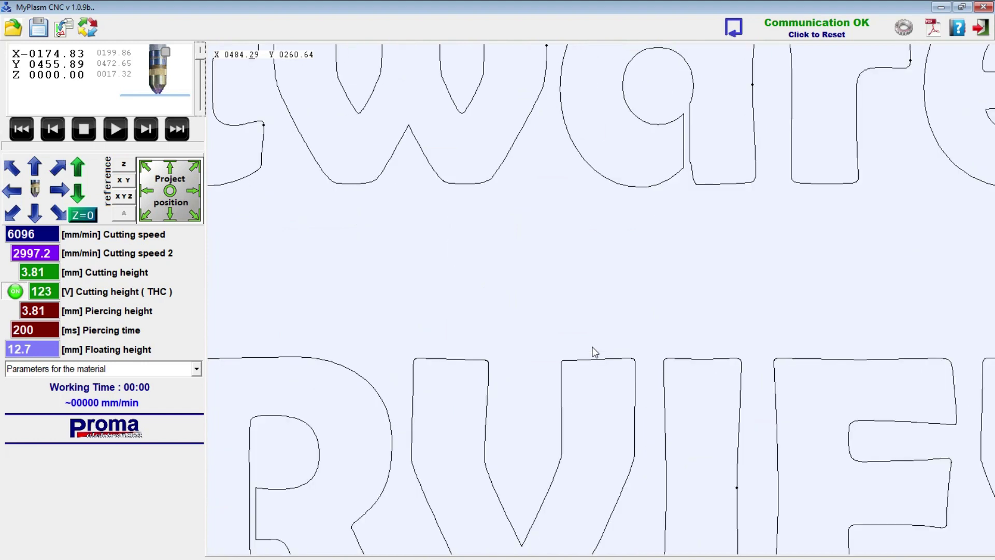
scroll(614, 407, "up", 2)
scroll(590, 417, "down", 3)
scroll(581, 418, "down", 3)
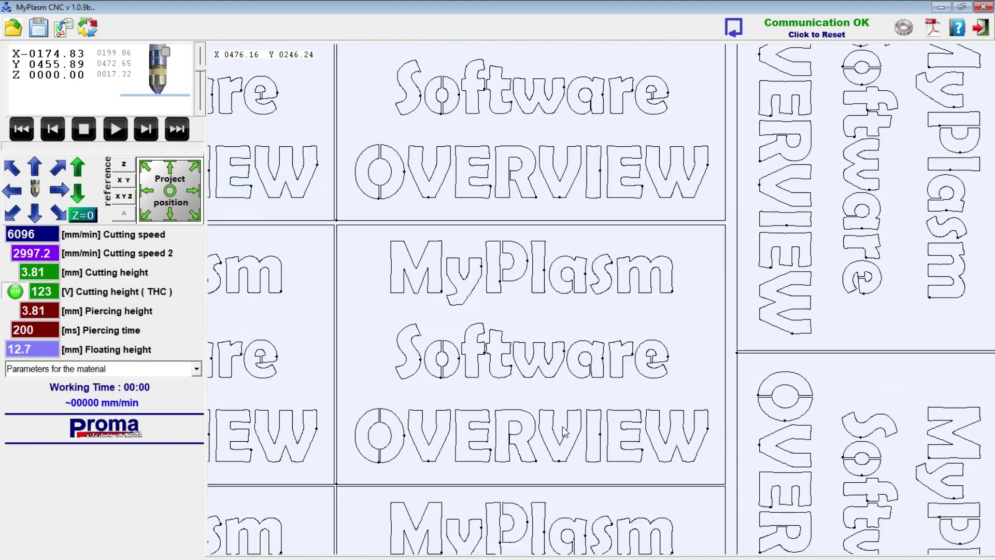
scroll(579, 285, "down", 3)
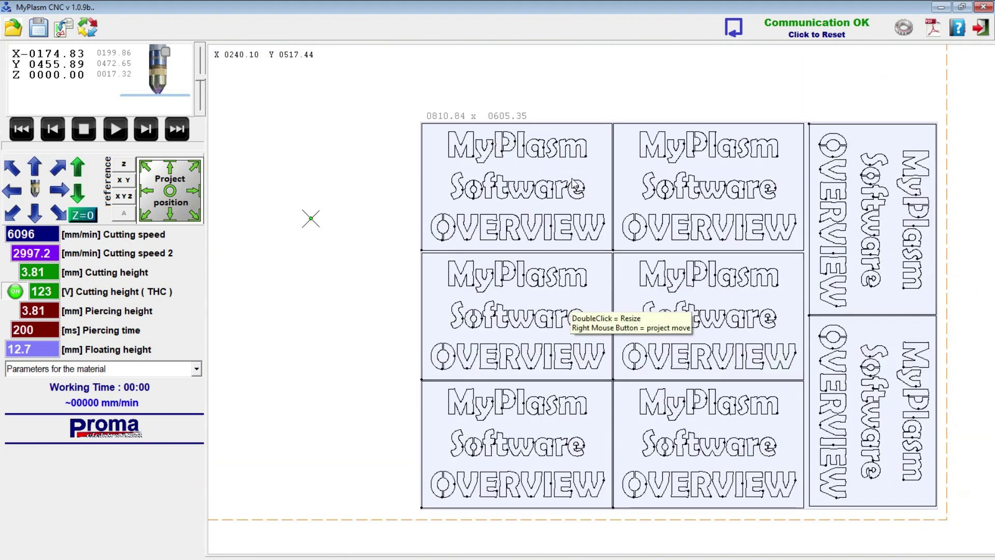
scroll(575, 187, "up", 1)
scroll(576, 187, "up", 1)
scroll(560, 195, "up", 1)
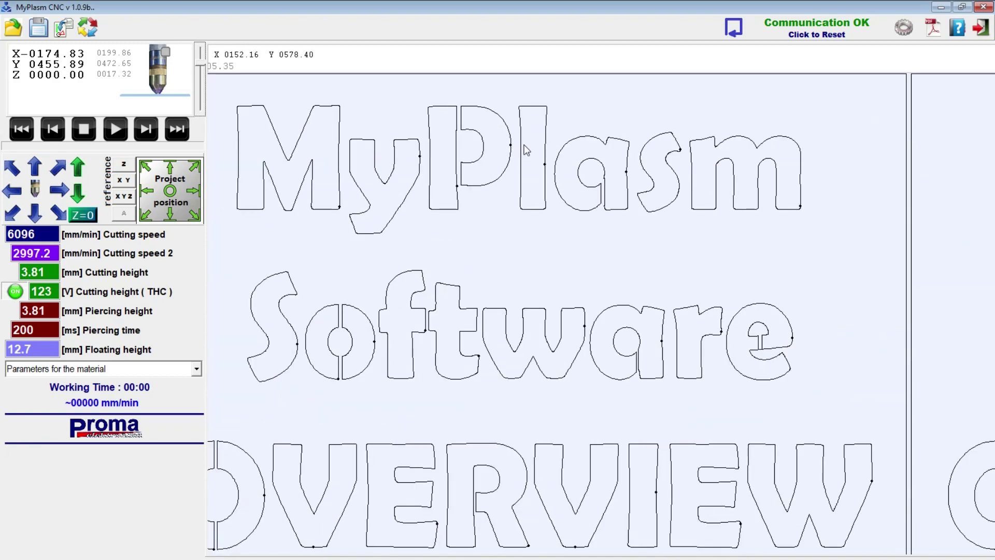
right_click(560, 196)
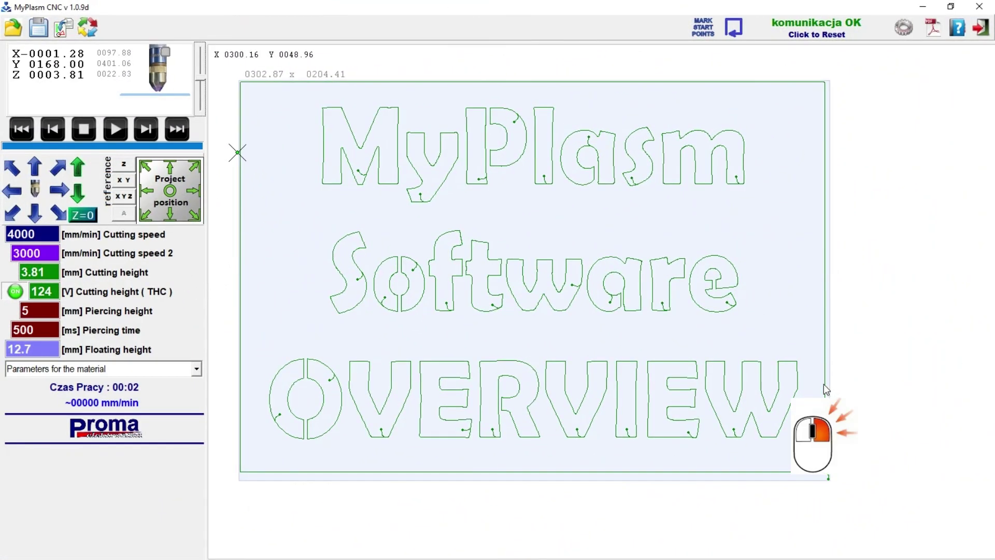
Cut the path from the sheet's right edge, then a line from the lower-right corner to the left edge
right_click(823, 384)
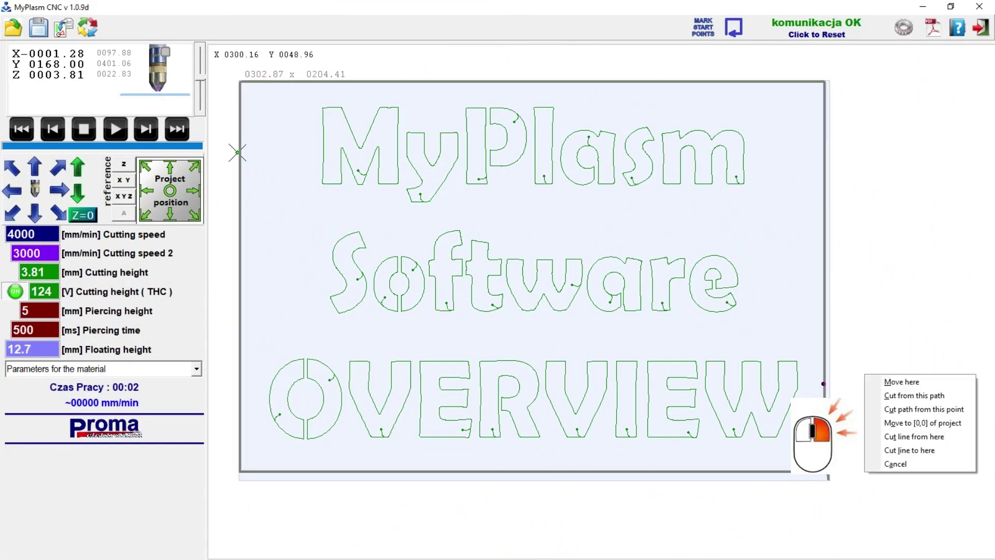
left_click(897, 410)
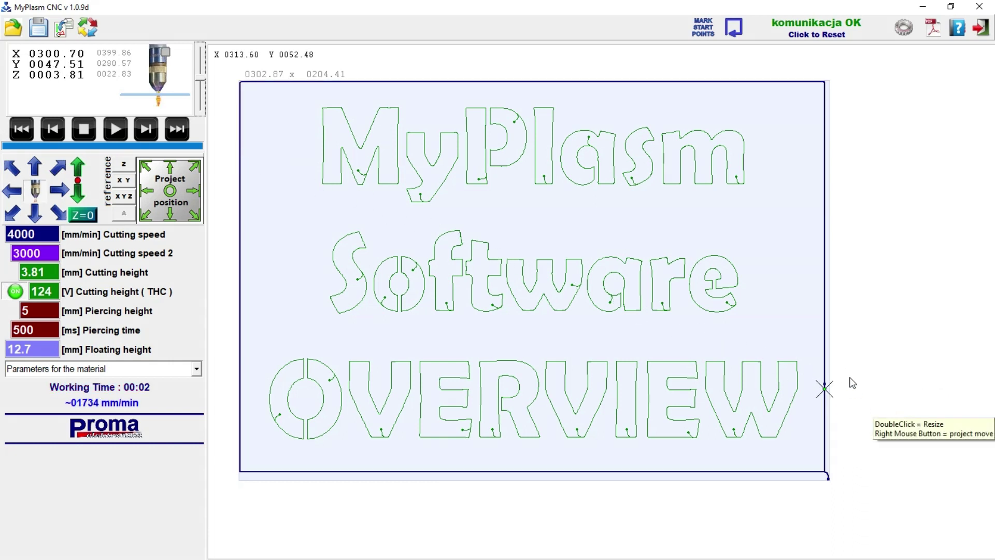
right_click(828, 459)
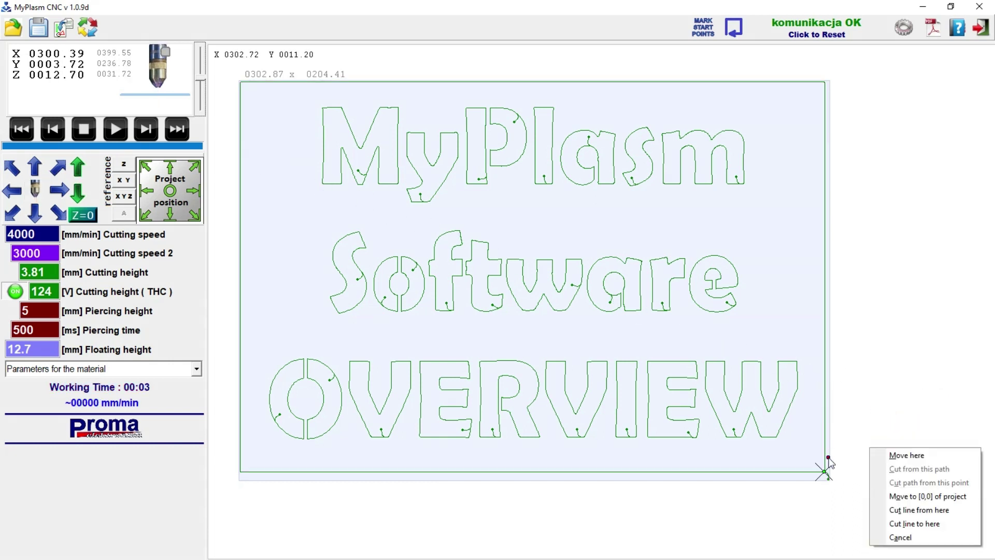
left_click(922, 514)
right_click(239, 297)
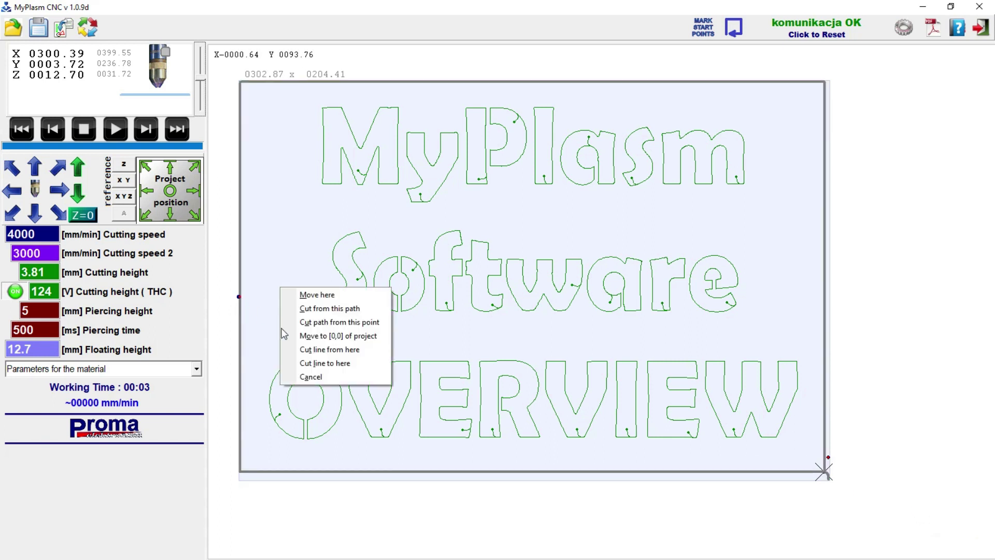
left_click(351, 372)
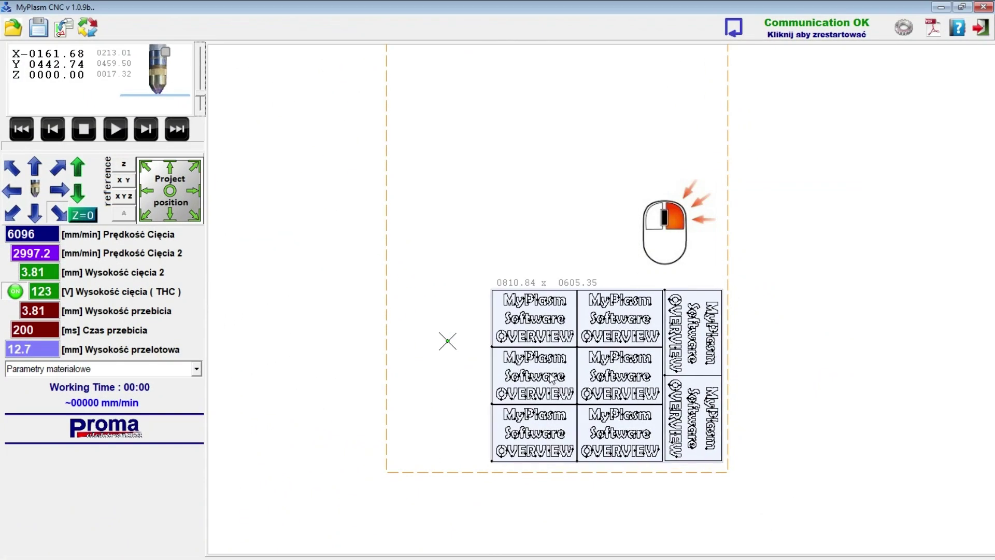
right_click_drag(552, 378, 508, 292)
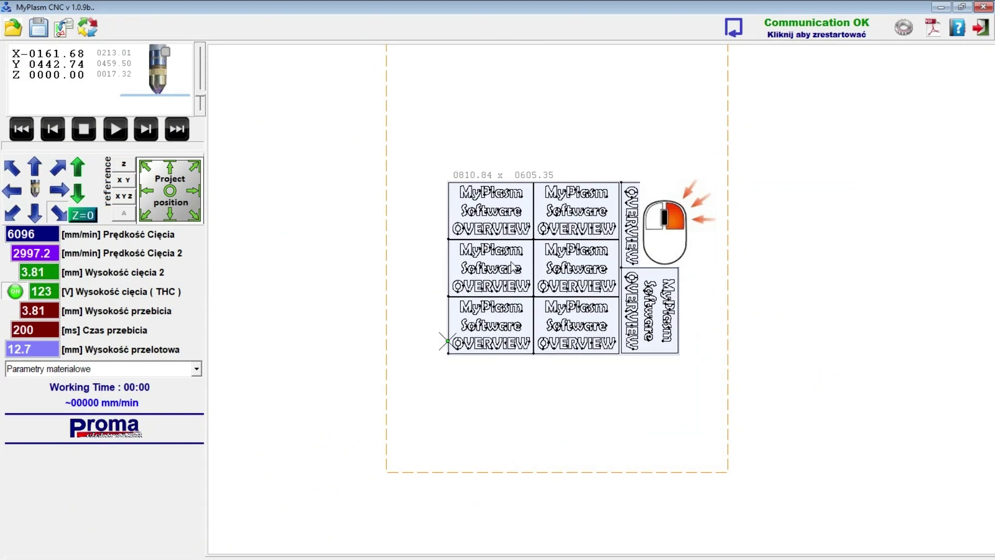
Drag the nested parts block's corner onto the sheet origin and check its alignment close up
right_click_drag(511, 291, 367, 381)
scroll(435, 351, "up", 3)
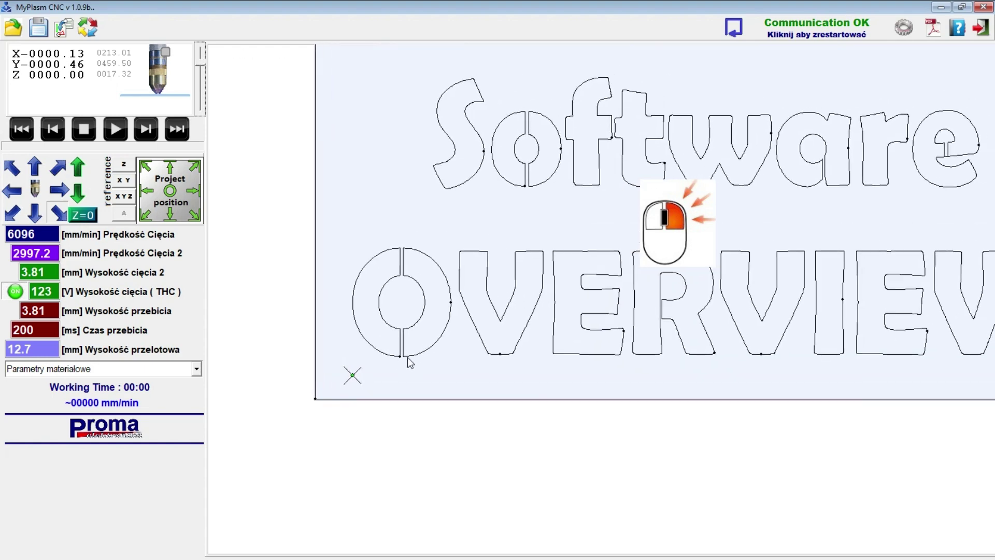
scroll(367, 382, "up", 5)
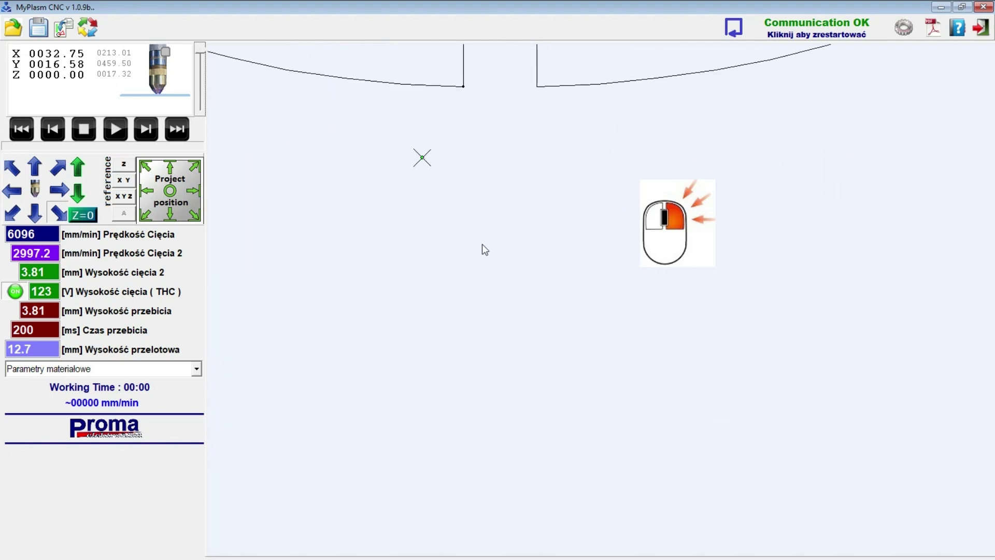
right_click_drag(459, 319, 407, 383)
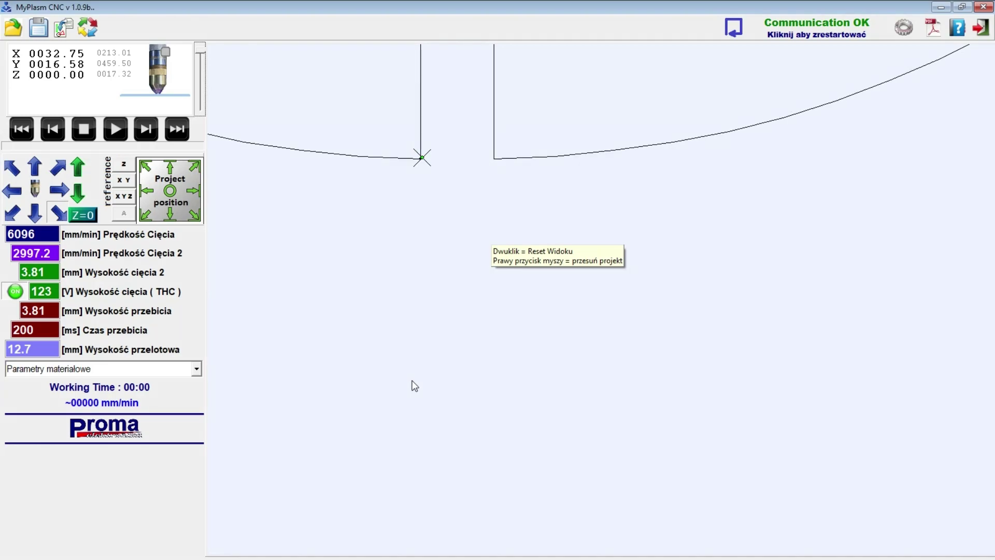
scroll(465, 359, "down", 2)
scroll(464, 357, "down", 2)
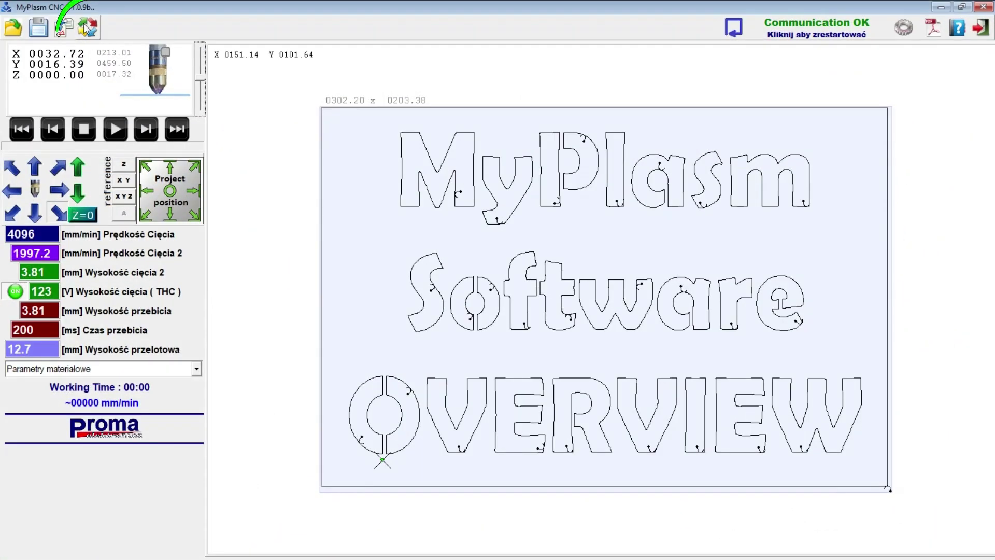
Show the toolpath statistics: 27 piercings, 4883 mm cut length, 3:30 estimated time
left_click(88, 28)
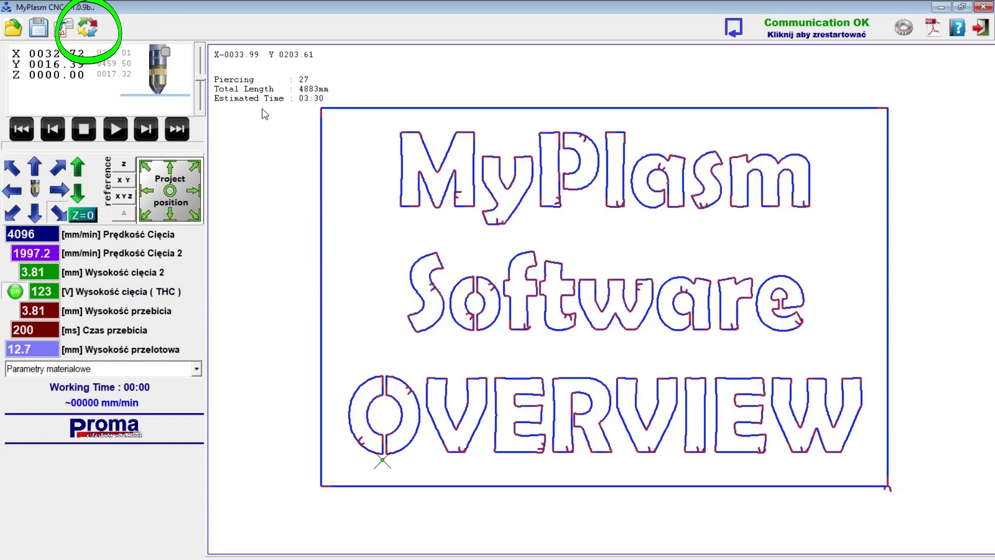
scroll(678, 436, "up", 2)
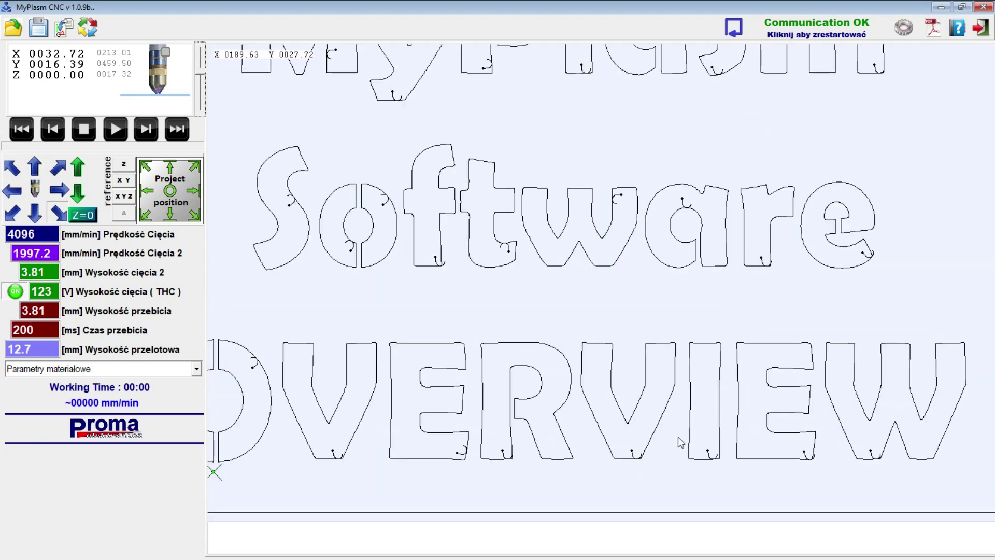
scroll(696, 430, "up", 2)
scroll(700, 434, "up", 1)
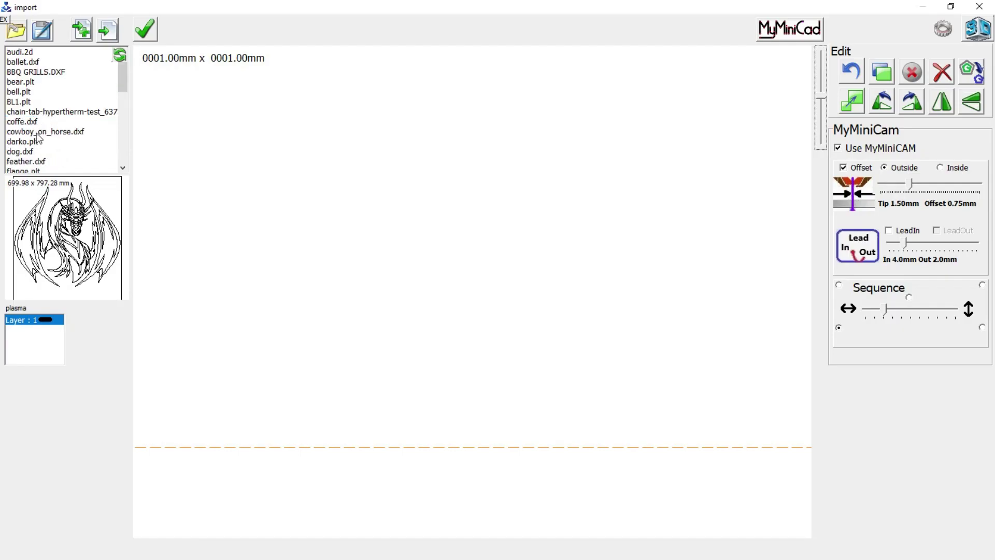
Browse the drawing files and import gear.plt onto the sheet
left_click(45, 114)
key("Down")
key("Down")
key("Down")
key("Down")
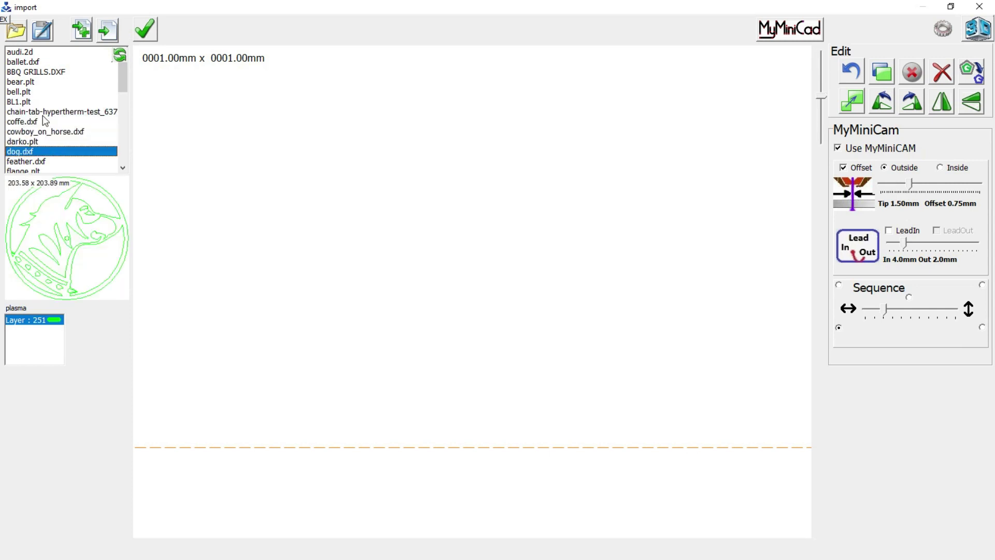
key("Down")
key("Down")
key("Down")
key("Down")
key("Up")
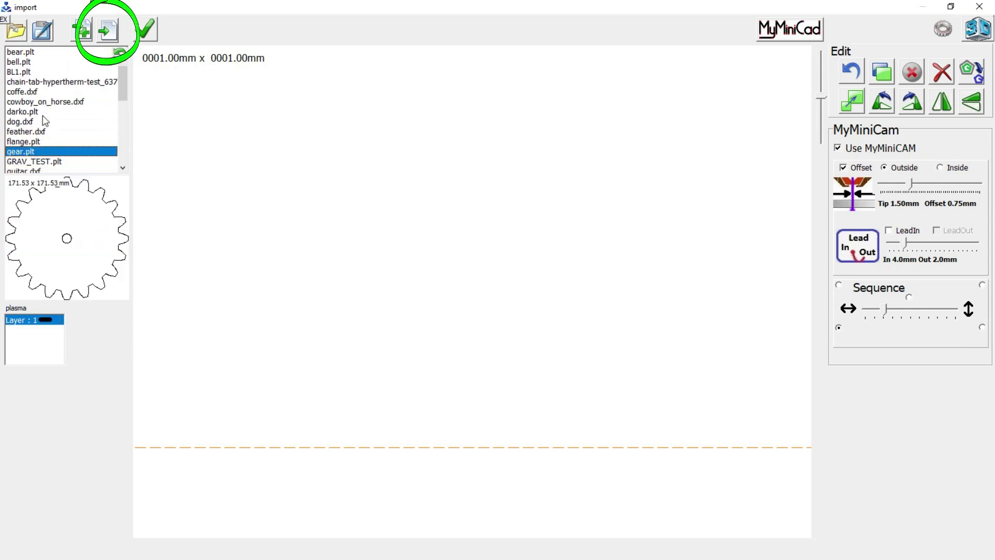
left_click(109, 29)
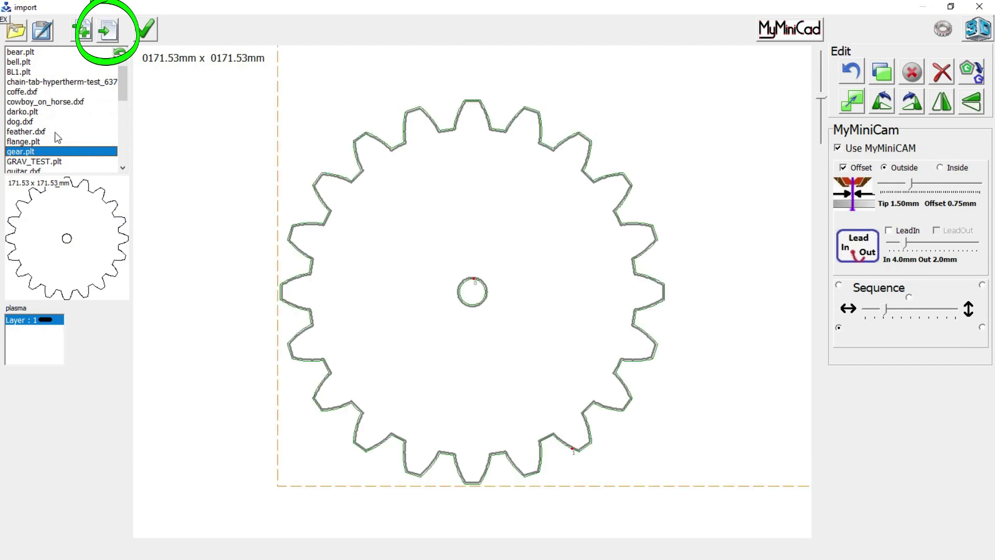
Add flange.plt copies, then remove the extras so one flange sits above the gear
key("Up")
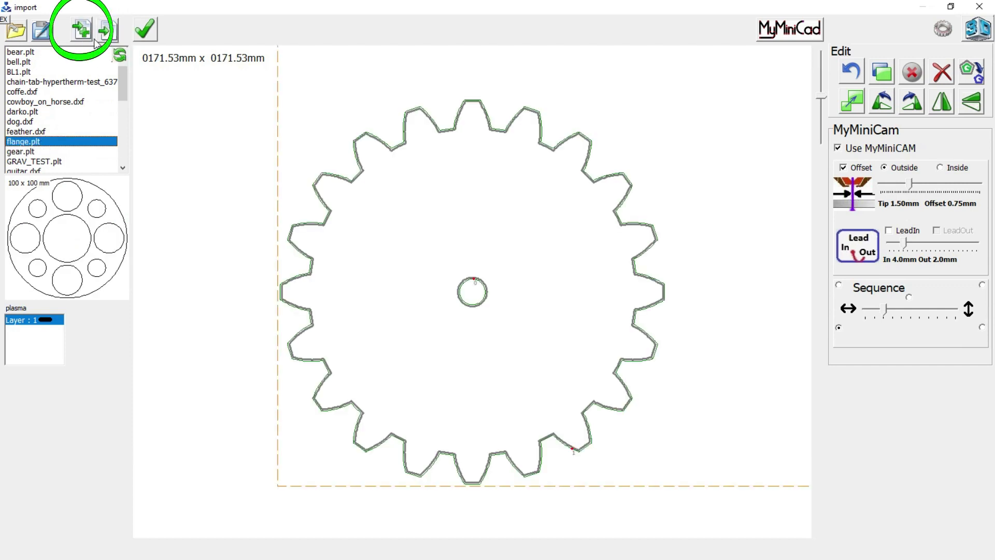
left_click(86, 31)
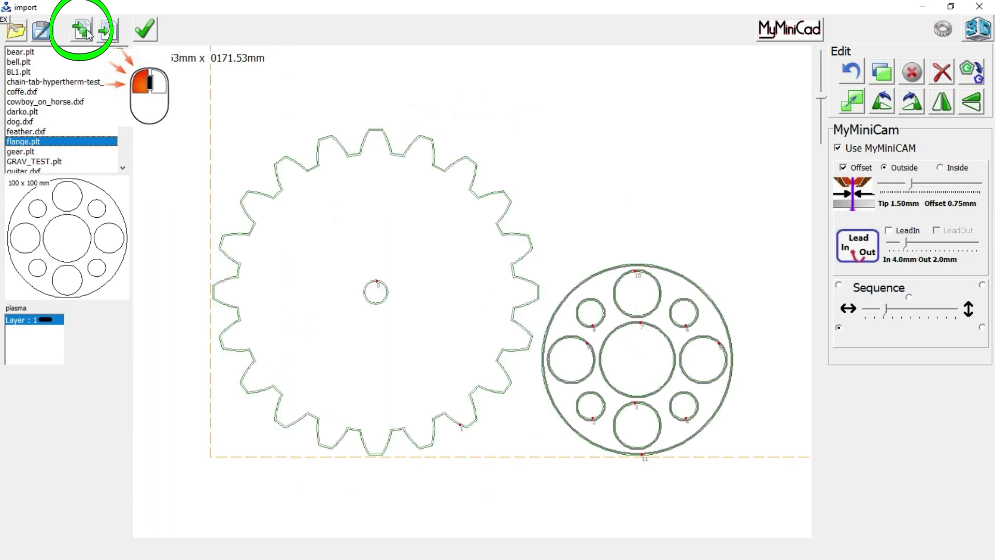
left_click(86, 32)
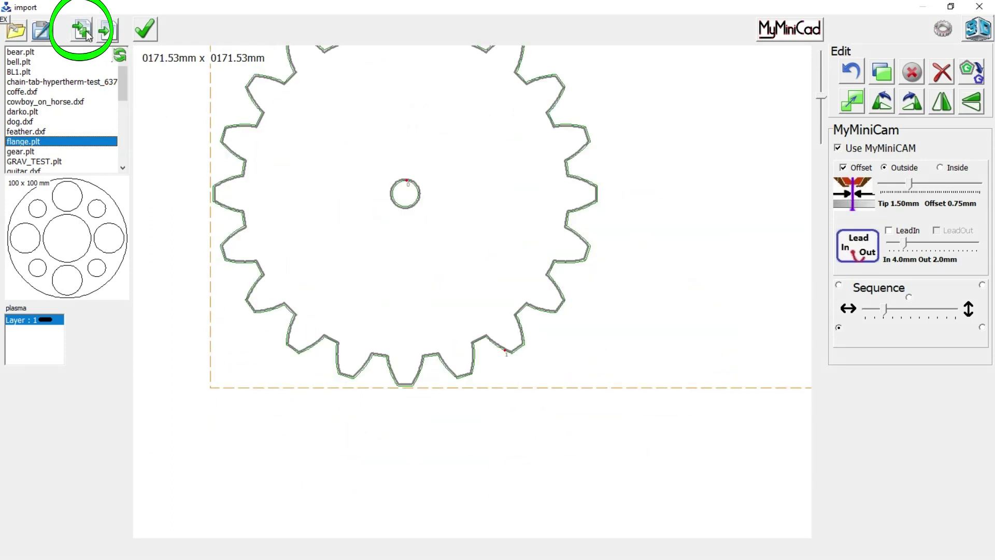
left_click(86, 31)
left_click(86, 31)
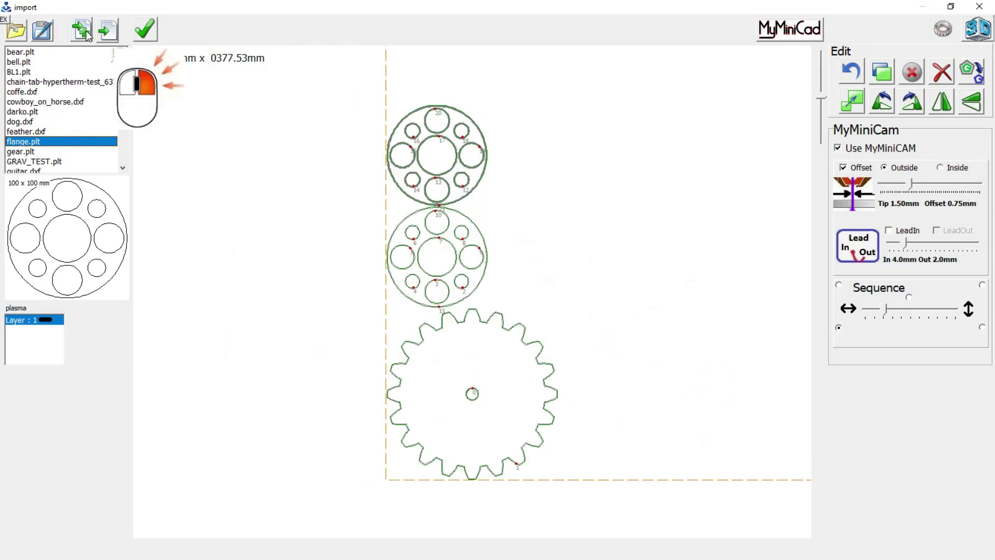
left_click(86, 32)
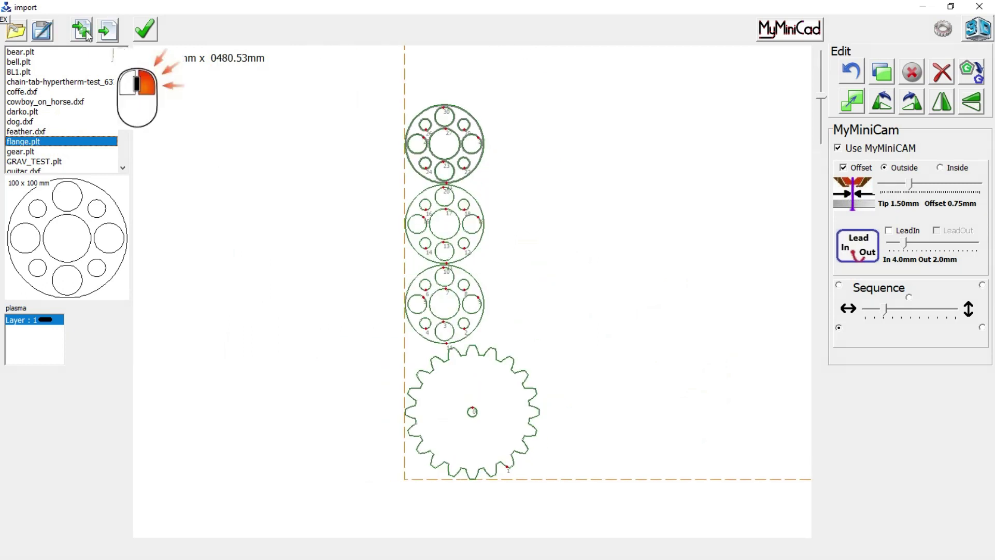
right_click(87, 31)
right_click(86, 32)
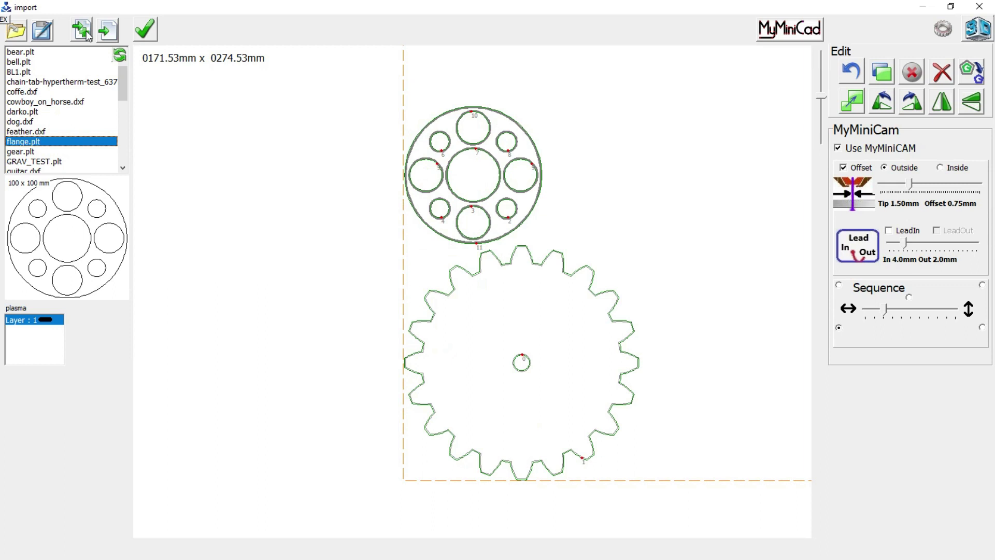
scroll(498, 144, "up", 3)
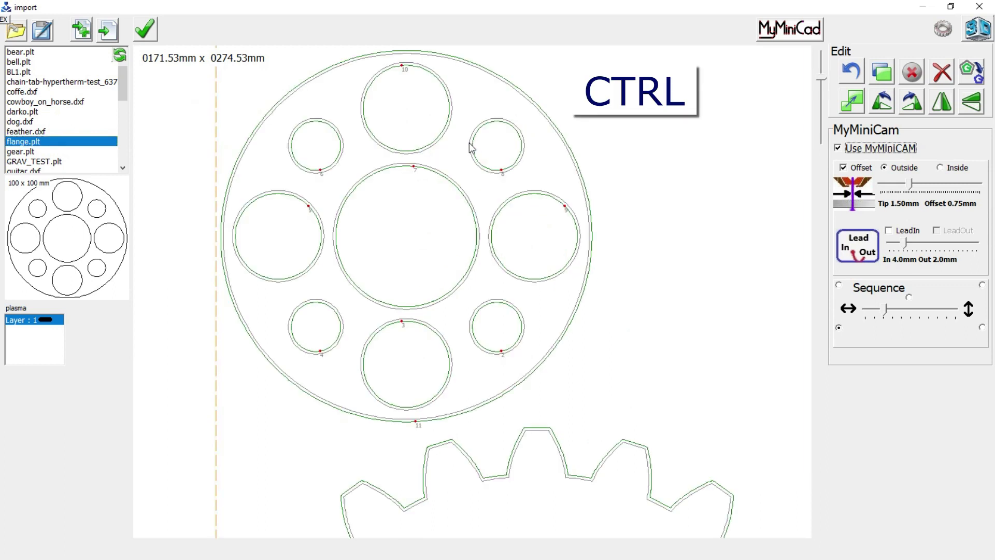
Select and delete the four small holes from the flange drawing
left_click(343, 150, "ctrl")
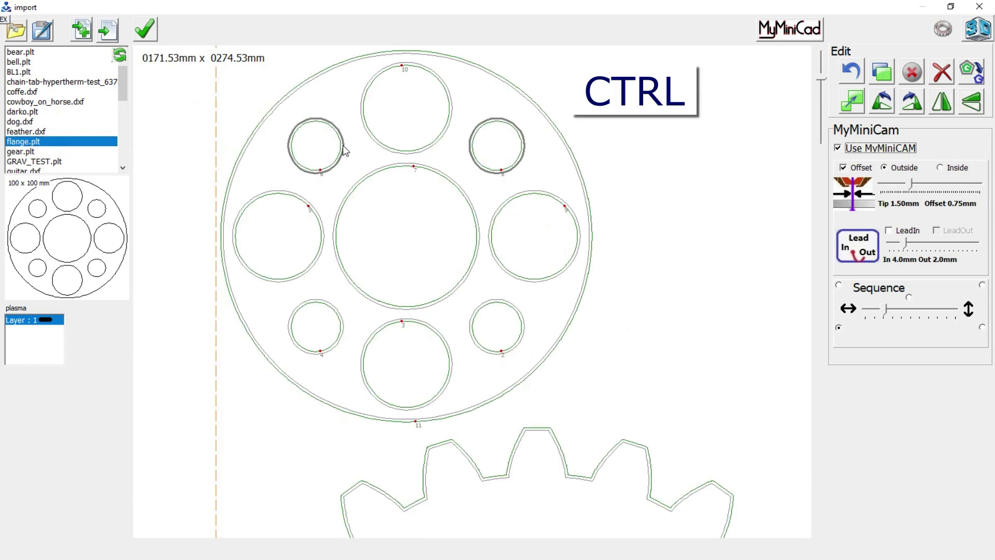
left_click(333, 307, "ctrl")
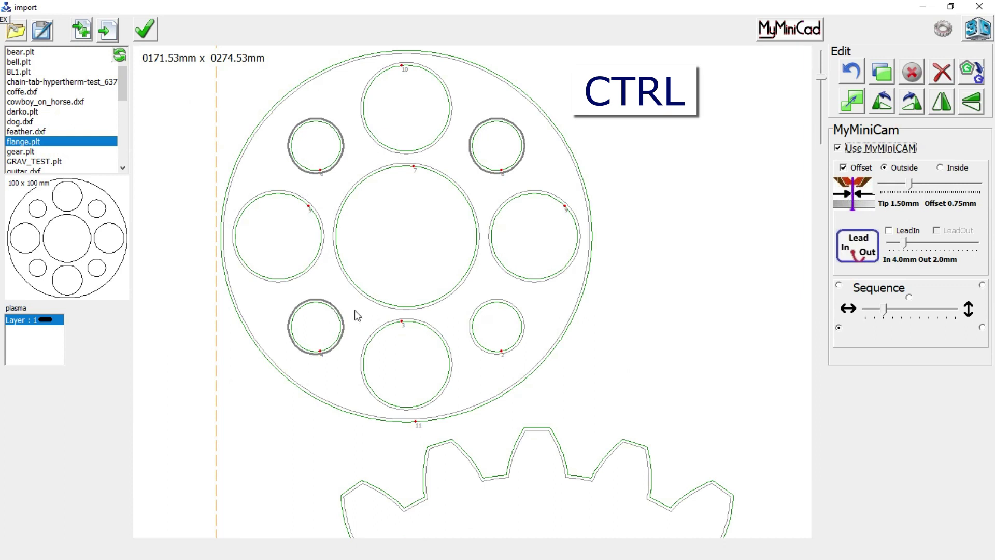
left_click(477, 316, "ctrl")
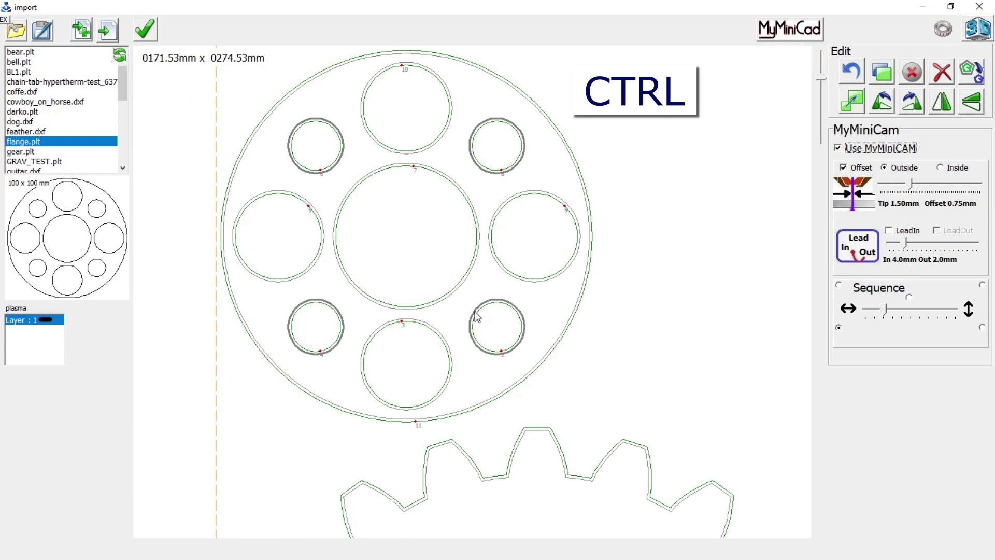
left_click_drag(477, 315, 516, 308)
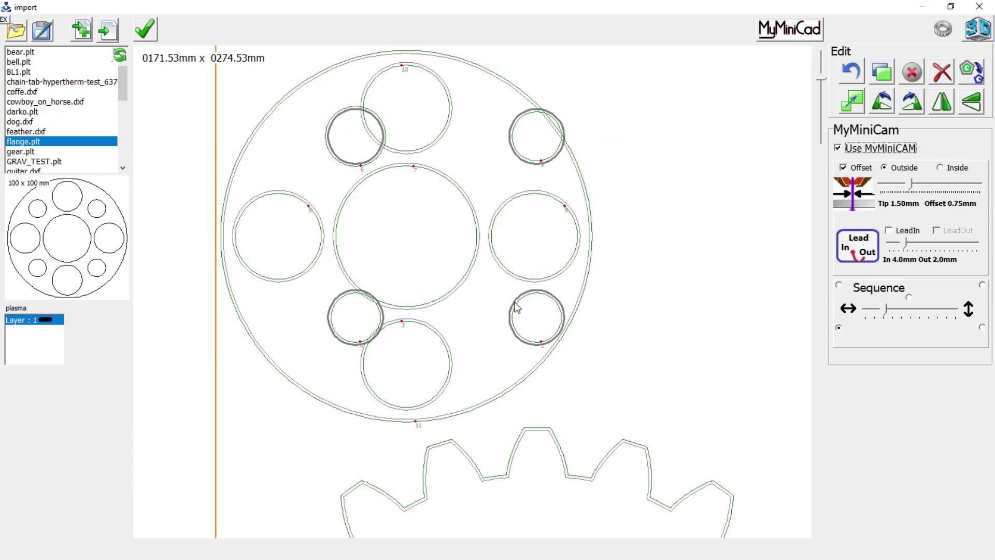
key("Delete")
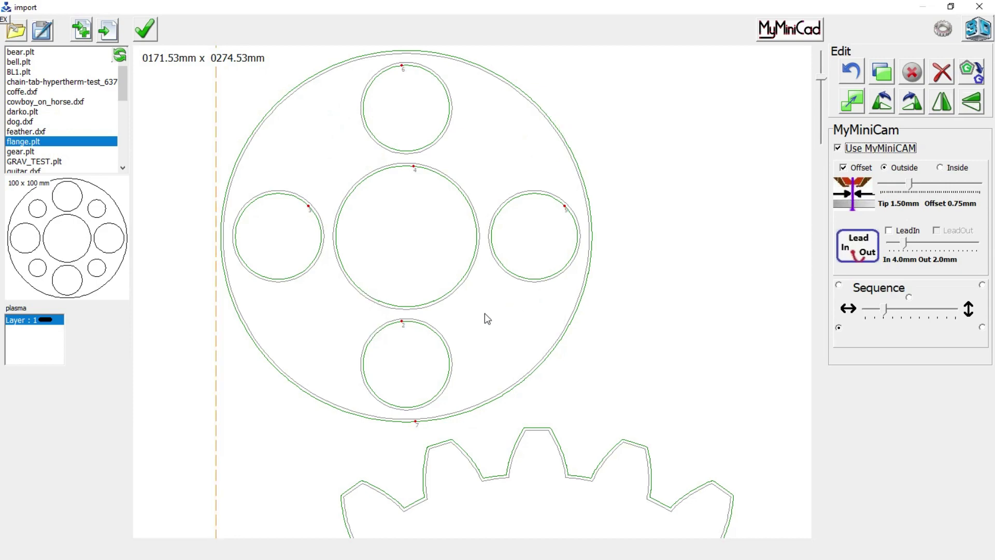
scroll(318, 279, "down", 3)
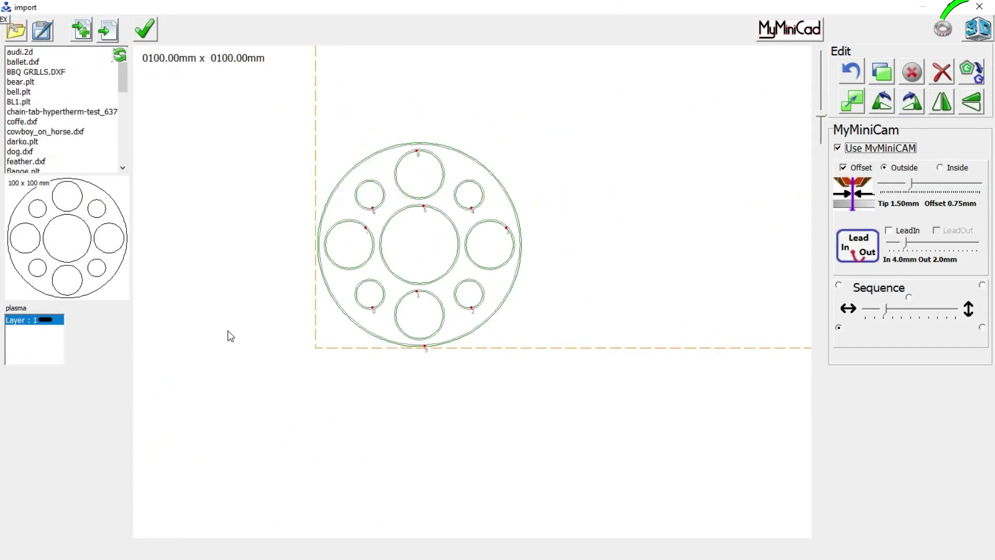
scroll(441, 274, "up", 1)
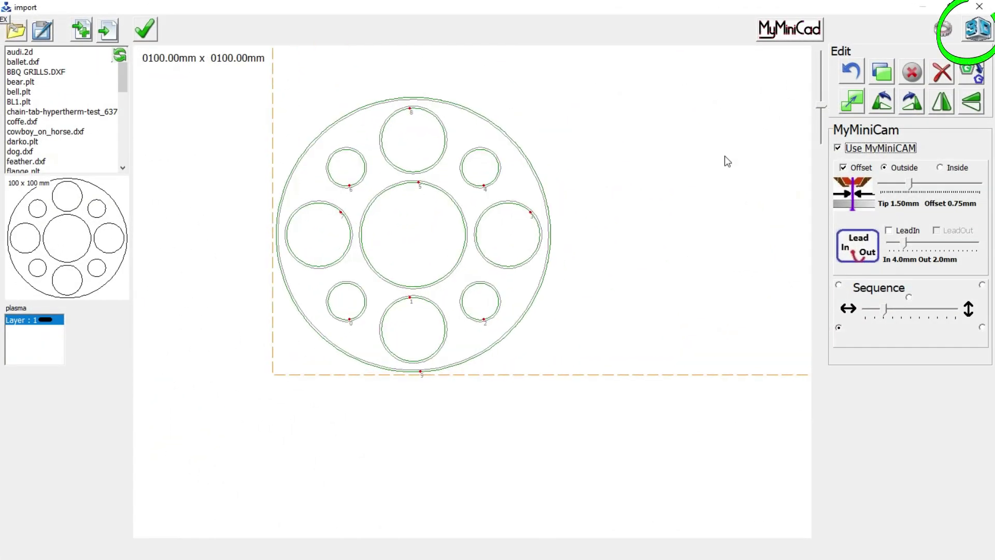
Preview the flange as a 3D solid and rotate it to inspect its edges
left_click(982, 33)
left_click_drag(525, 319, 404, 366)
scroll(364, 391, "up", 5)
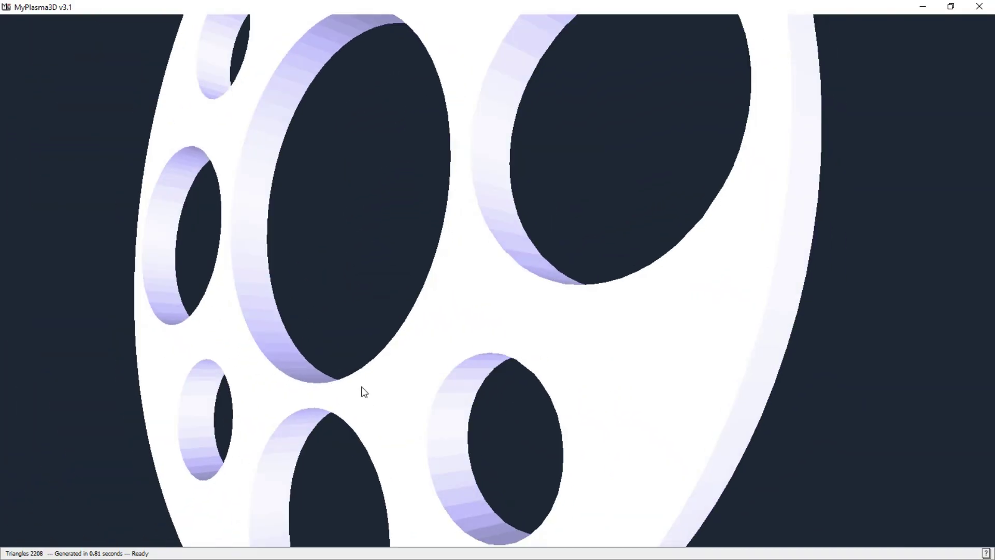
left_click_drag(363, 390, 530, 302)
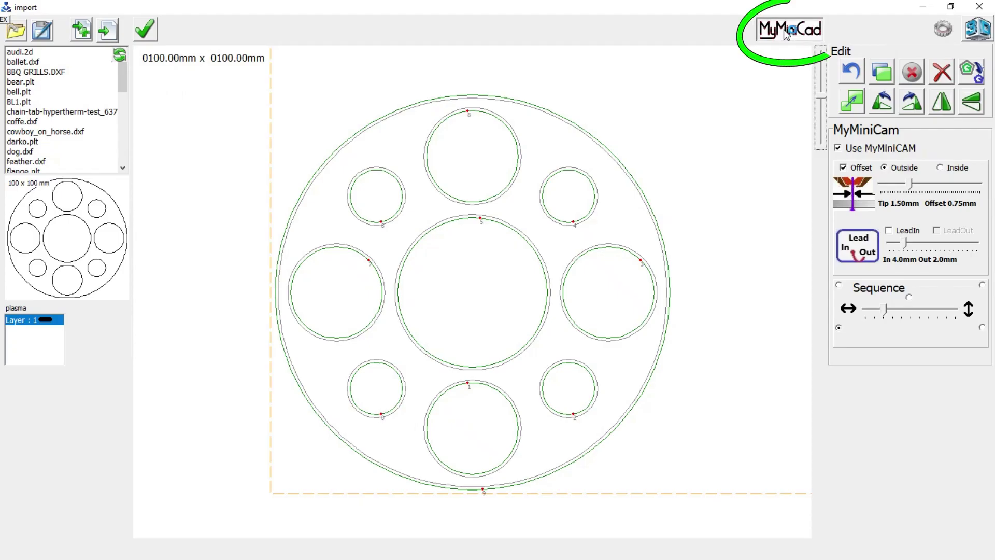
In MyMiniCAD, fillet the rectangle's corners and draw the left and right hole circles
left_click(787, 33)
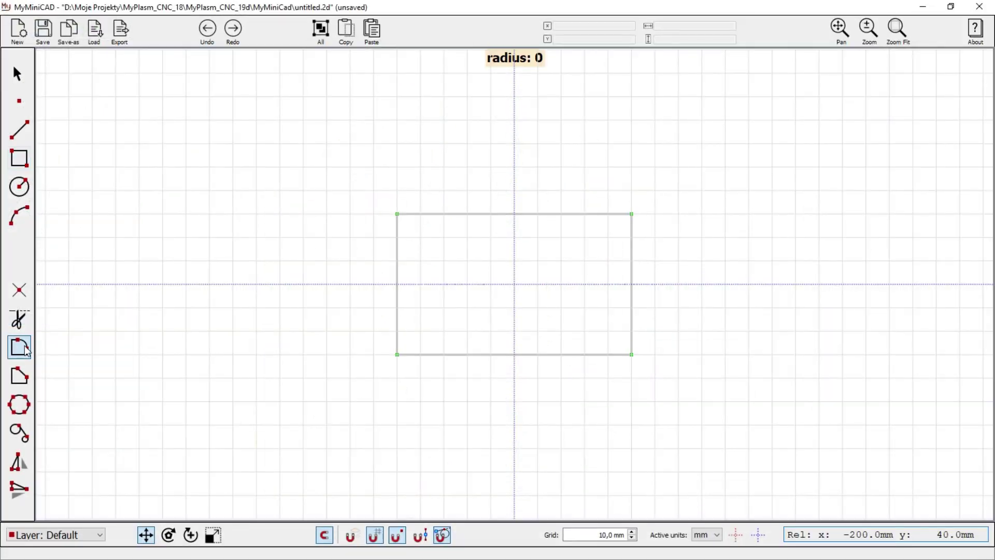
left_click(19, 186)
left_click(467, 284)
left_click(561, 284)
Draw the top and bottom lines joining the two circles
left_click(20, 129)
left_click(466, 261)
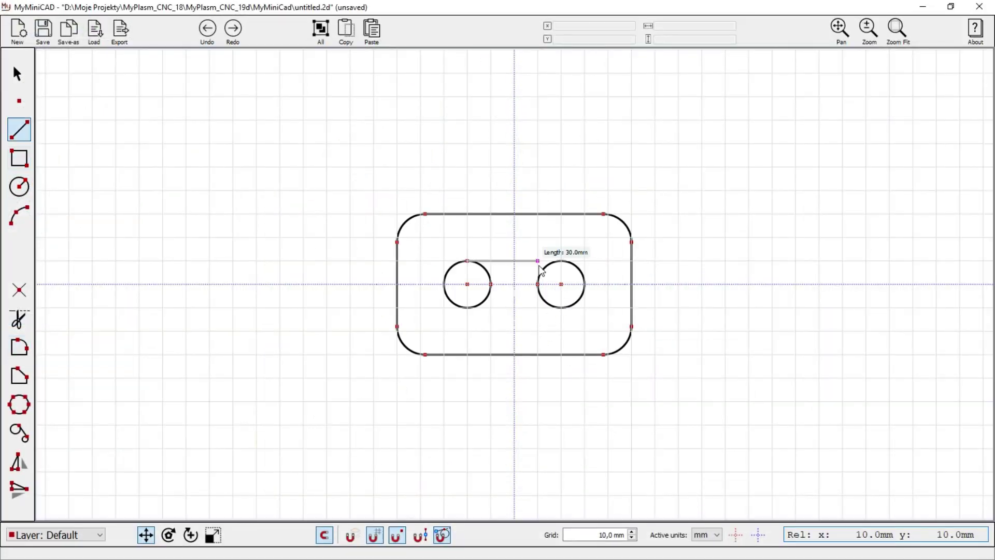
left_click(561, 261)
left_click(560, 307)
left_click(467, 307)
Trim the circles' inner arcs into a slot and load the plate into the import window
left_click(19, 319)
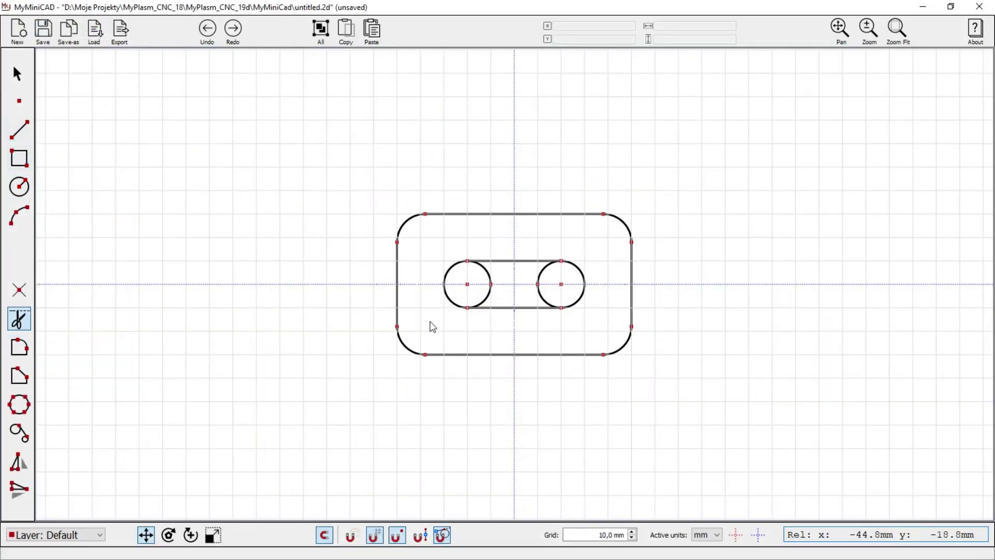
left_click(490, 290)
left_click(541, 288)
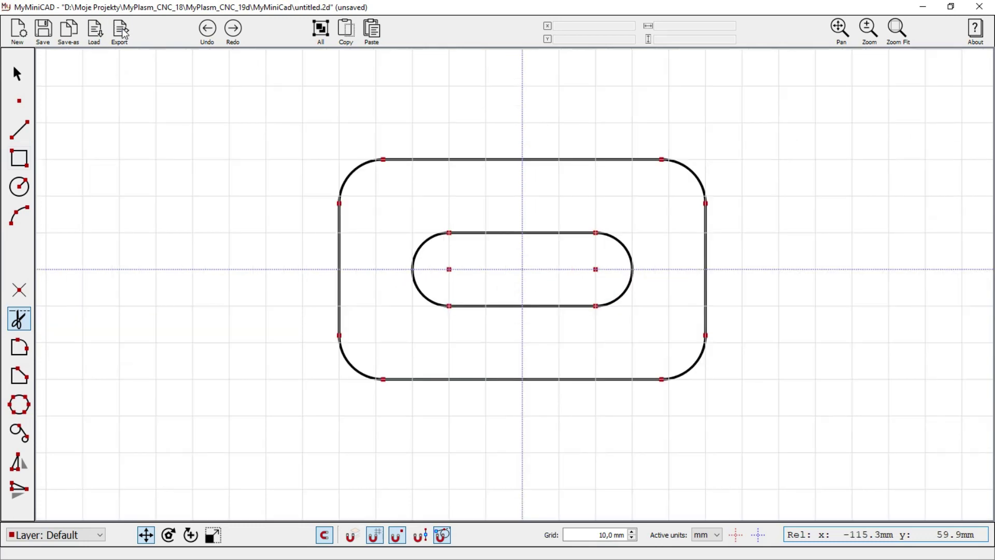
left_click(120, 31)
left_click(109, 34)
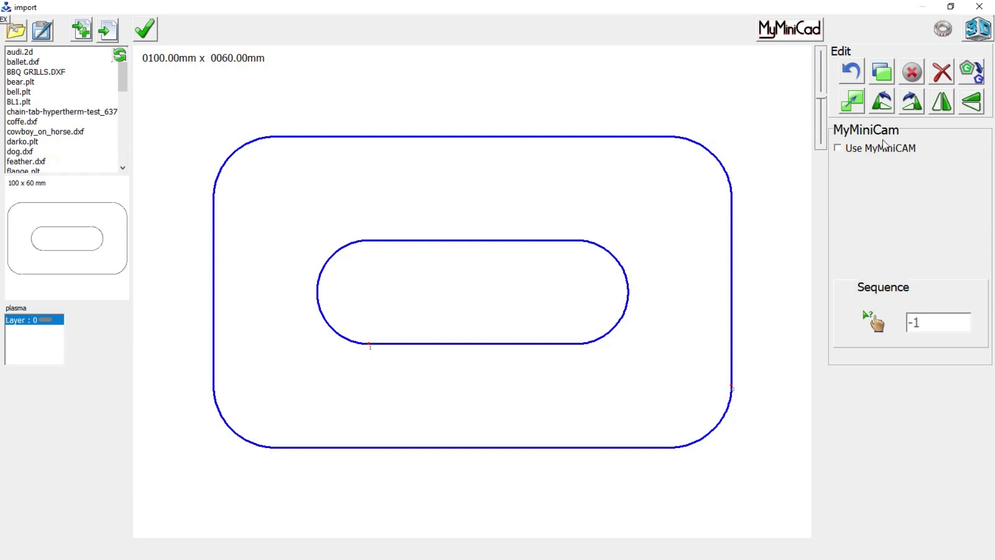
Enable MyMiniCAM with an outside offset toolpath set to 0.60 mm
left_click(887, 148)
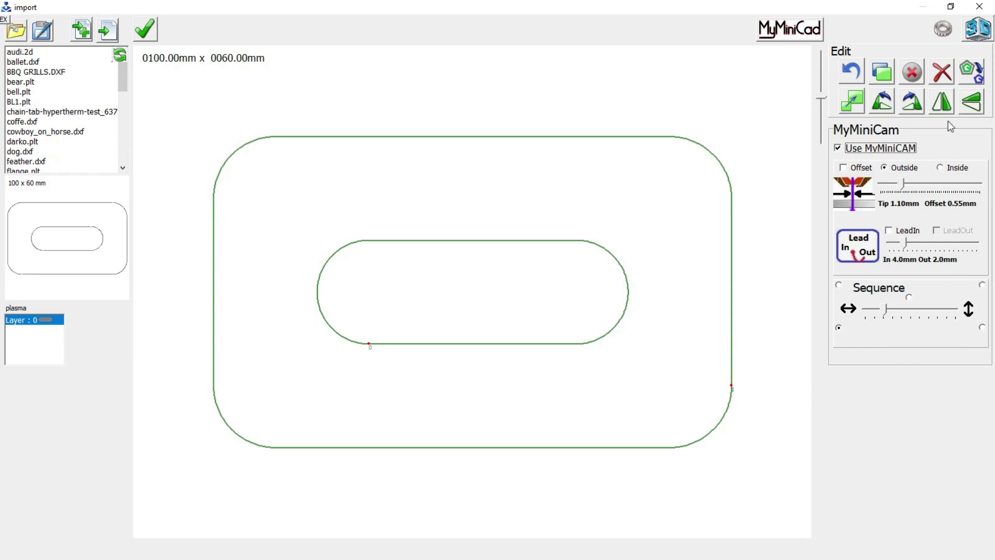
left_click(844, 167)
left_click_drag(904, 183, 978, 184)
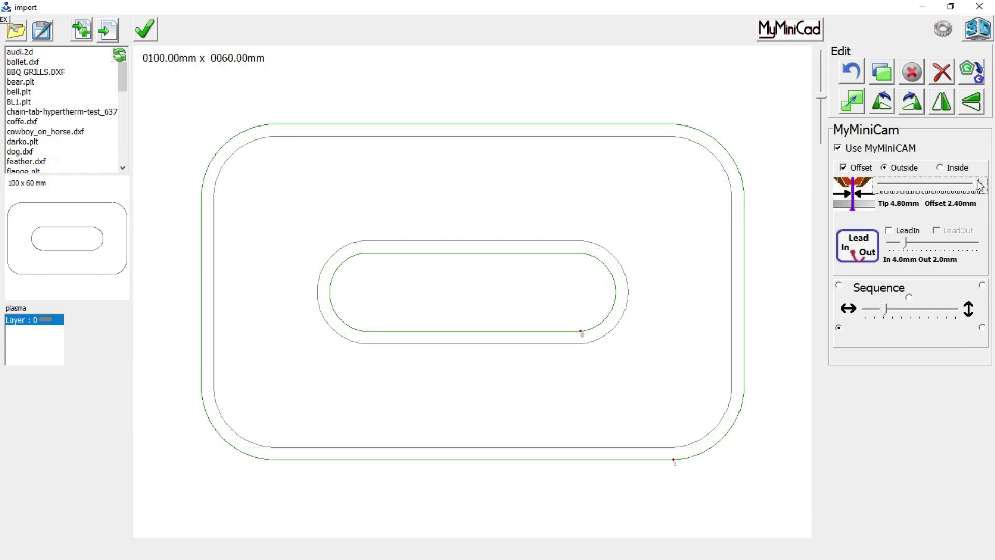
mouse_move(977, 184)
left_mouse_down()
mouse_move(883, 185)
mouse_move(906, 185)
left_mouse_up()
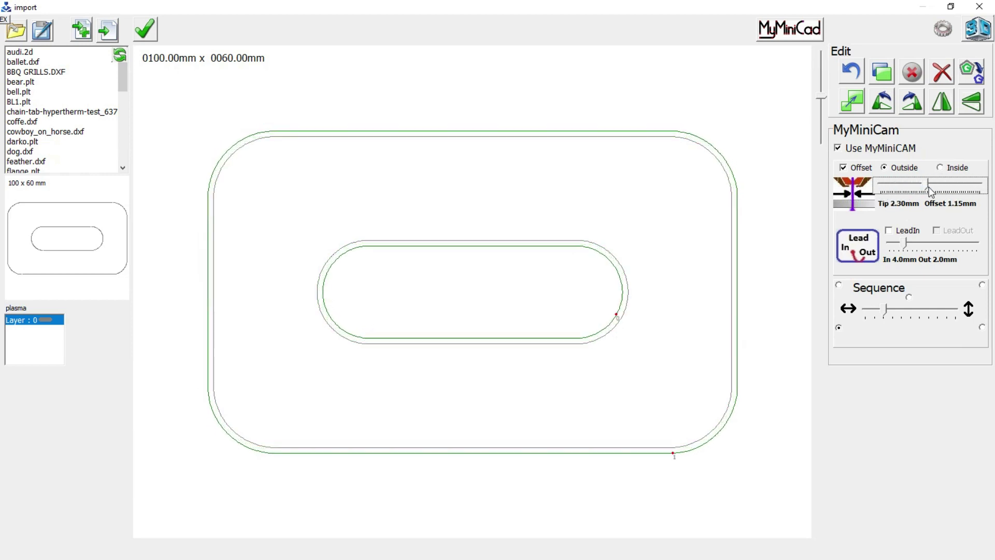
Add 3.0 mm lead-ins and 1.5 mm lead-outs to both contours
left_click(906, 231)
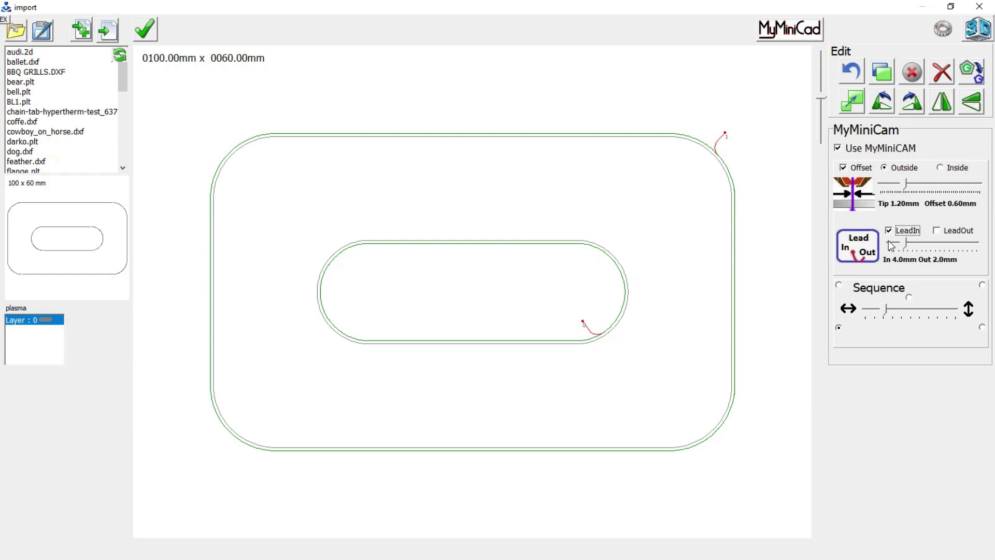
left_click(949, 236)
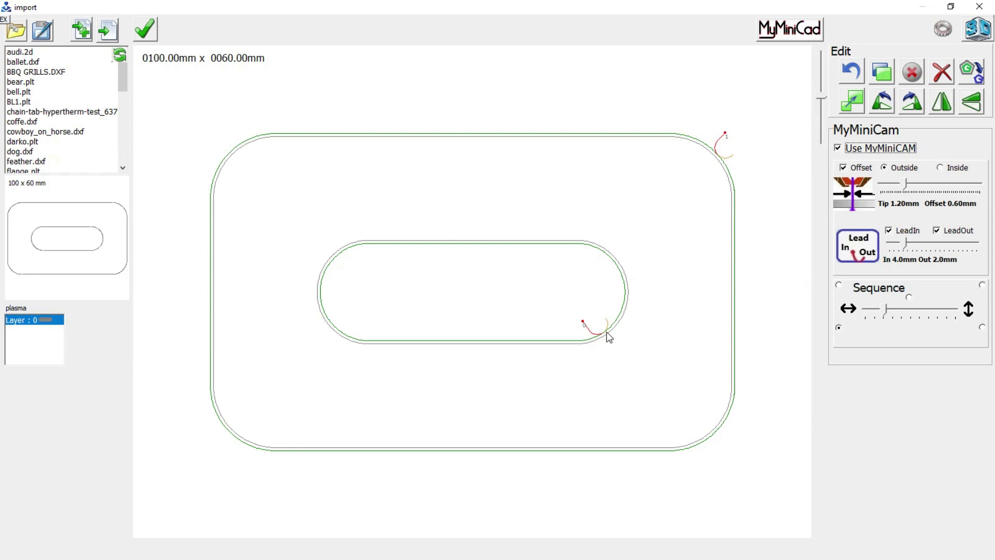
mouse_move(906, 243)
left_mouse_down()
mouse_move(933, 242)
mouse_move(892, 244)
mouse_move(906, 244)
left_mouse_up()
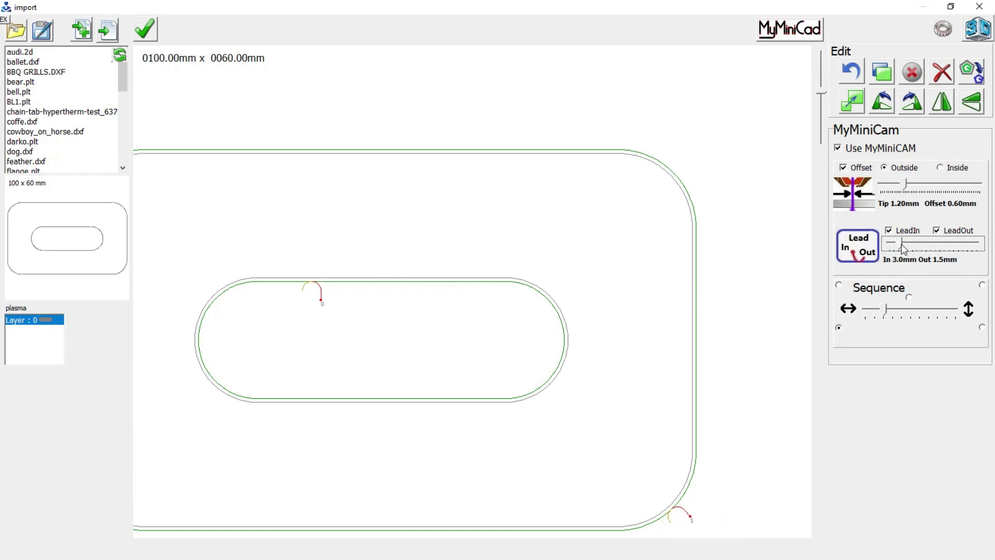
Cycle the lead style through straight and back to curved arcs
left_click(849, 254)
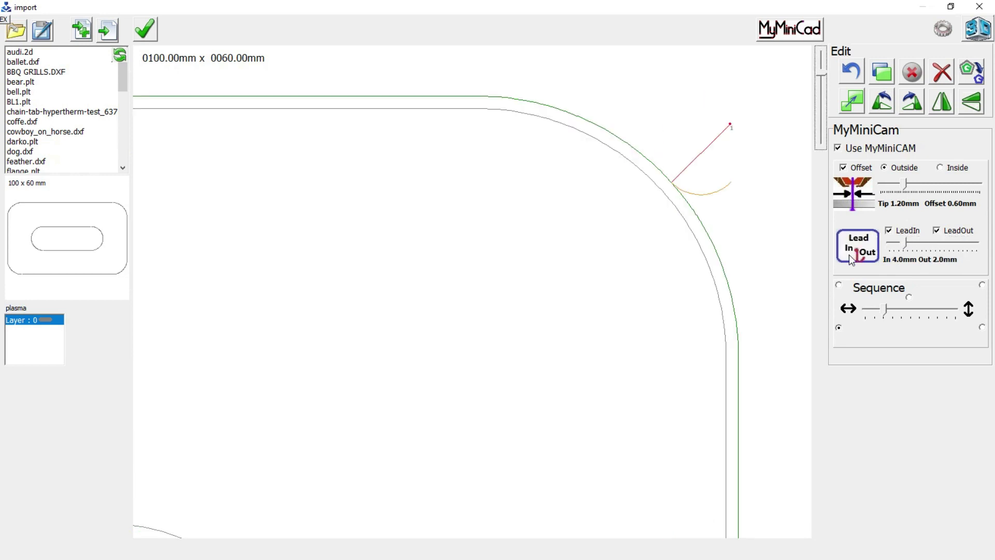
left_click(871, 259)
left_click(847, 255)
scroll(679, 182, "down", 2)
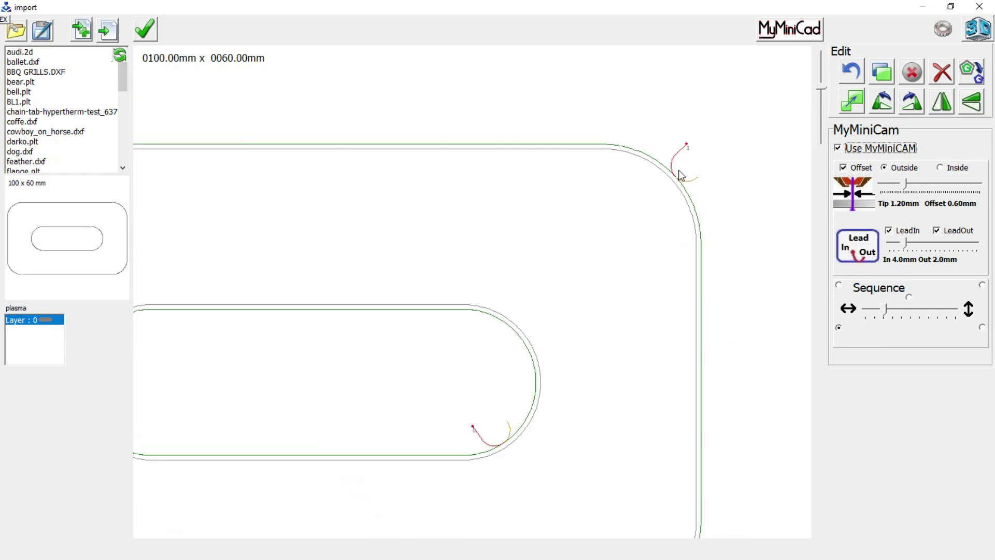
scroll(682, 174, "down", 1)
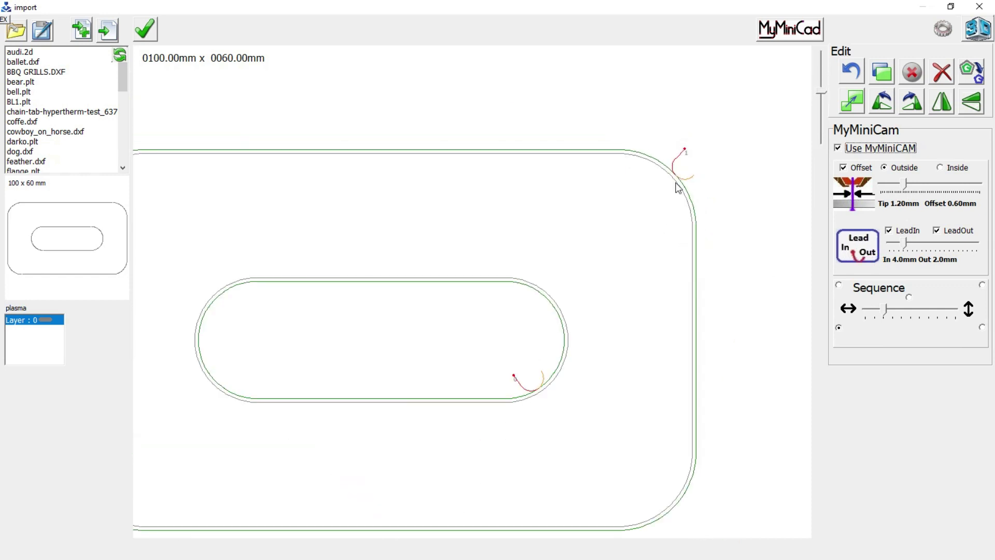
Move the lead-in points of the inner slot and the outer plate outline
right_click(310, 289)
right_click(698, 259)
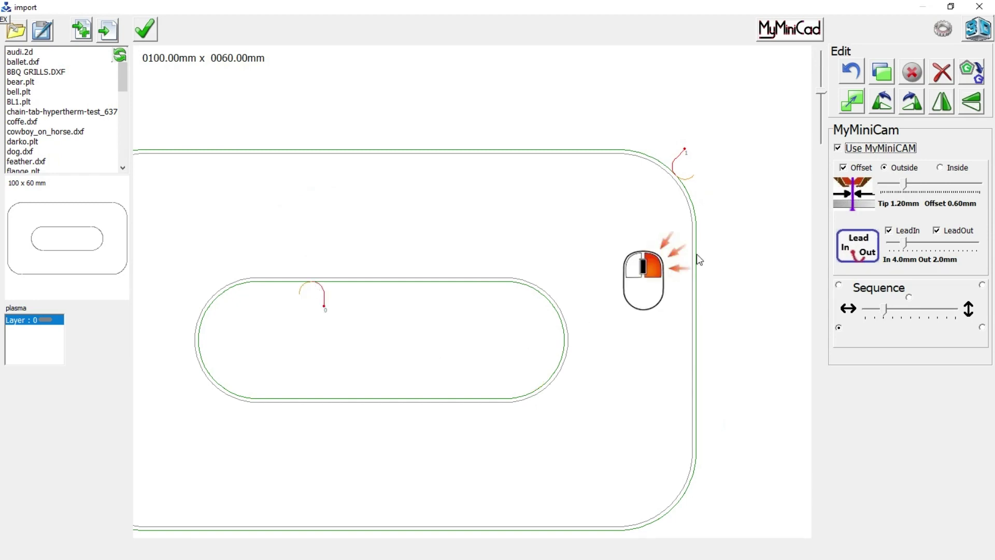
right_click(357, 151)
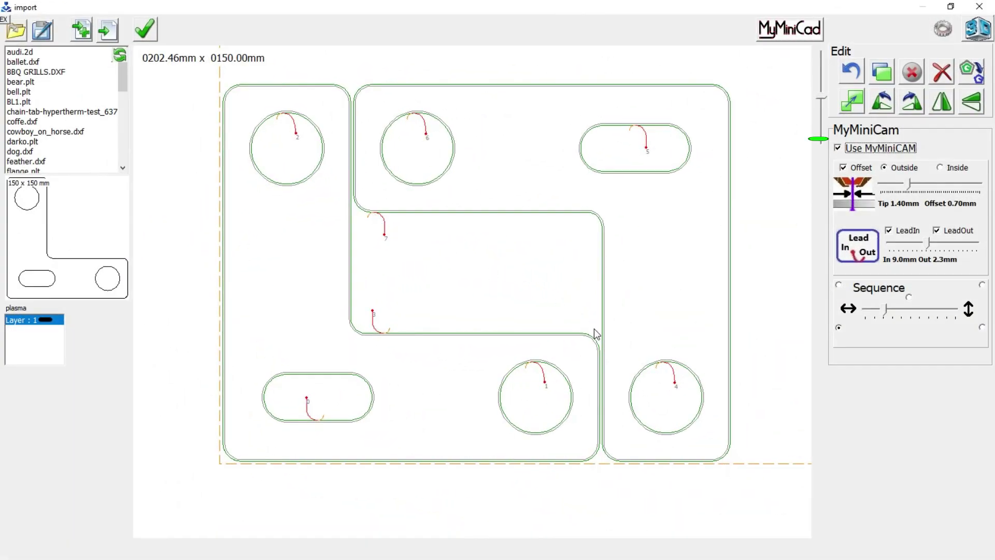
Move the L-shaped part's lead-in point and auto-nest the parts
left_click(586, 336)
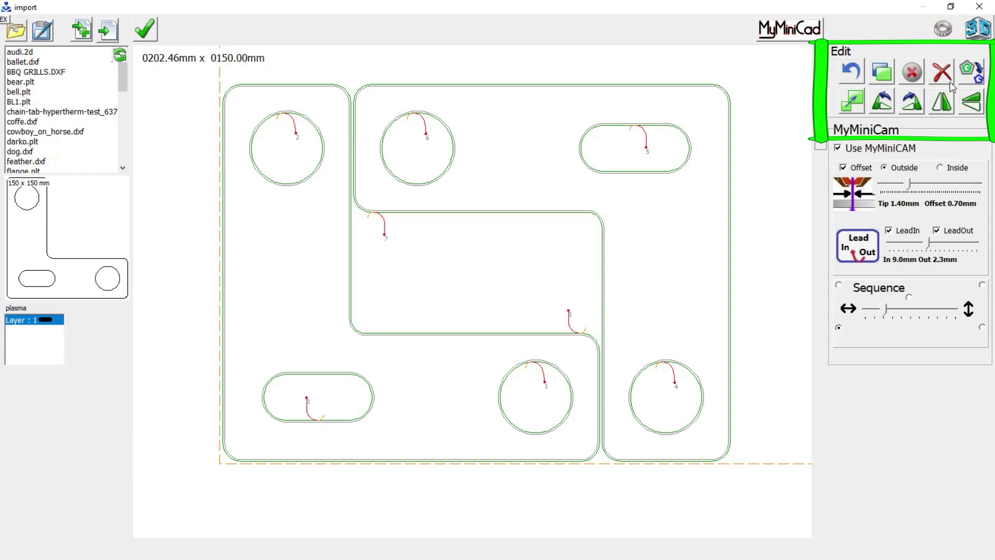
key("ctrl+q")
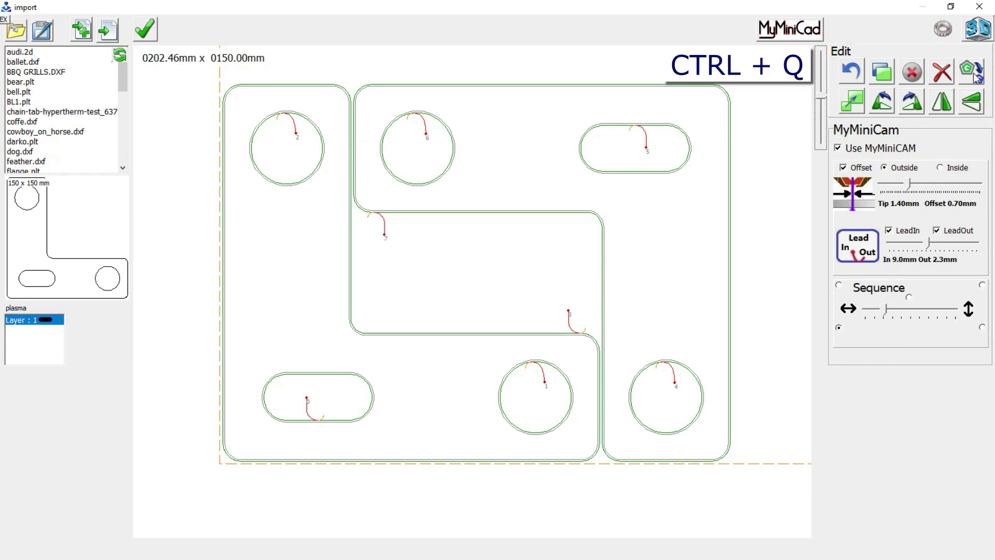
left_click(977, 76)
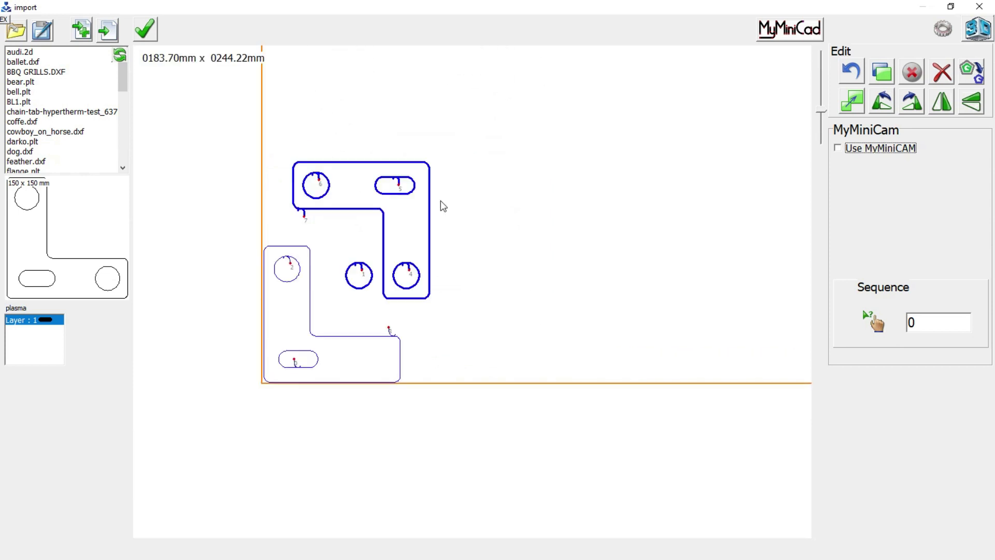
Undo the nesting and re-nest into a compact 203.86 x 151.40 mm layout
key("ctrl+z")
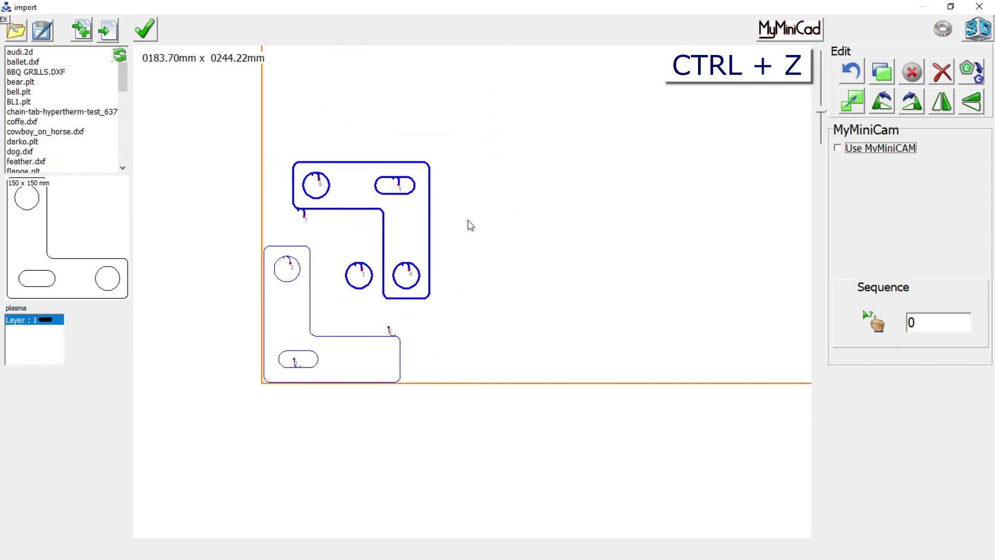
left_click(853, 72)
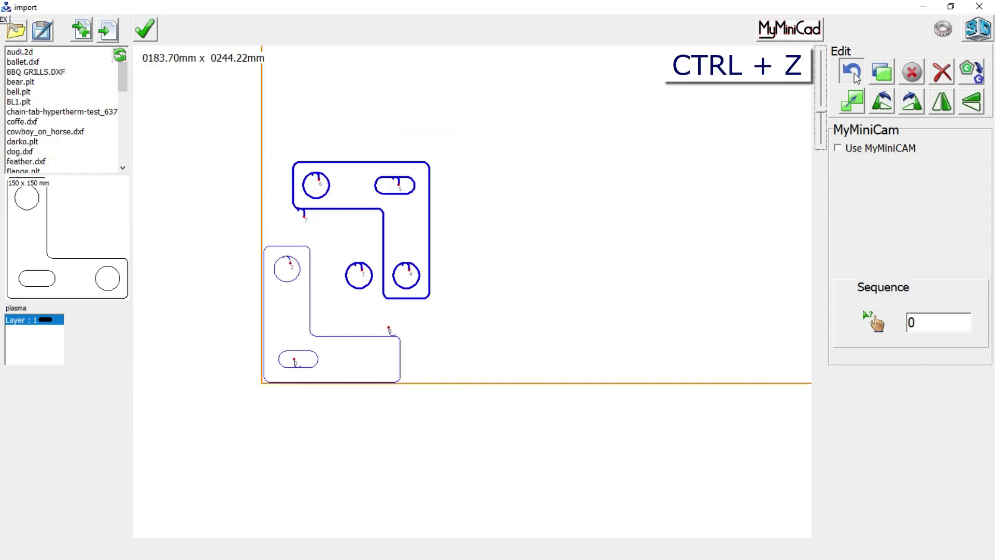
left_click(852, 72)
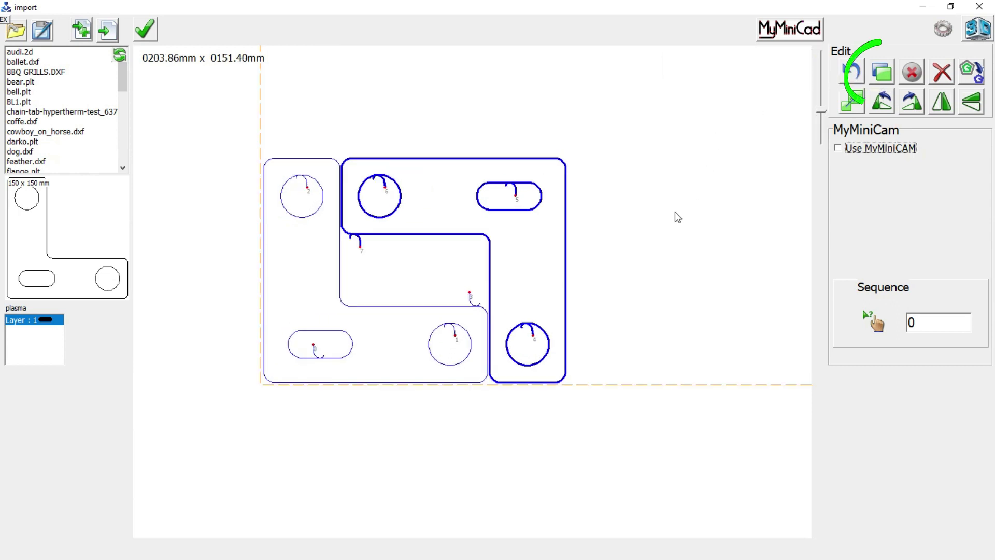
Duplicate the selected L-shaped parts into a row of four copies
left_click(642, 245)
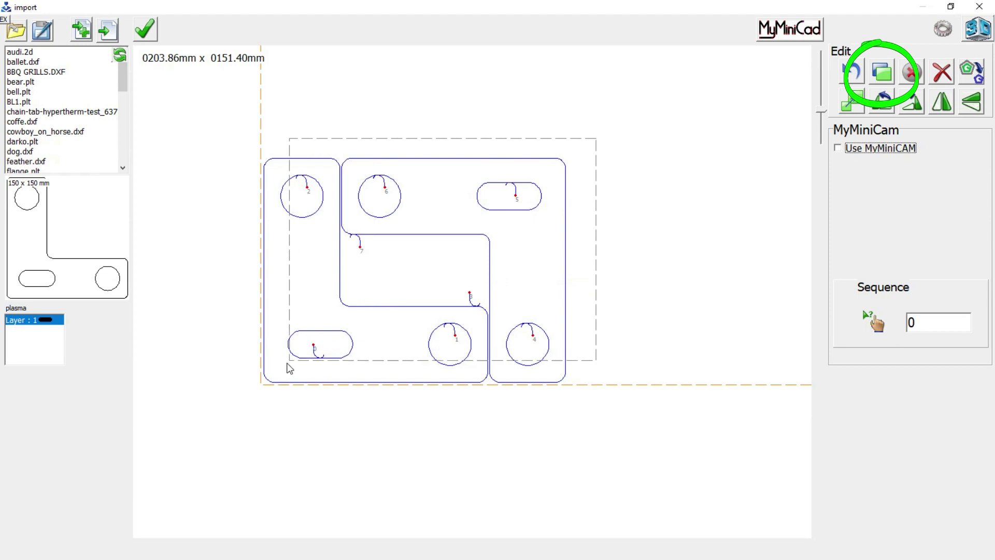
left_click_drag(566, 167, 241, 410)
left_click(882, 74)
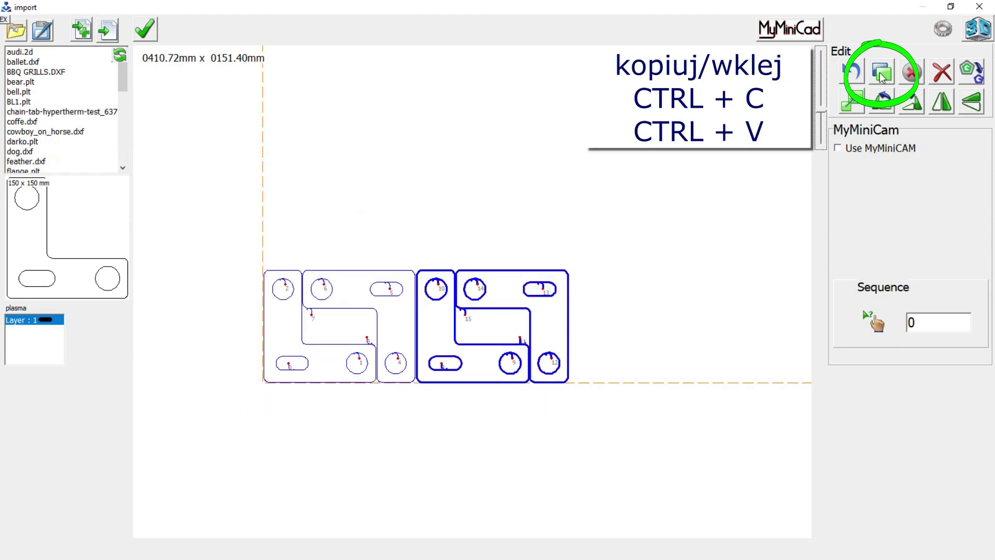
left_click(882, 74)
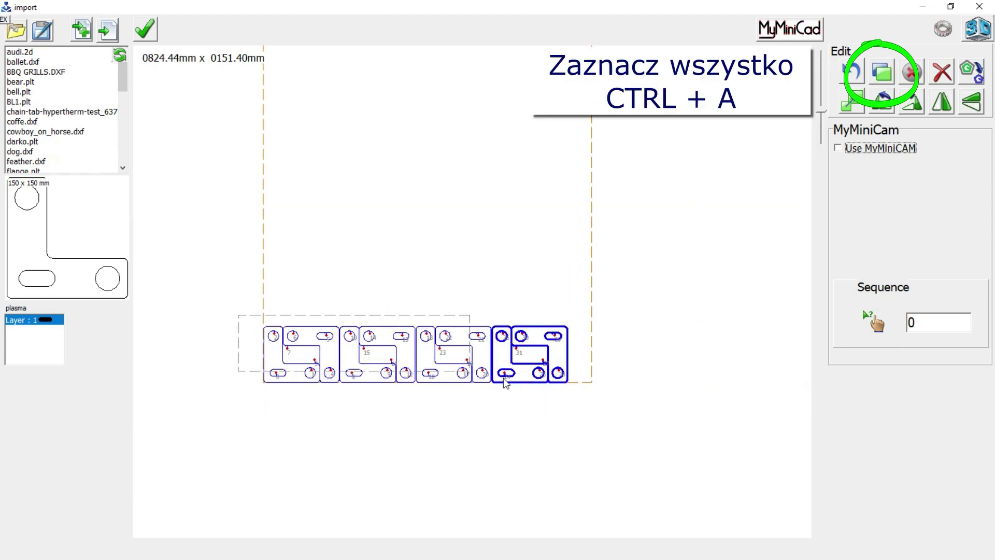
key("ctrl+a")
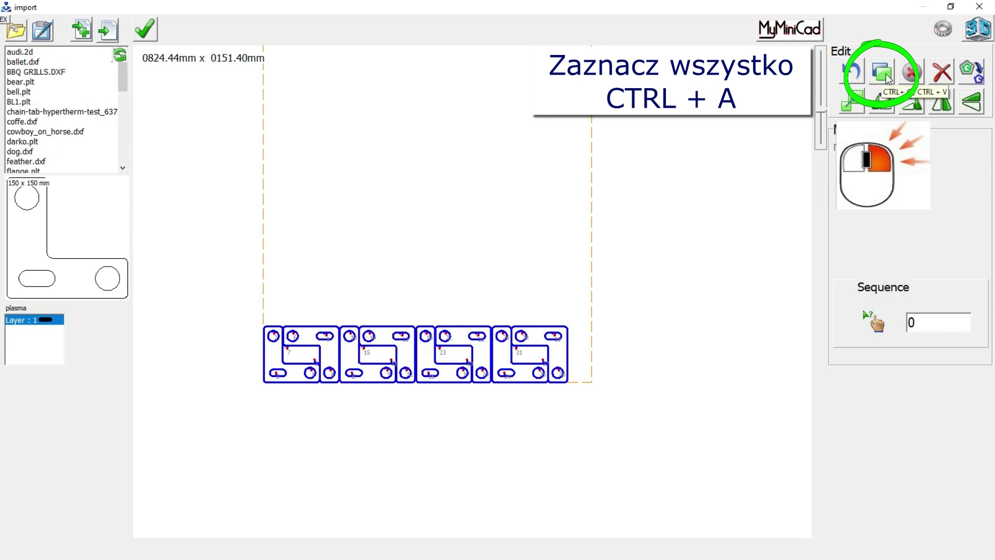
Stack further rows to form a 4 by 6 grid measuring 824.44 x 923.40 mm
left_click(881, 75)
left_click(884, 75)
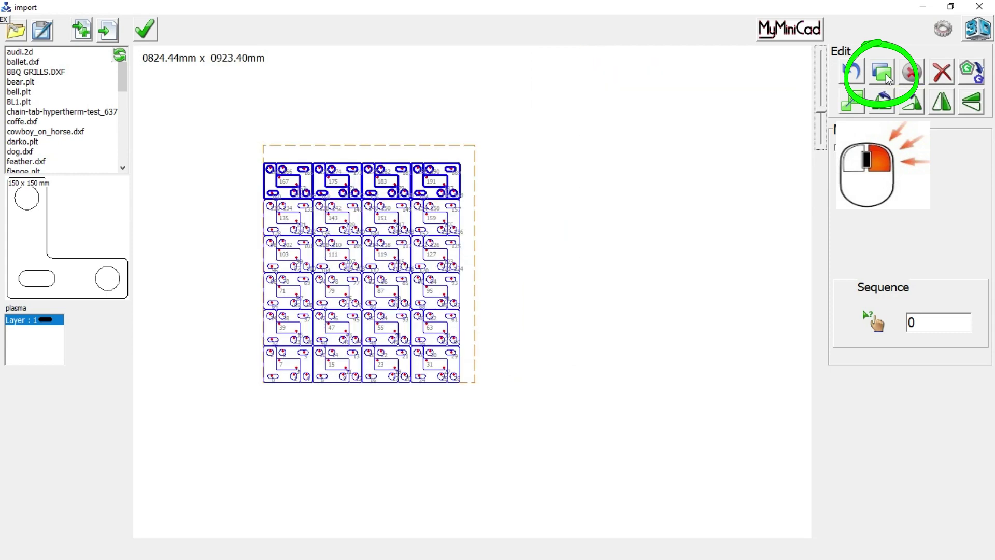
scroll(875, 82, "up", 3)
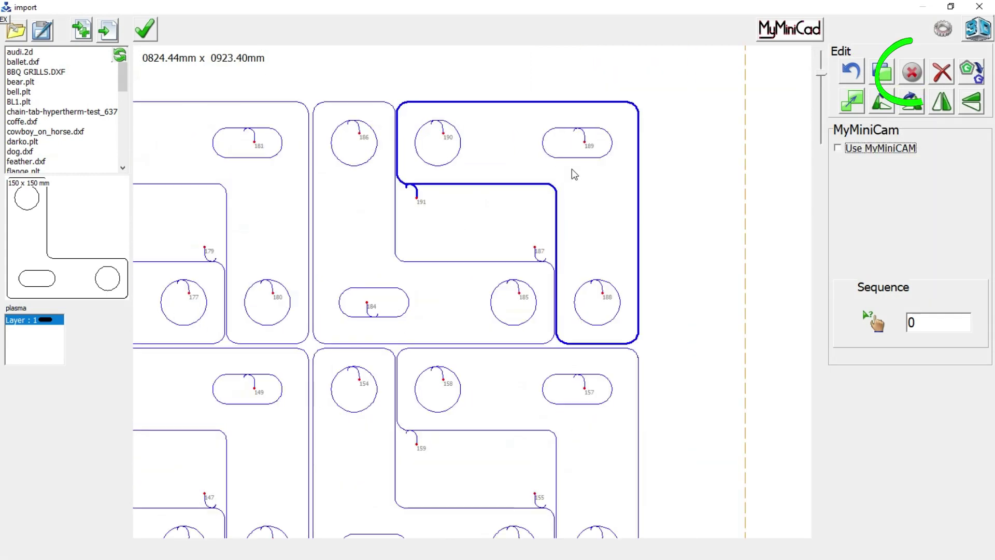
left_click(914, 74)
Delete one L-shaped part, then remove slot 181 and circle 180 from its neighbour
left_click(396, 197)
left_click(912, 73)
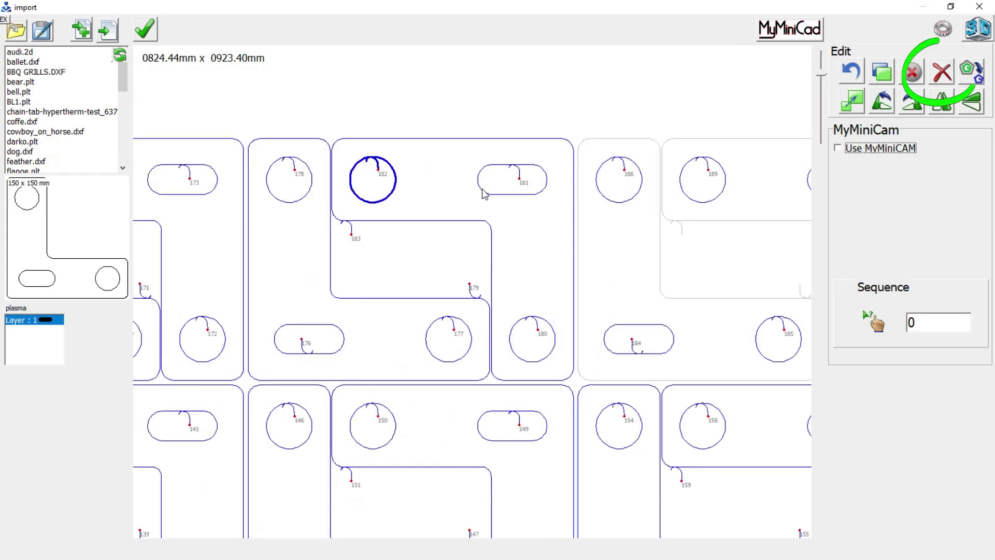
left_click(483, 194)
left_click(516, 323)
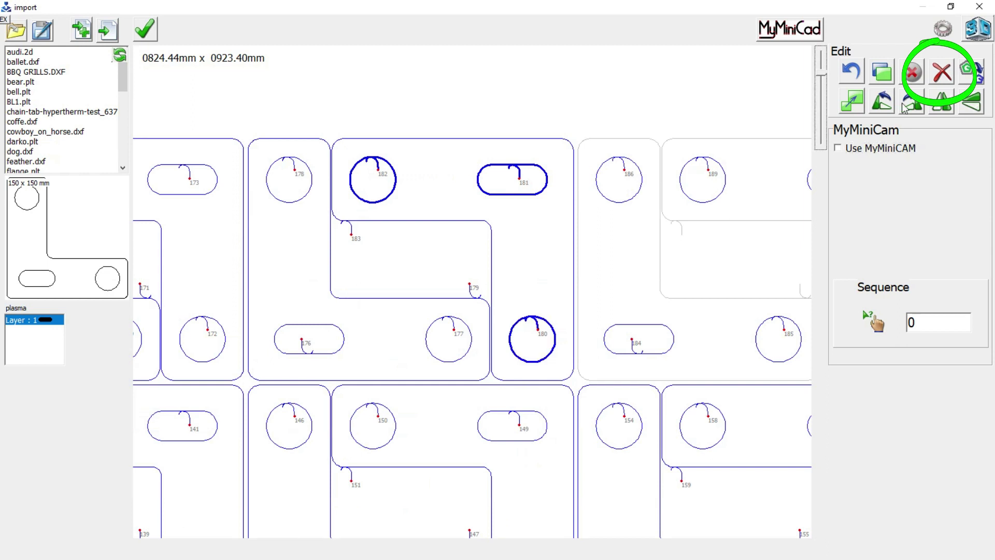
left_click(943, 74)
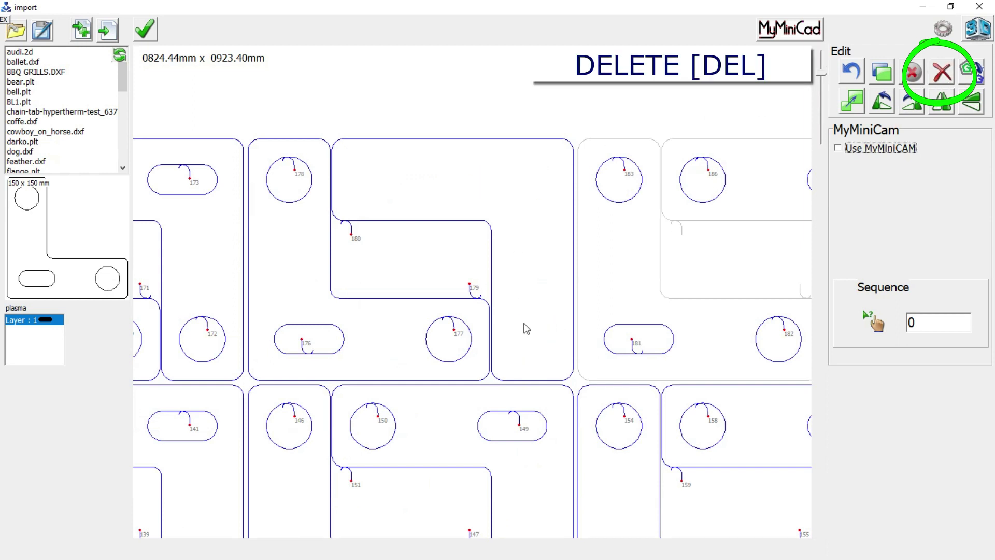
Mirror the three-hole bracket top-to-bottom and left-to-right
left_click(979, 107)
left_click(943, 108)
left_click(943, 108)
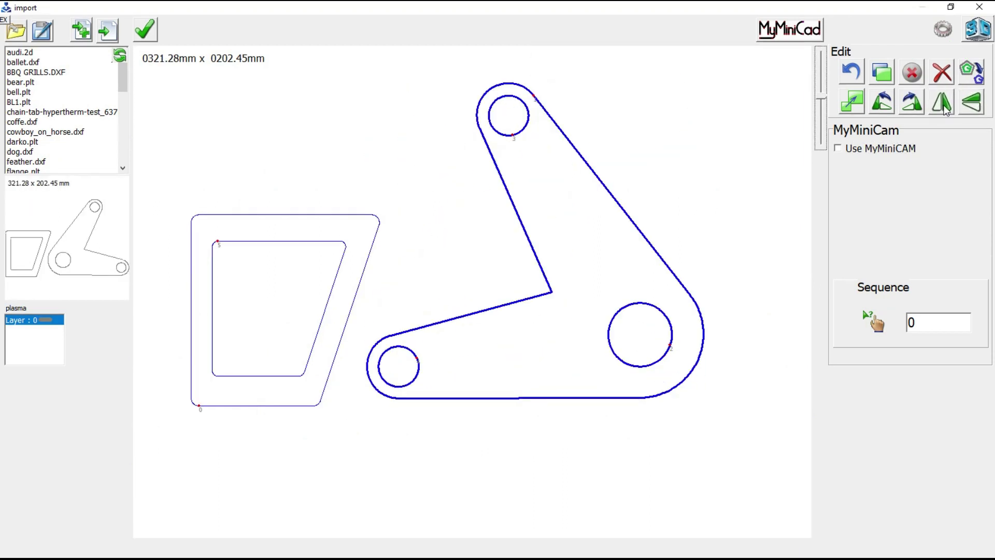
Rotate the bracket and move it up-left against the trapezoid, about 227.70 x 209.11 mm
left_click(915, 106)
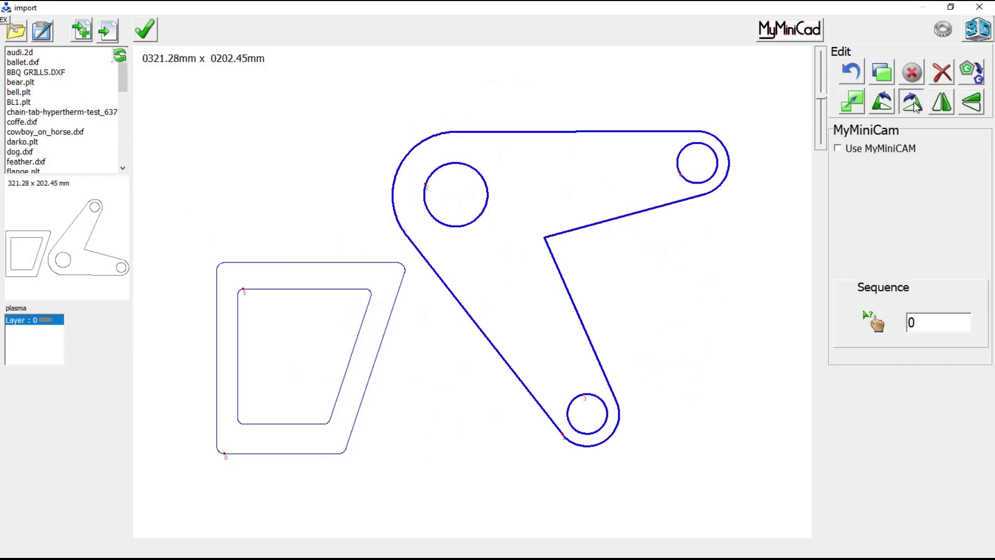
left_click(915, 106)
left_click(915, 107)
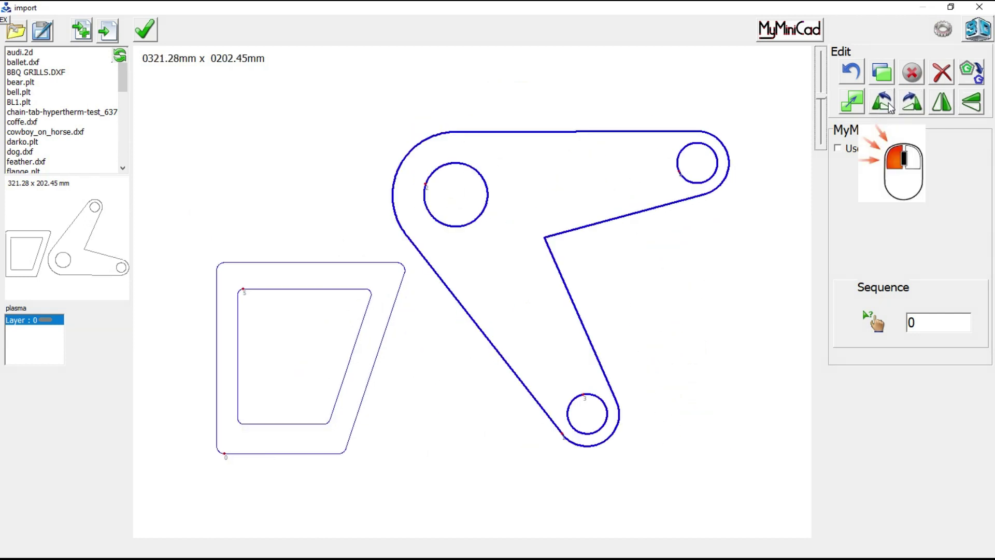
left_click(890, 107)
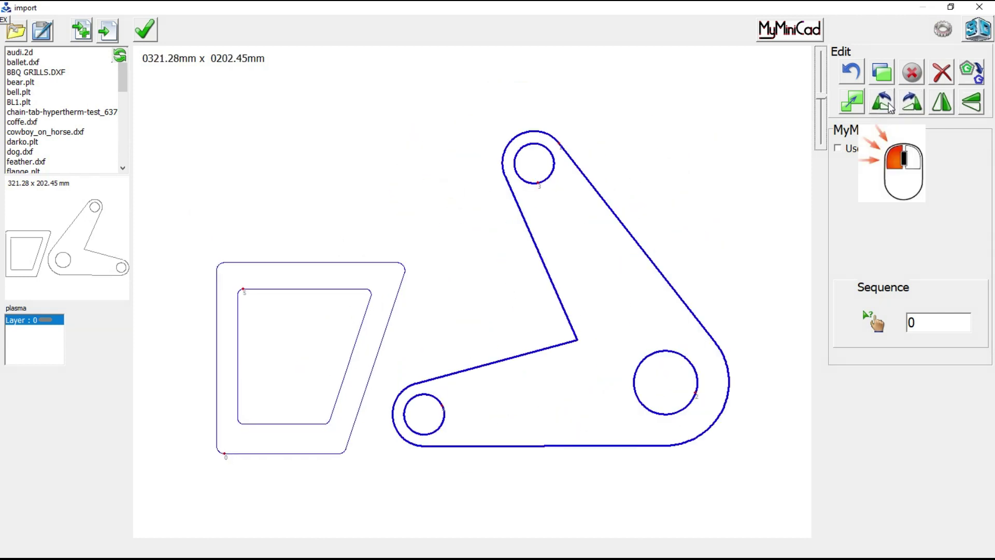
right_click(891, 107)
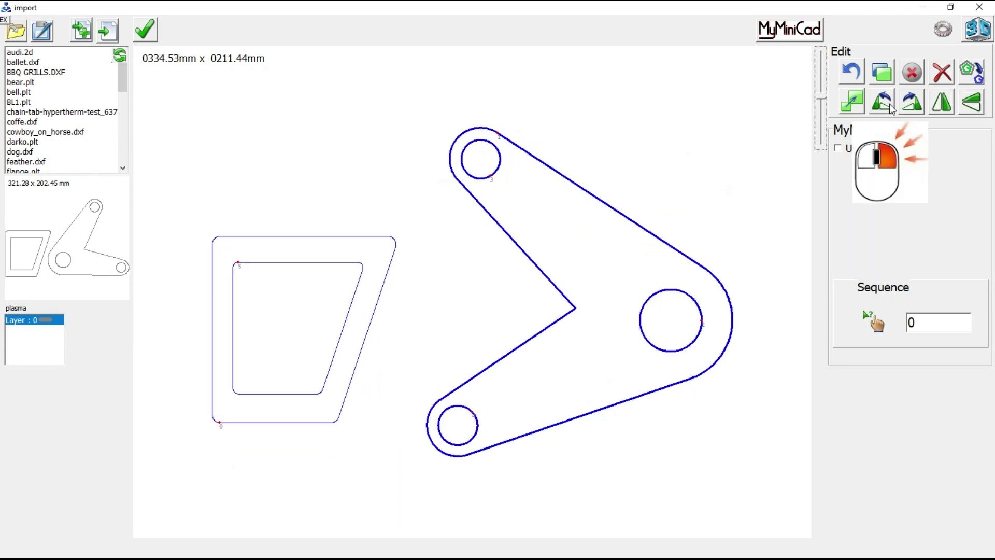
right_click(890, 107)
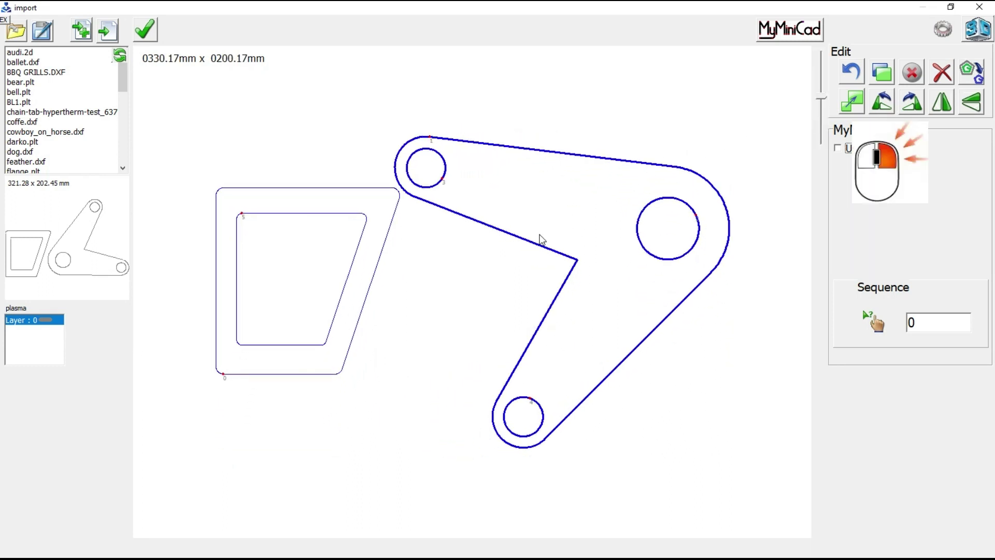
left_click_drag(529, 247, 401, 161)
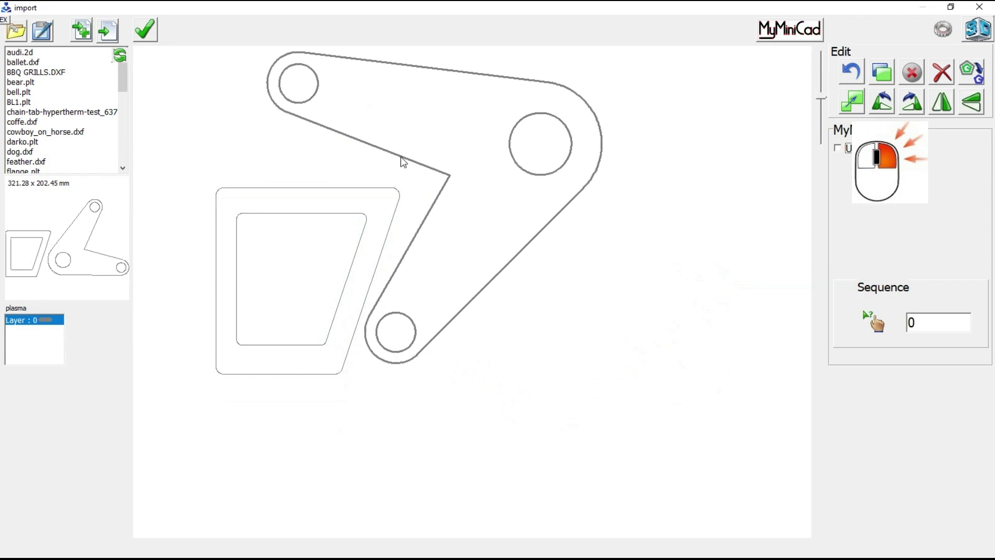
left_click(890, 107)
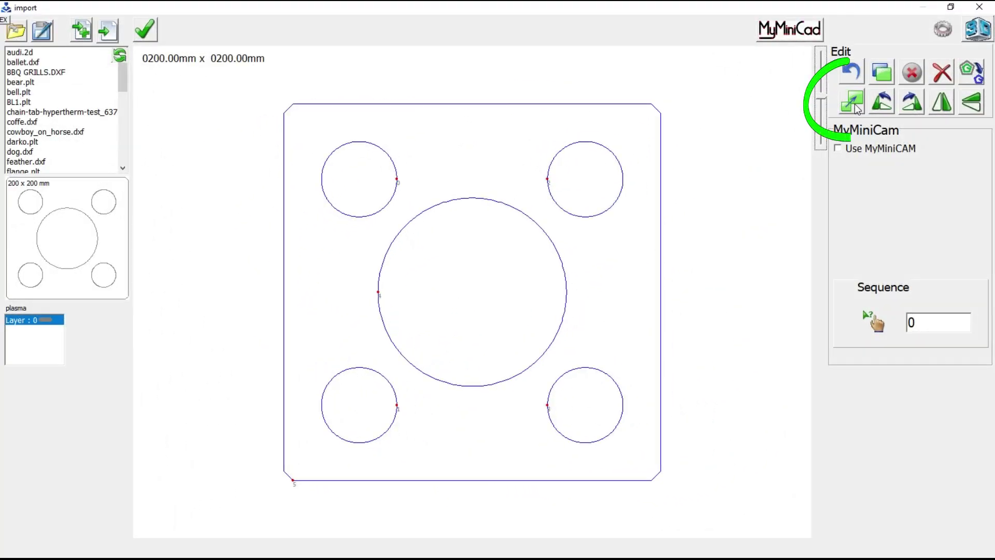
Scale the square plate by 0.5 to 100 x 100 mm
left_click(852, 101)
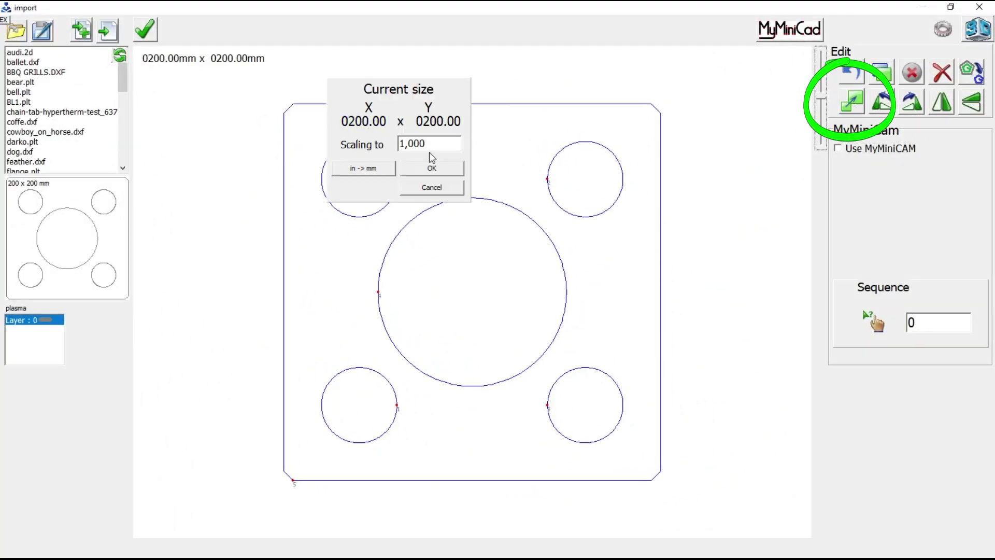
left_click_drag(429, 146, 386, 140)
type("0.5")
left_click(425, 172)
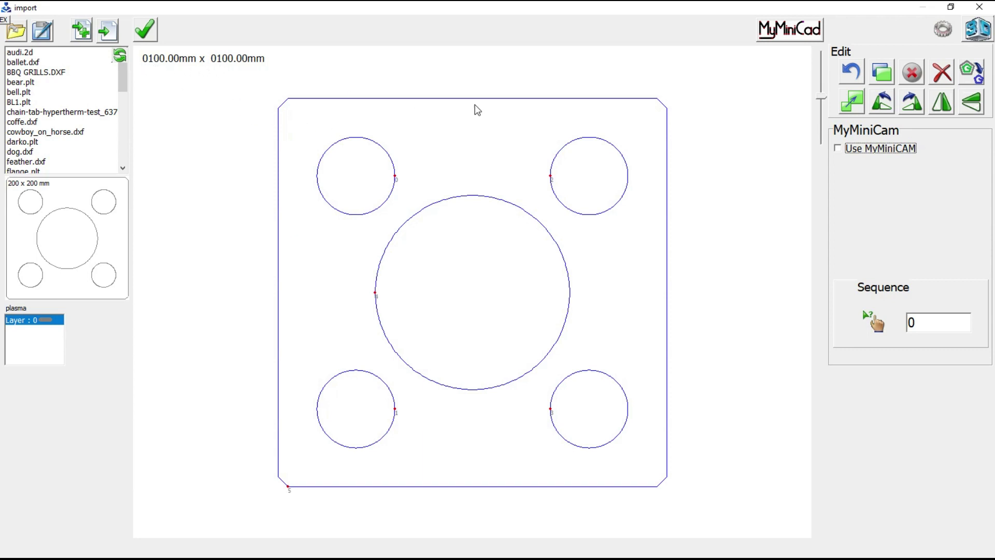
left_click(852, 112)
key("Tab")
Set the square plate's width to 88 mm
left_click(852, 102)
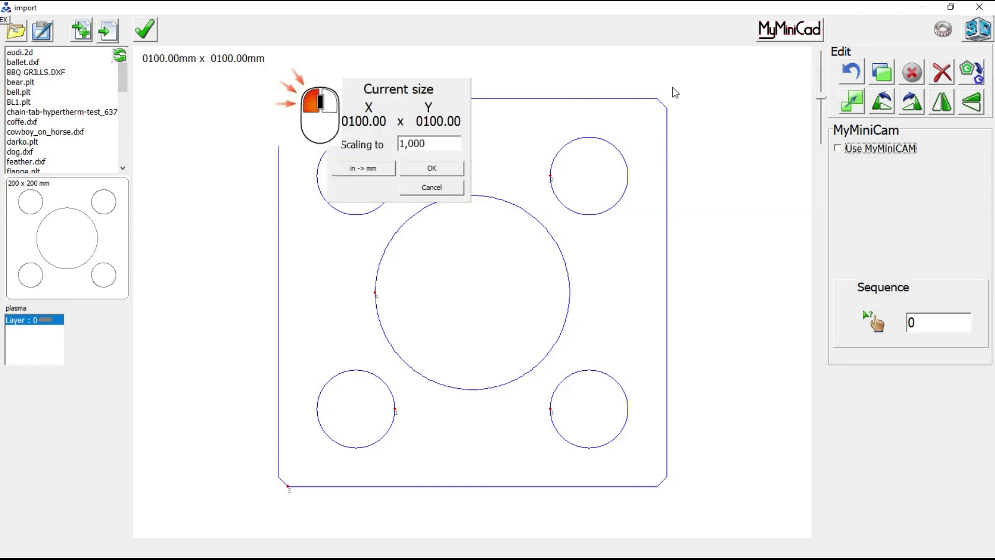
left_click(363, 123)
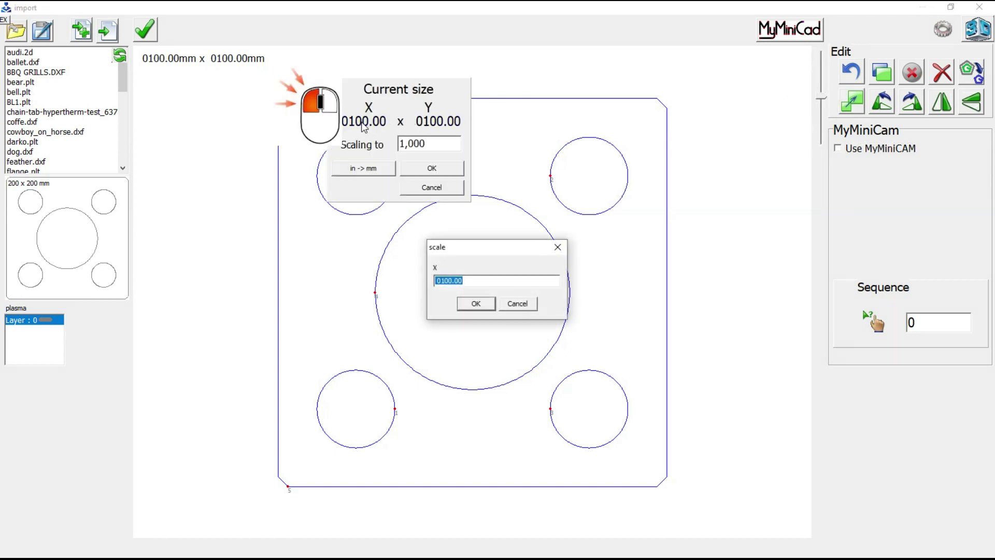
type("88")
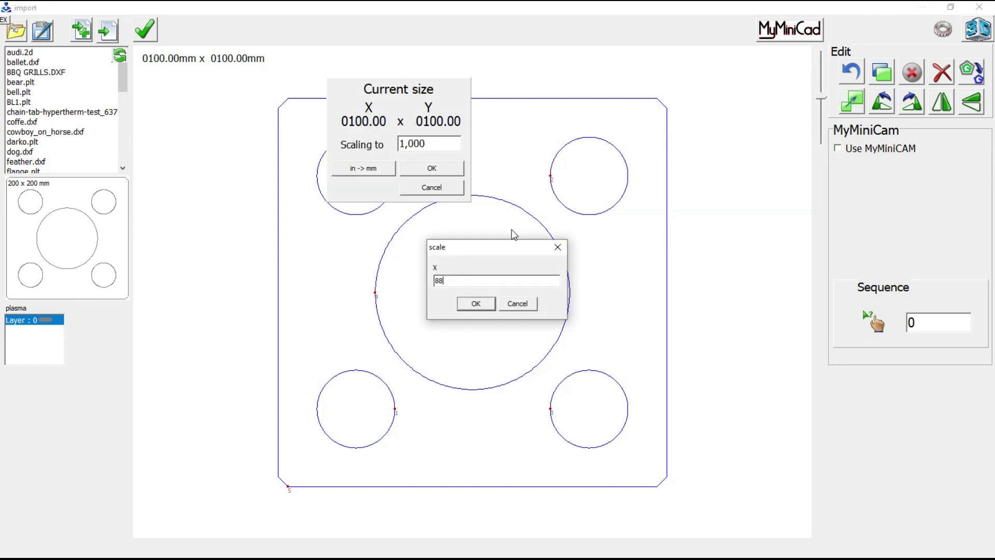
left_click(479, 304)
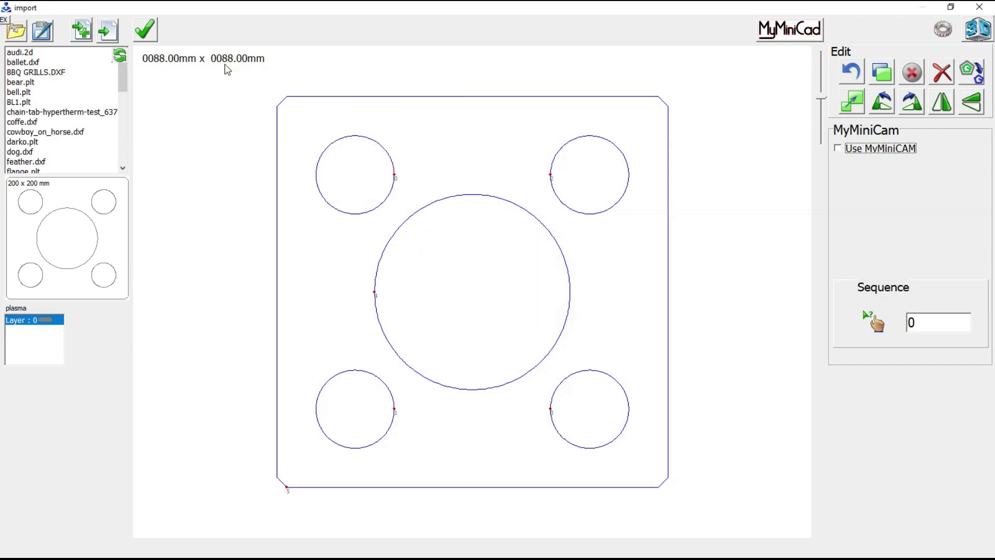
Set the plate's height to 120 mm
left_click(856, 104)
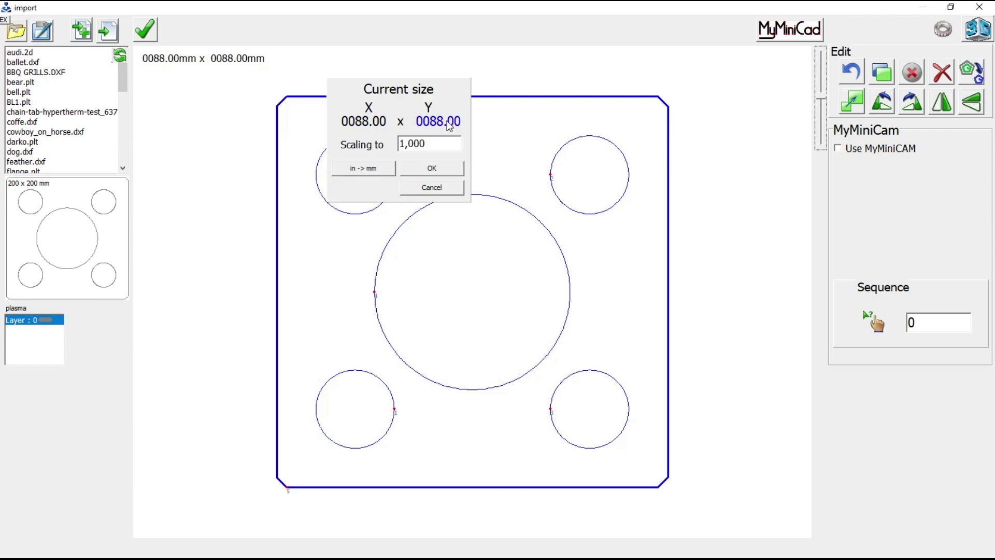
right_click(440, 127)
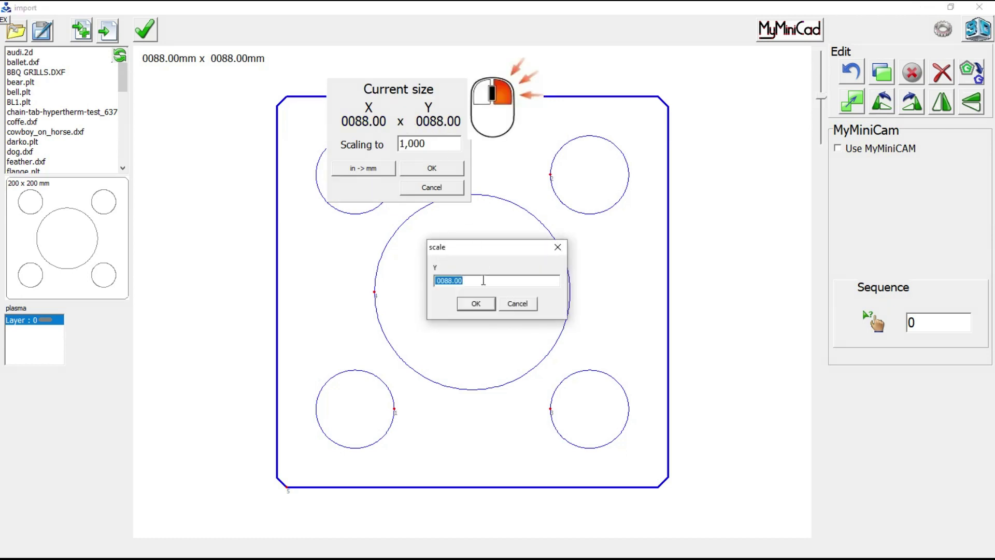
type("120")
left_click(475, 304)
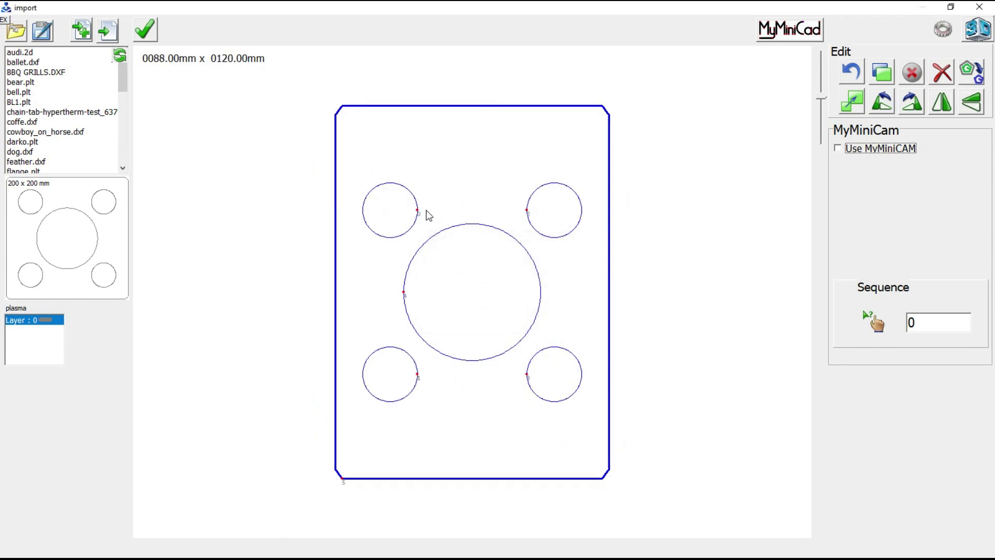
Undo the 120 mm stretch and select the plate's four corner holes
key("ctrl+z")
left_click(446, 191)
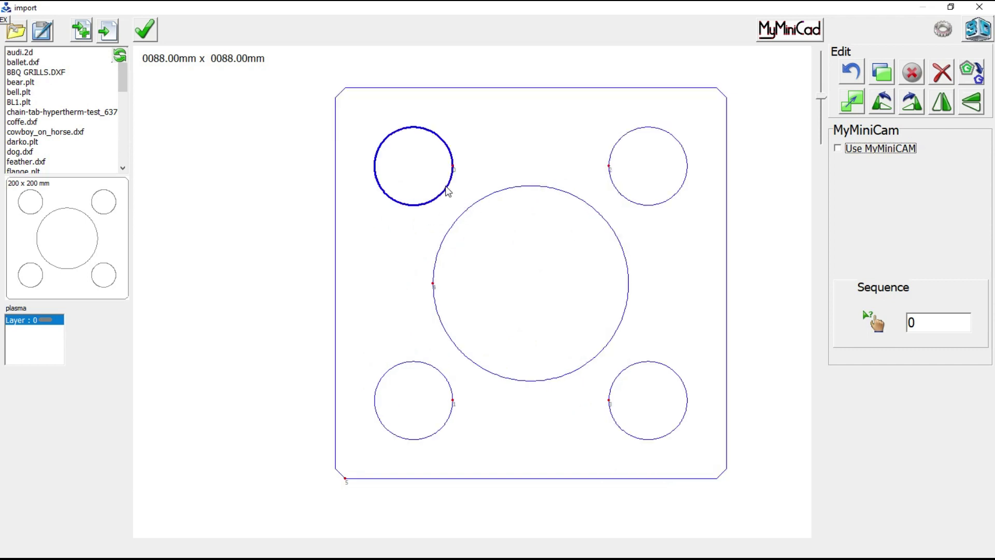
left_click(614, 180, "shift")
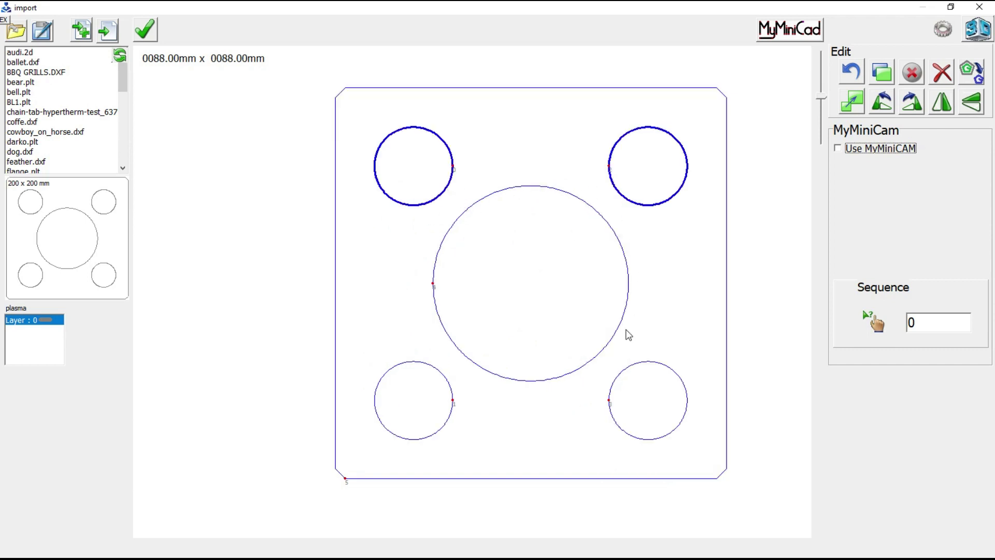
left_click(639, 367, "shift")
left_click(424, 367, "shift")
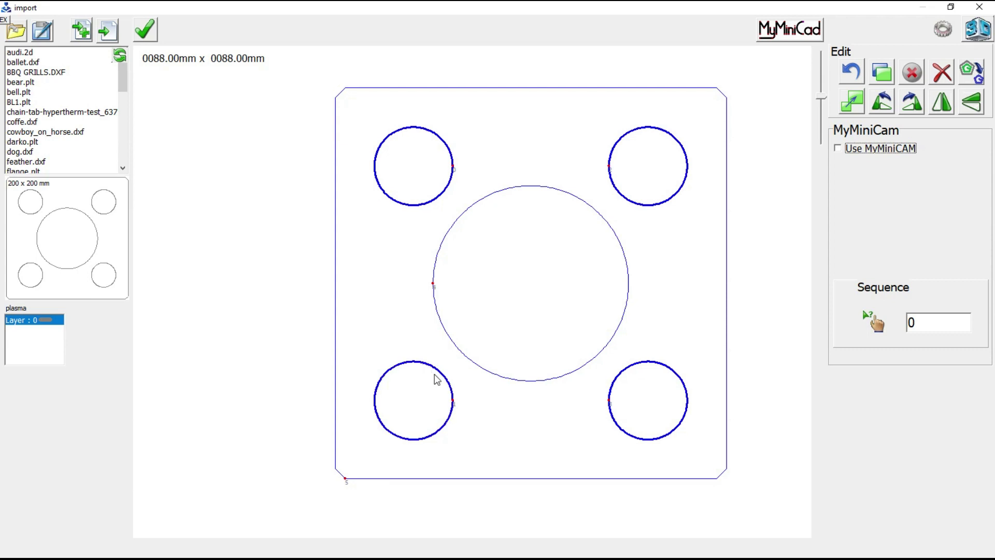
Shrink the four corner holes by entering an X size of 5
right_click(869, 134)
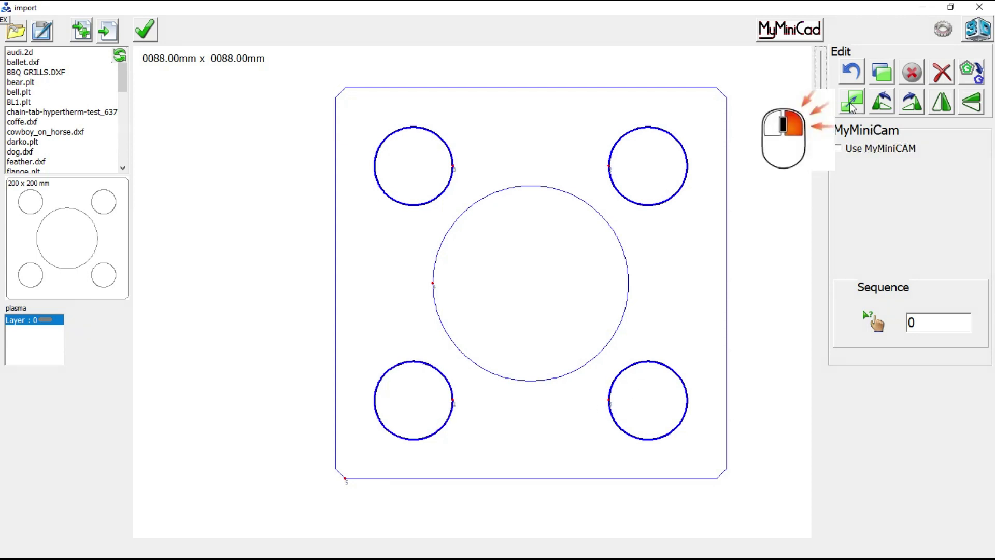
right_click(853, 106)
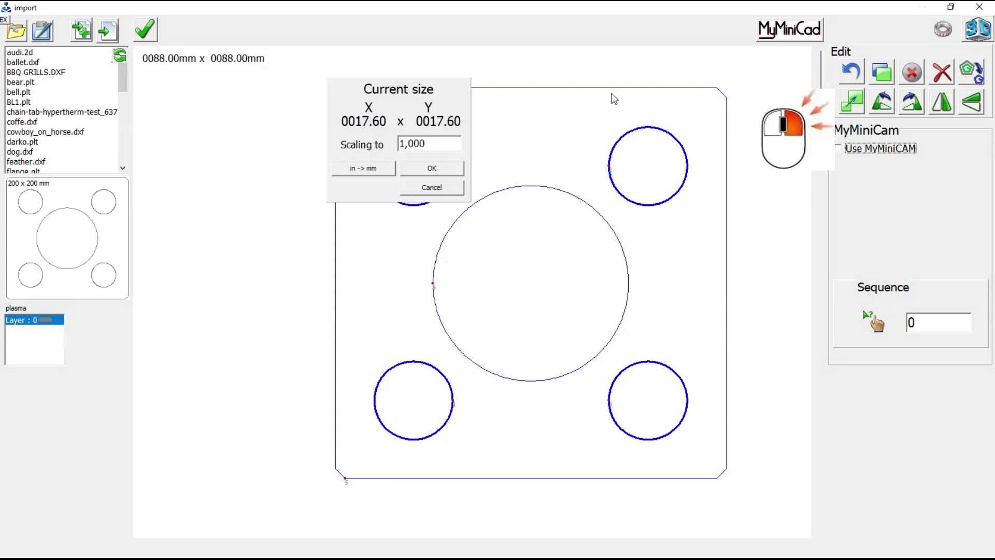
left_click(369, 123)
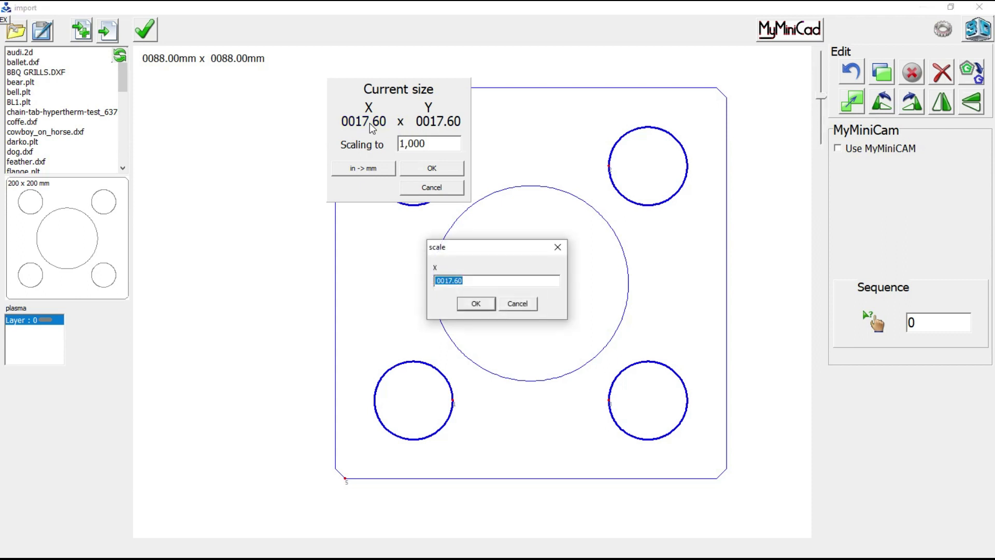
type("5")
left_click(468, 303)
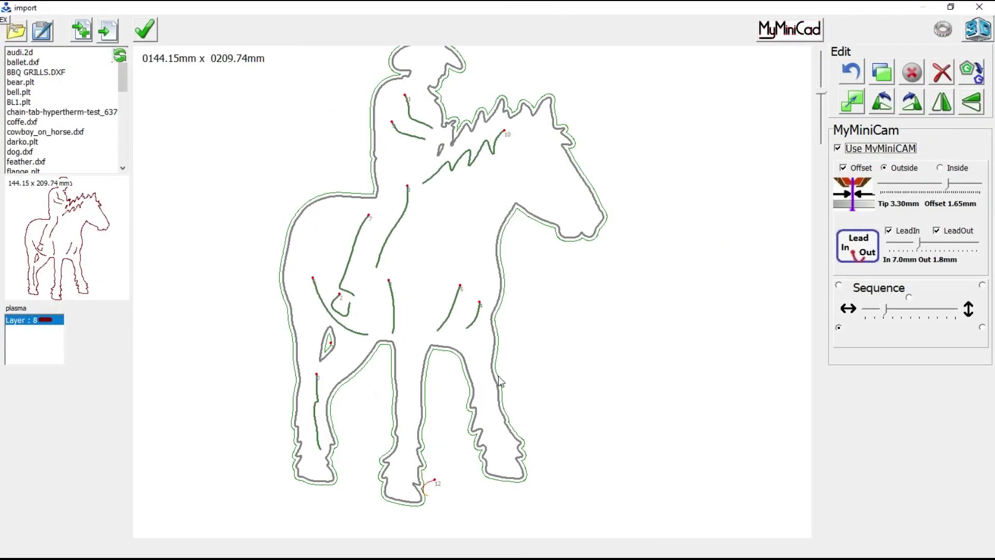
Move lead-in 12 up the front leg and turn off the offset toolpath
left_click_drag(448, 500, 505, 368)
left_click(976, 74)
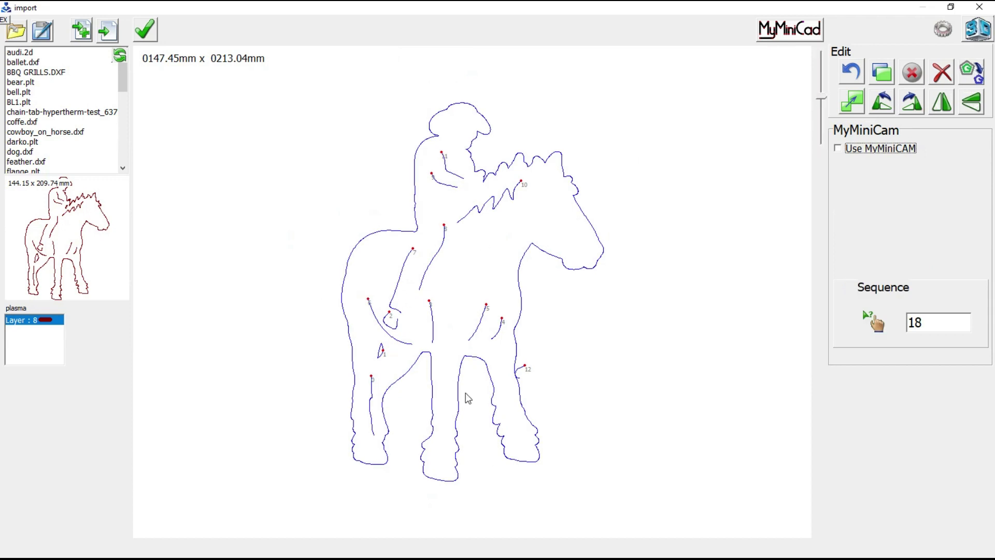
left_click(872, 321)
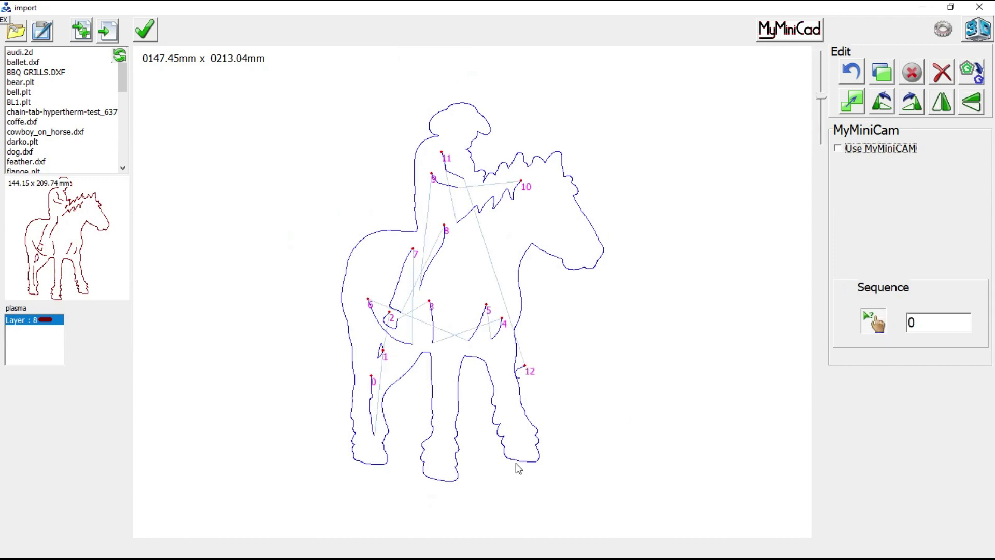
Pick the cowboy-on-horse inner contours in a new cutting order, 0 to 11
left_click(373, 402)
left_click(382, 352)
left_click(394, 336)
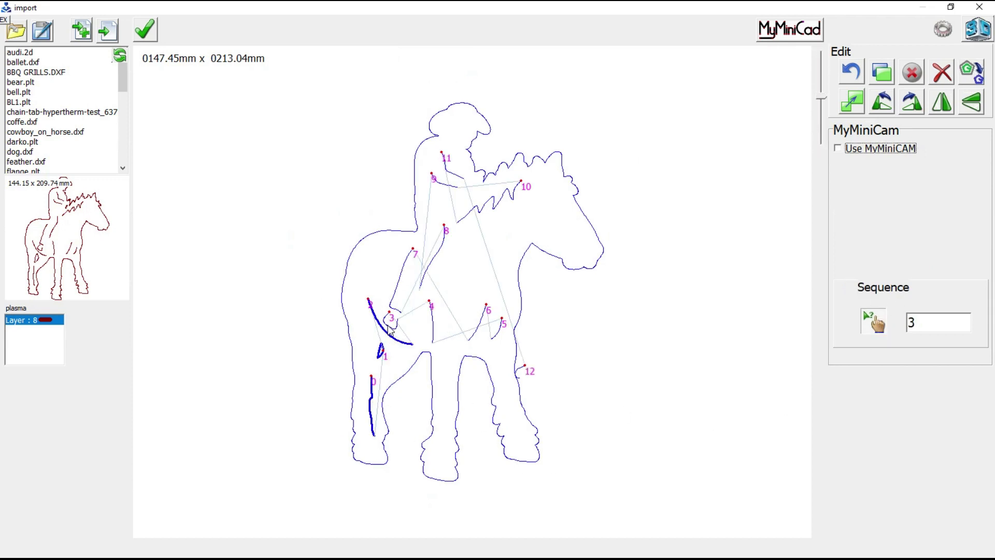
left_click(393, 313)
left_click(400, 297)
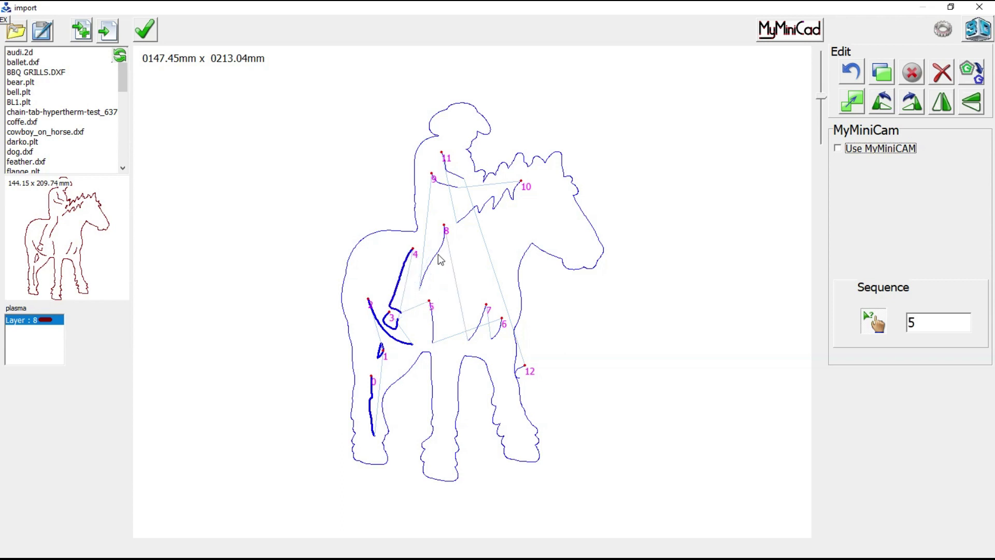
left_click(433, 314)
left_click(482, 319)
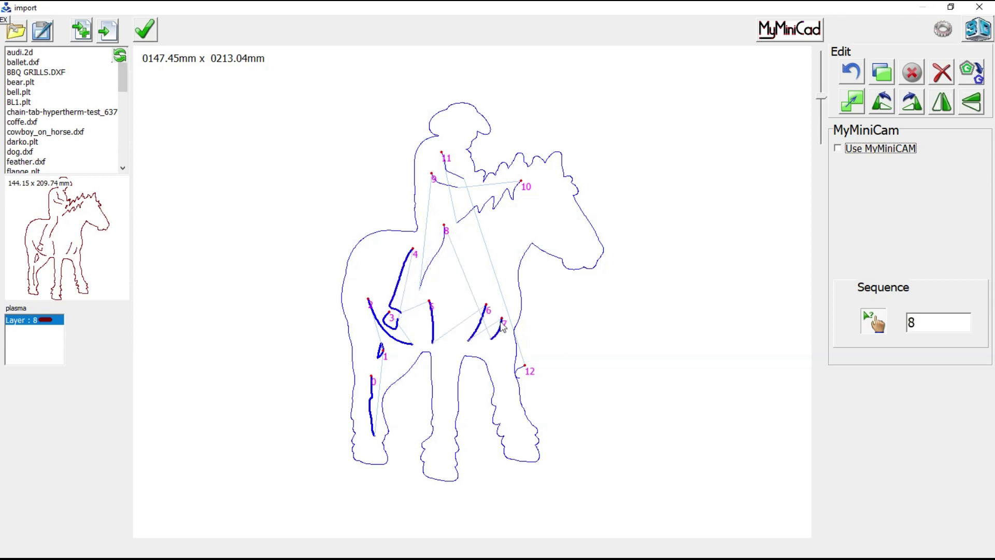
left_click(447, 253)
left_click(467, 219)
left_click(448, 185)
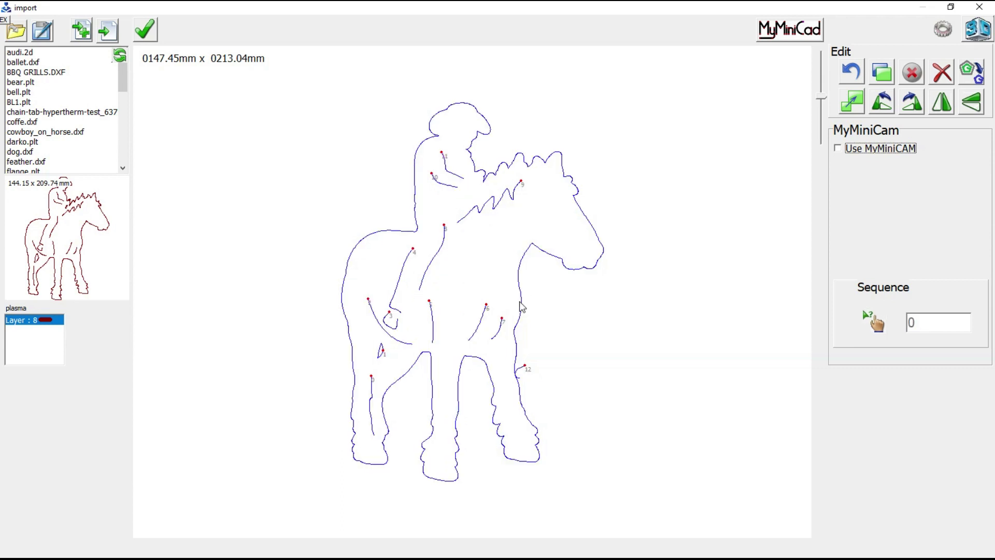
scroll(467, 216, "up", 3)
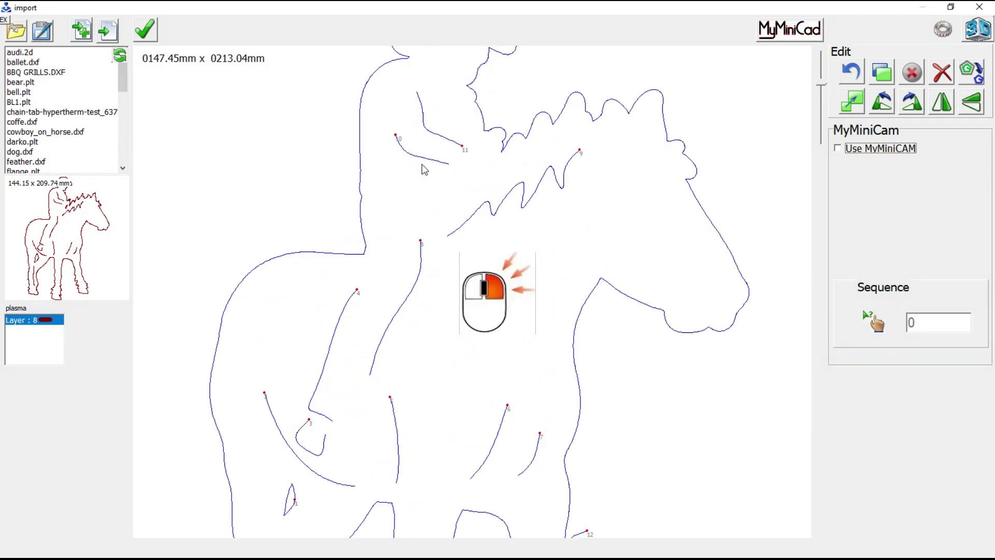
Flip the rider's arm contour so it starts at the line's other end
right_click(425, 260)
scroll(520, 352, "down", 3)
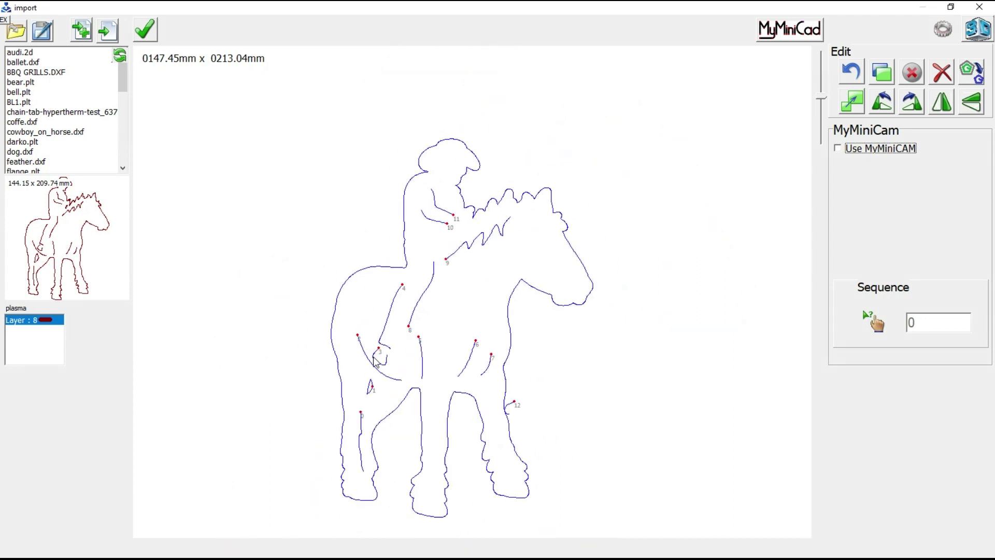
scroll(381, 364, "up", 4)
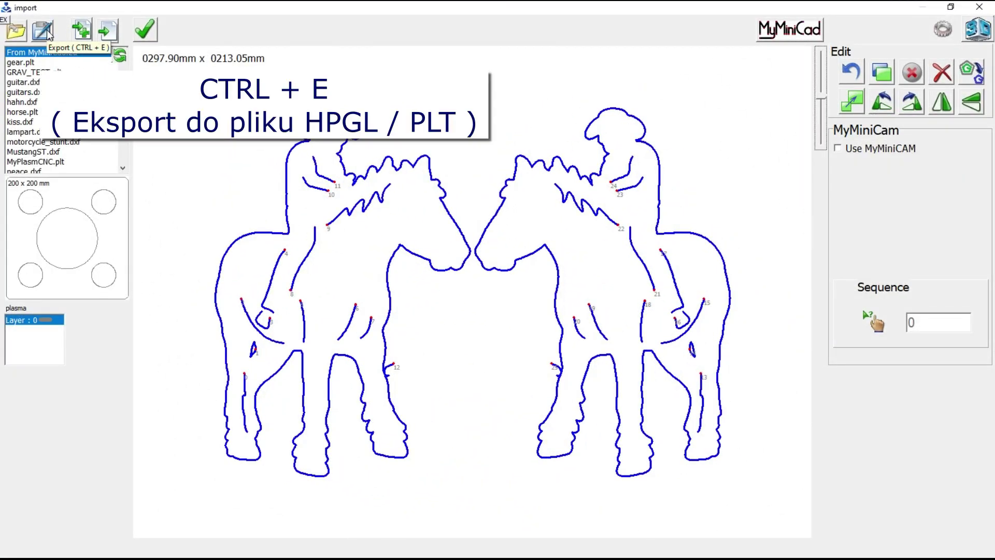
Cancel the HPGL export and load the mirrored MustangST.dxf pair into the cutting window
left_click(47, 33)
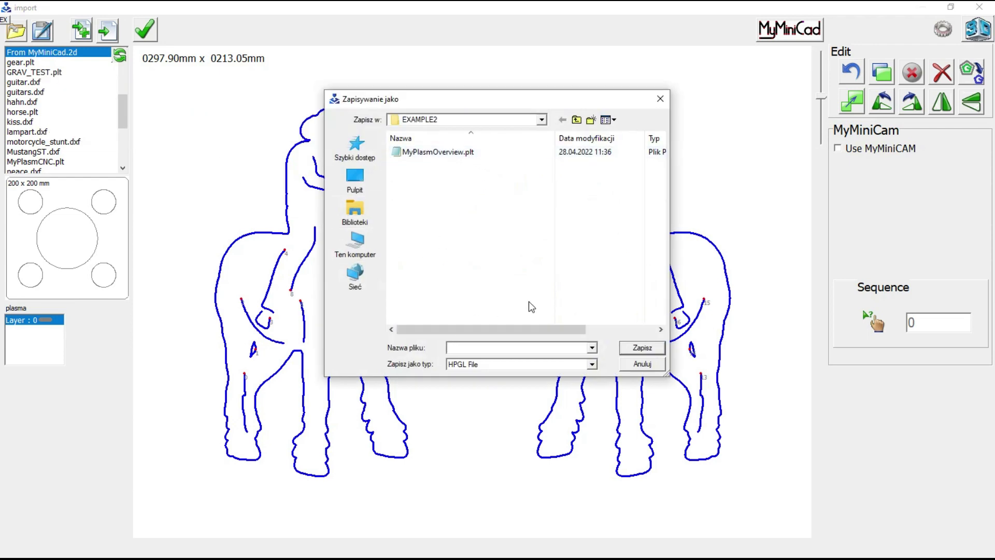
left_click(647, 369)
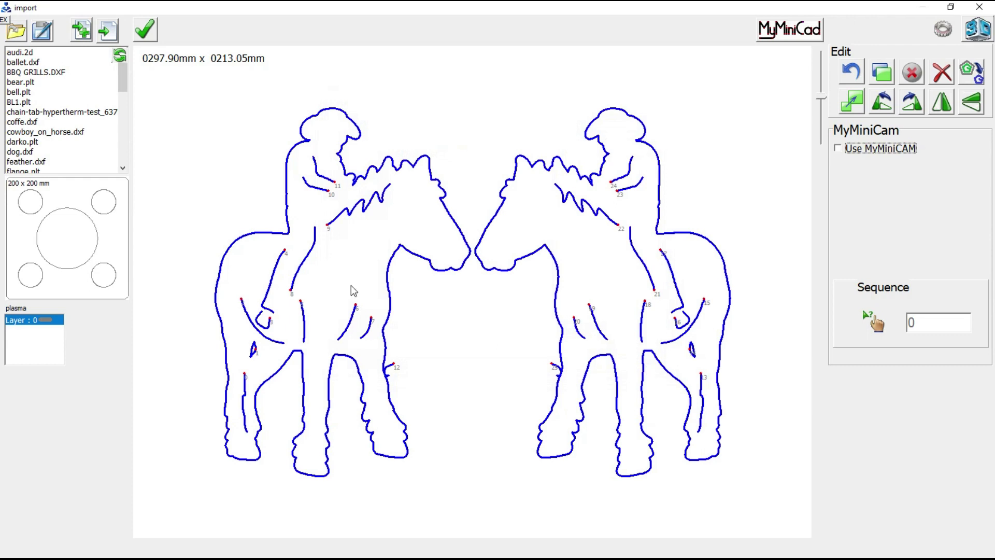
left_click(16, 33)
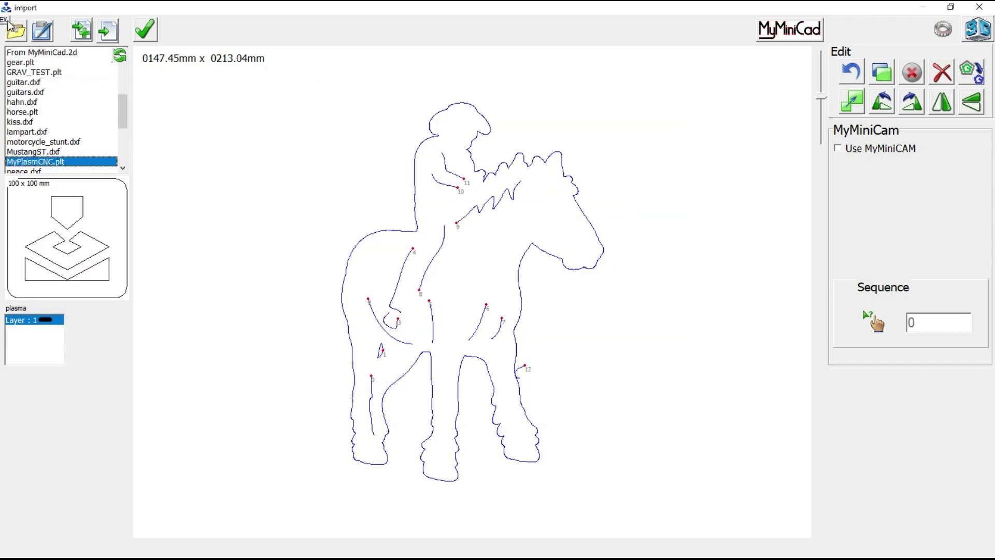
left_click(28, 152)
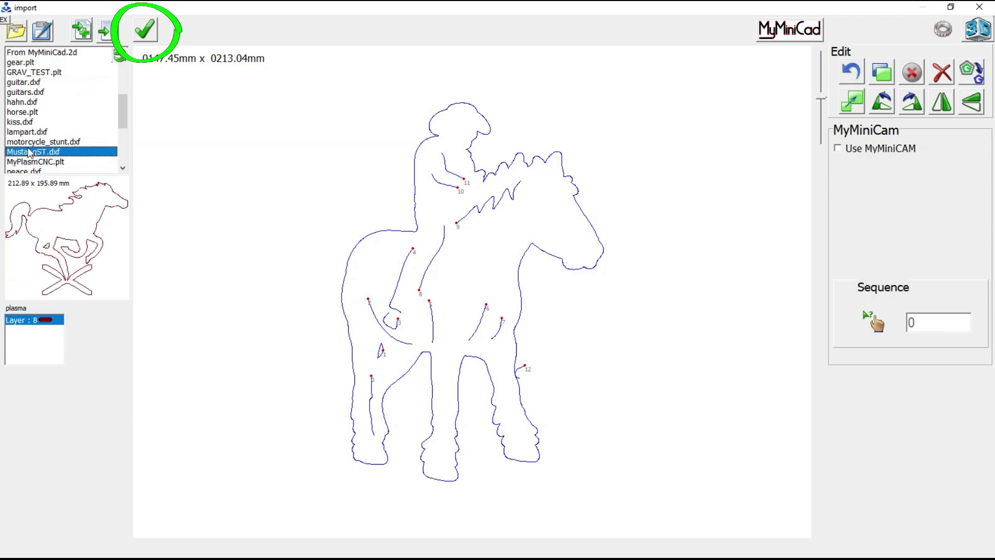
left_click(145, 31)
left_click(145, 31)
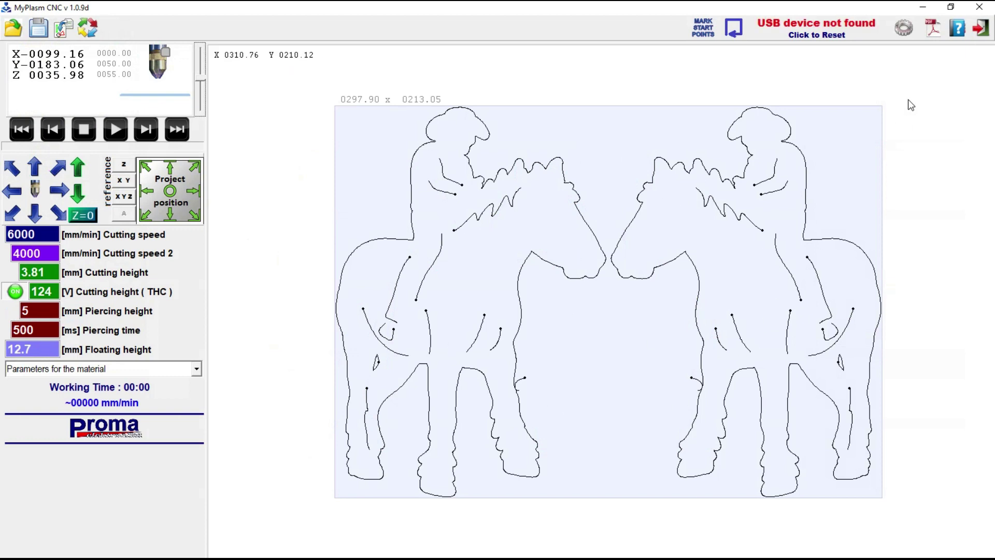
Review the Elektronics, Machine, Functions and Software settings, then open the operating manual PDF
left_click(903, 27)
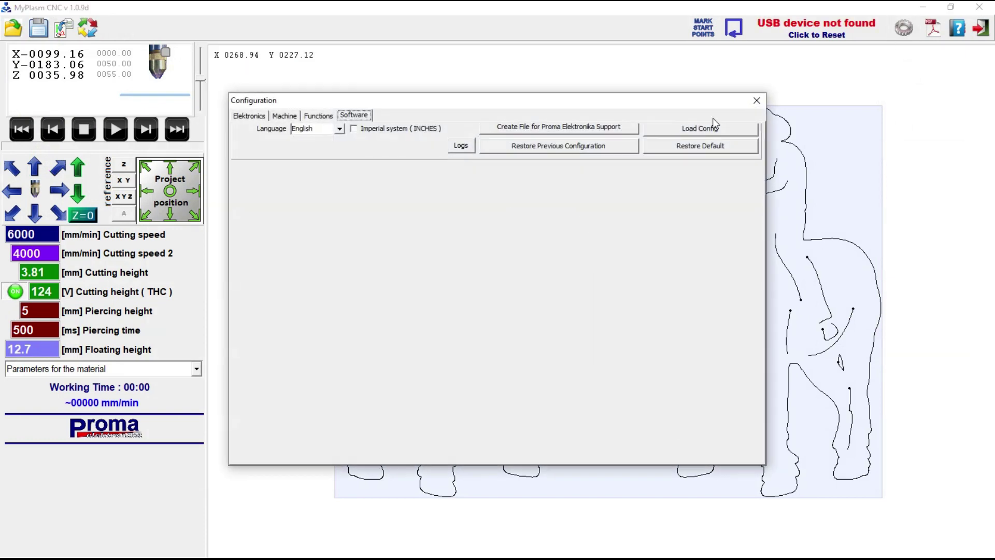
left_click(249, 116)
left_click(286, 116)
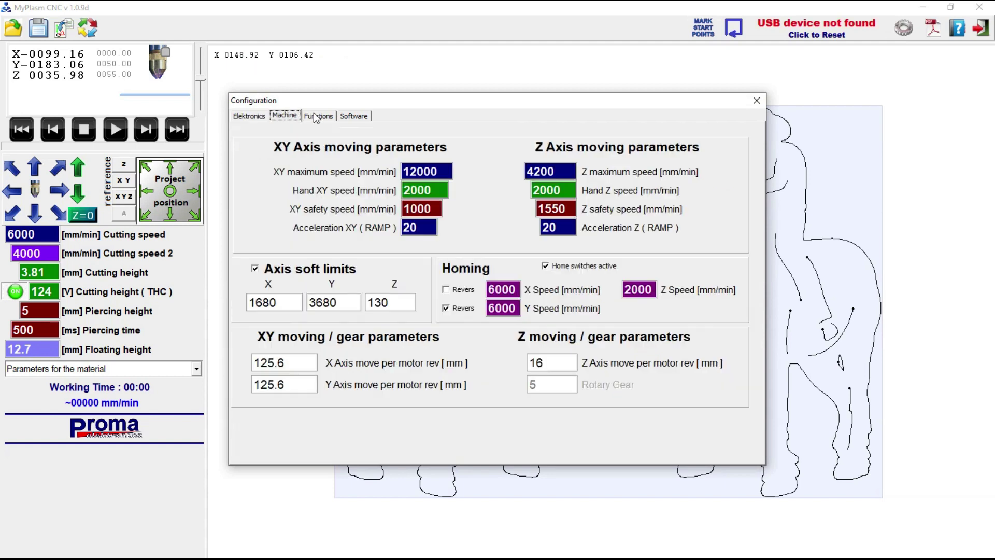
left_click(317, 116)
left_click(752, 285)
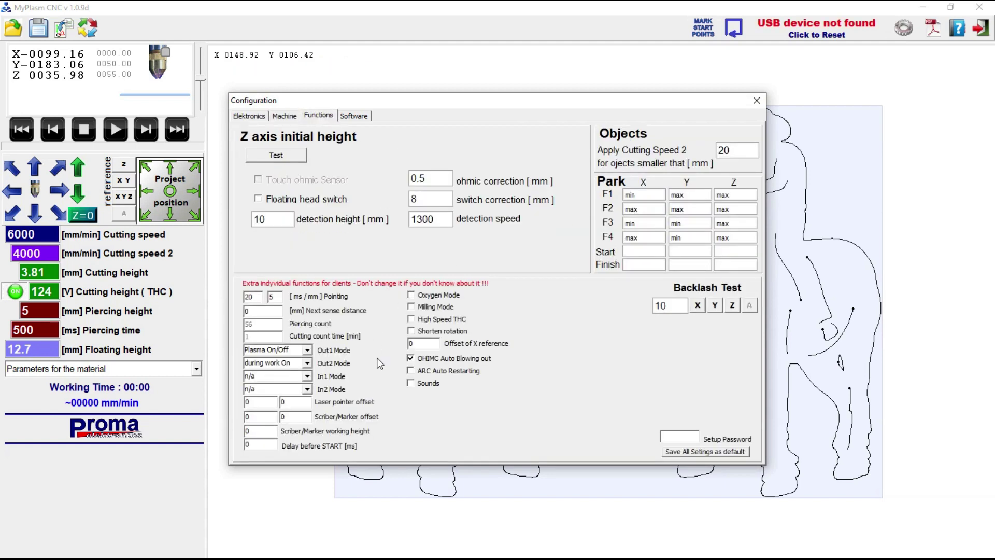
left_click(354, 116)
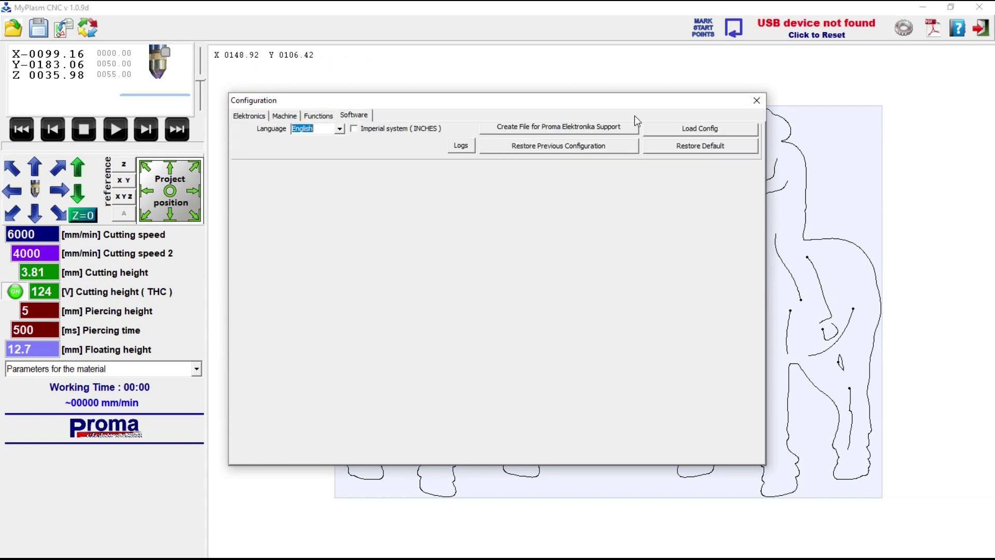
left_click(756, 101)
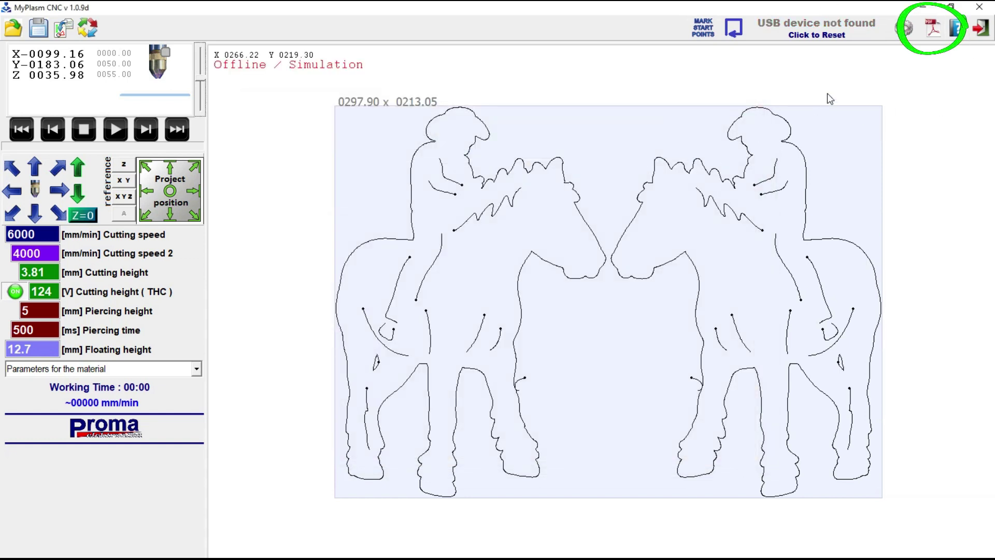
left_click(932, 28)
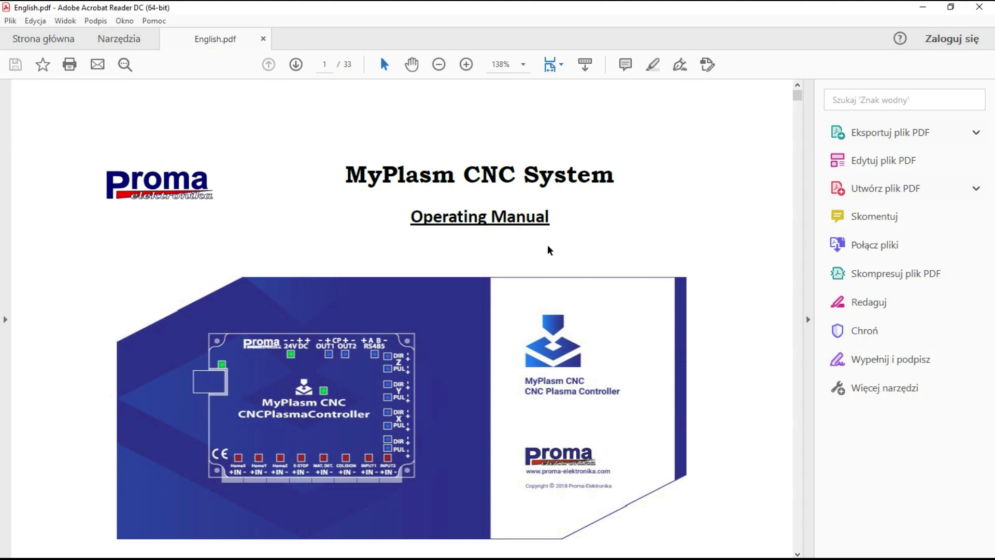